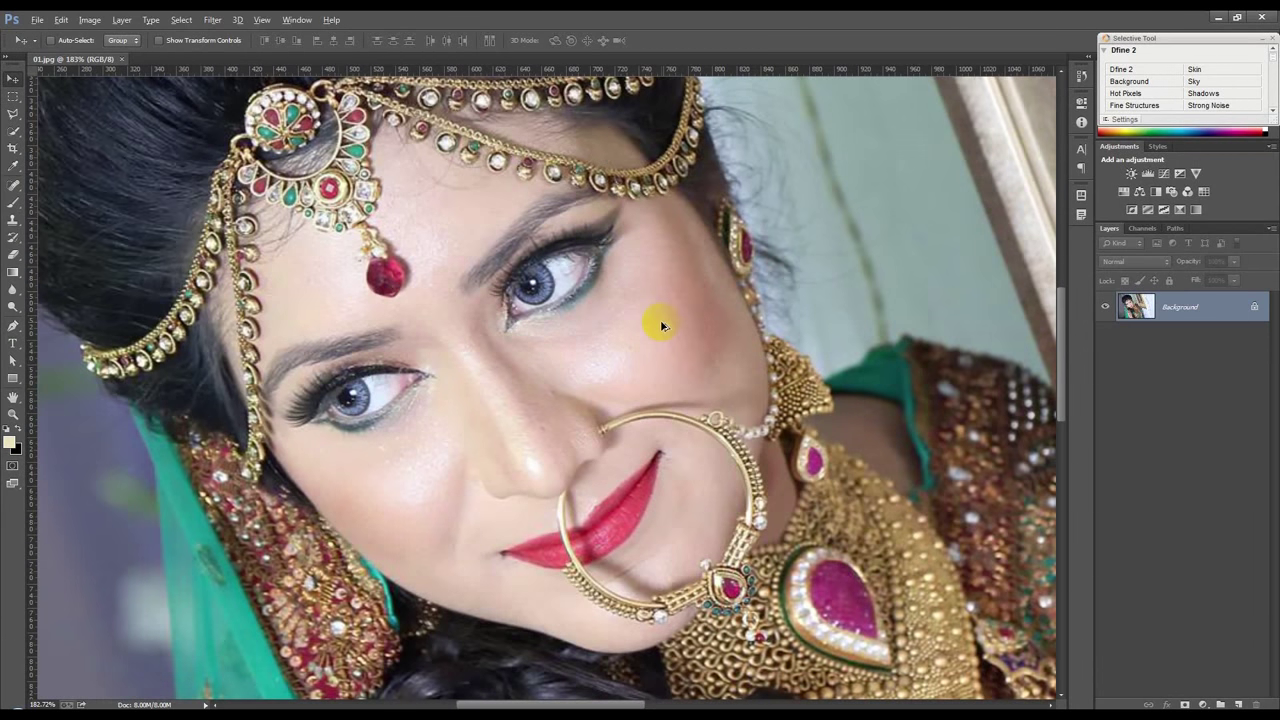
- Choose the Content-Aware Spot Healing Brush and zoom in on the bride's face to heal blemishes
click(13, 185)
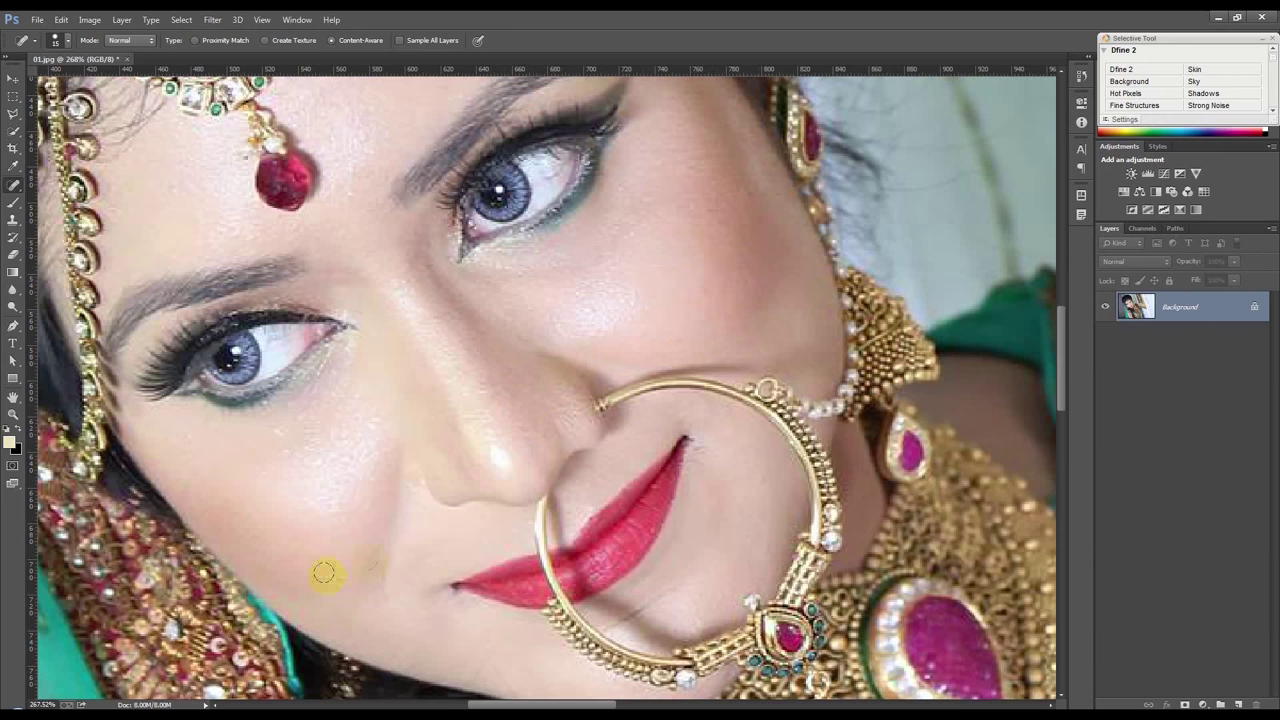
scroll(678, 302, up, 2)
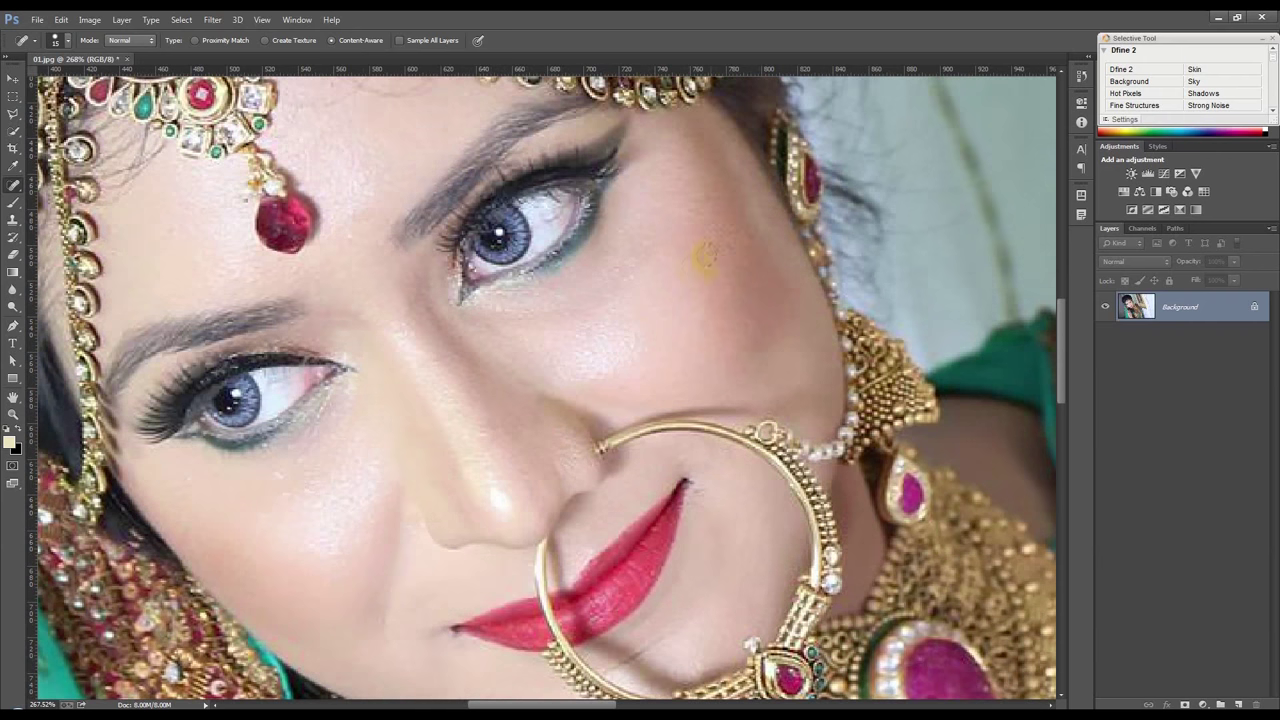
scroll(623, 349, down, 2)
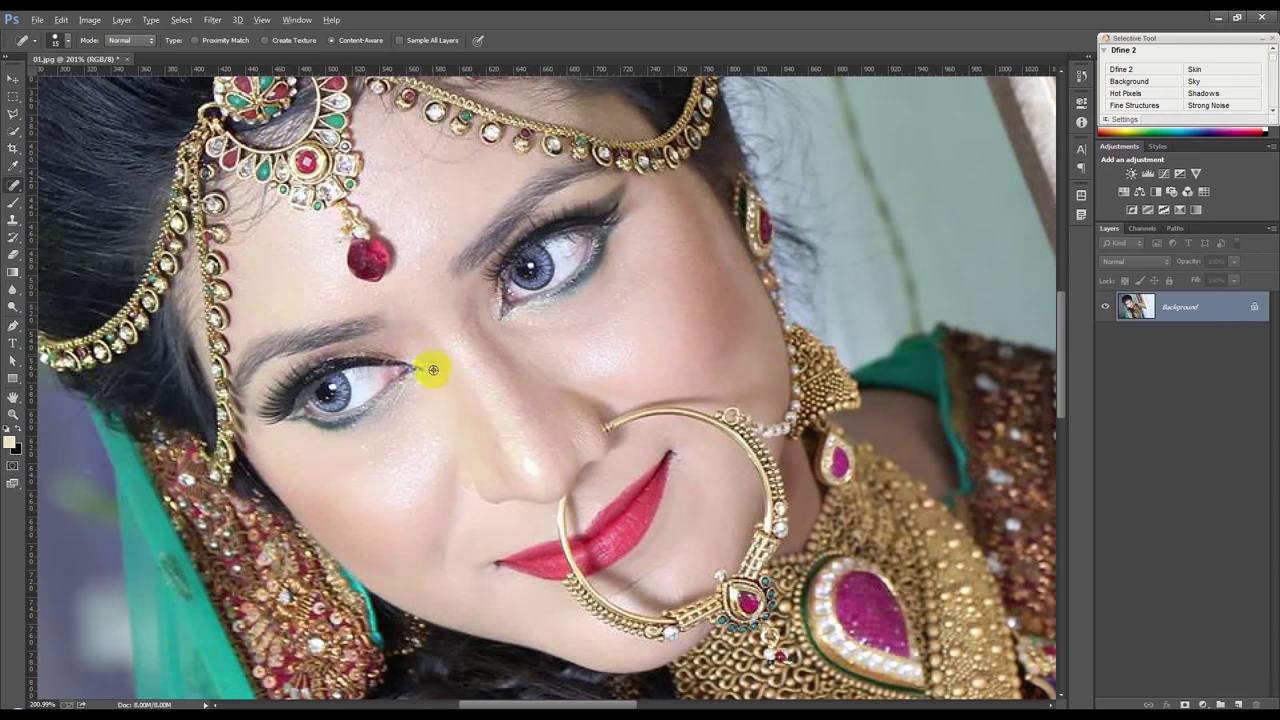
scroll(433, 370, down, 2)
scroll(389, 255, up, 4)
scroll(388, 258, up, 4)
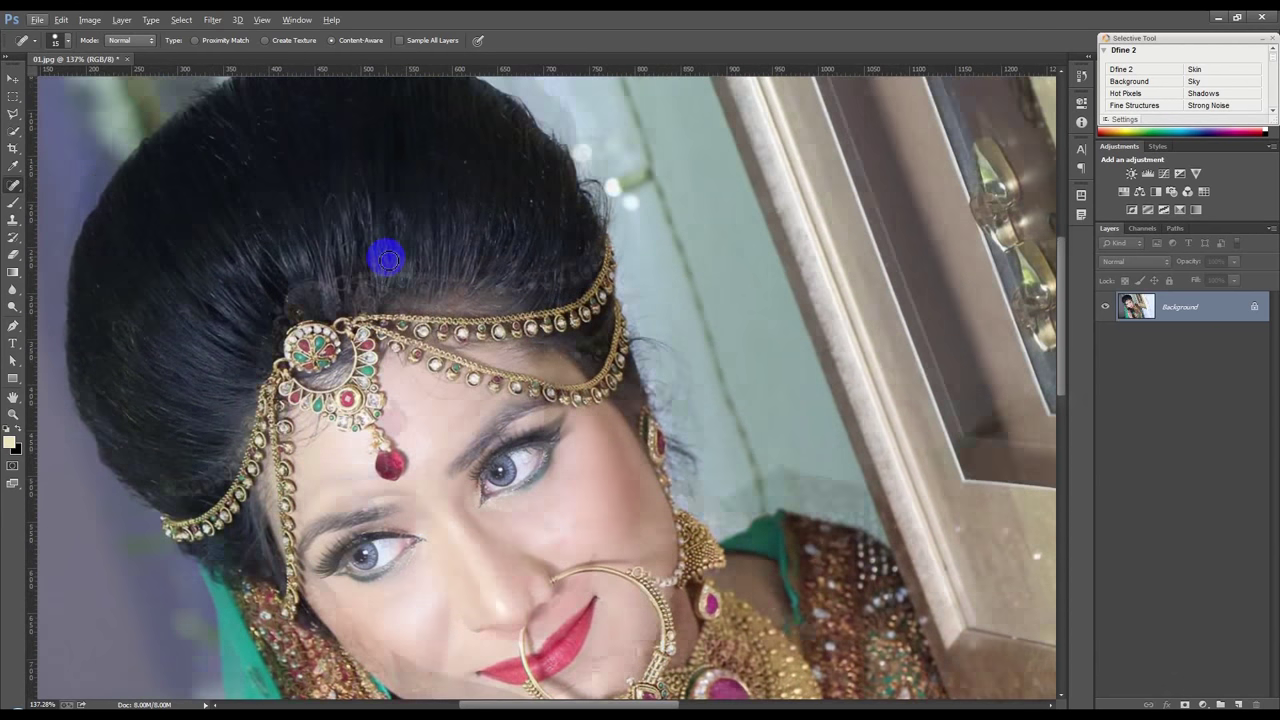
scroll(388, 259, up, 1)
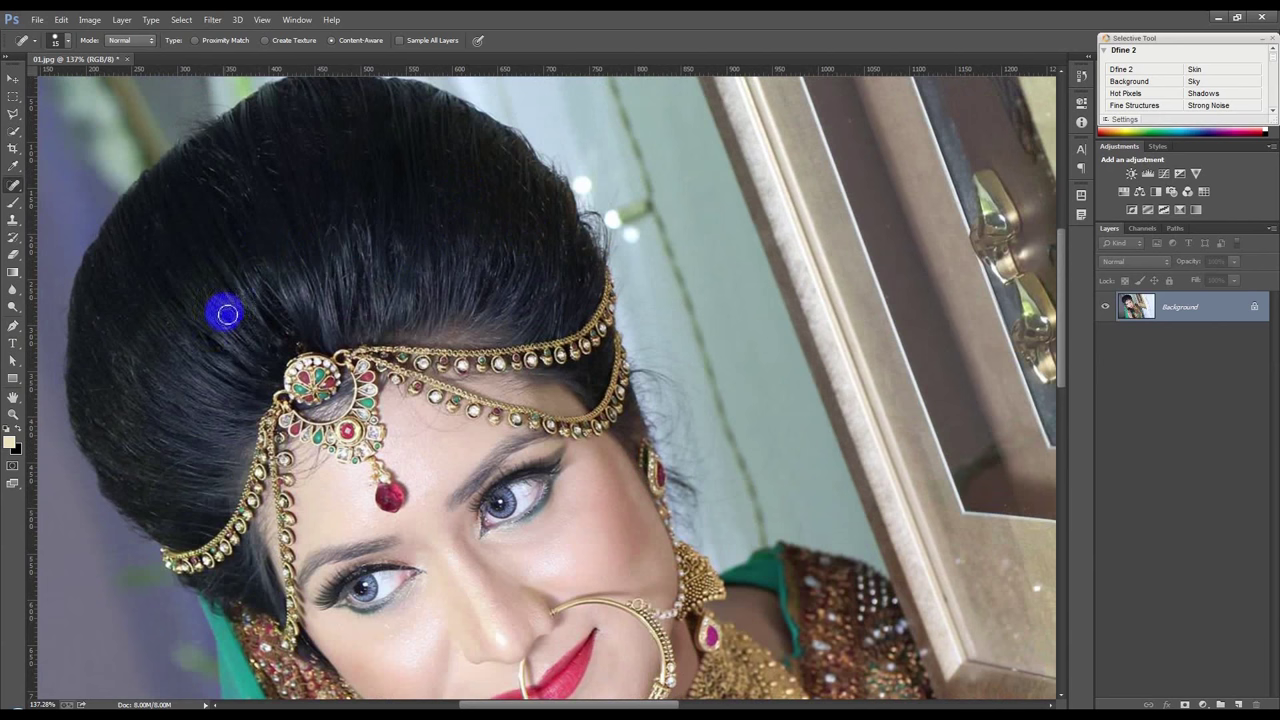
- Heal the black and faint marks on the lower-right curtain, then fit the photo on screen
drag(197, 322, 110, 322)
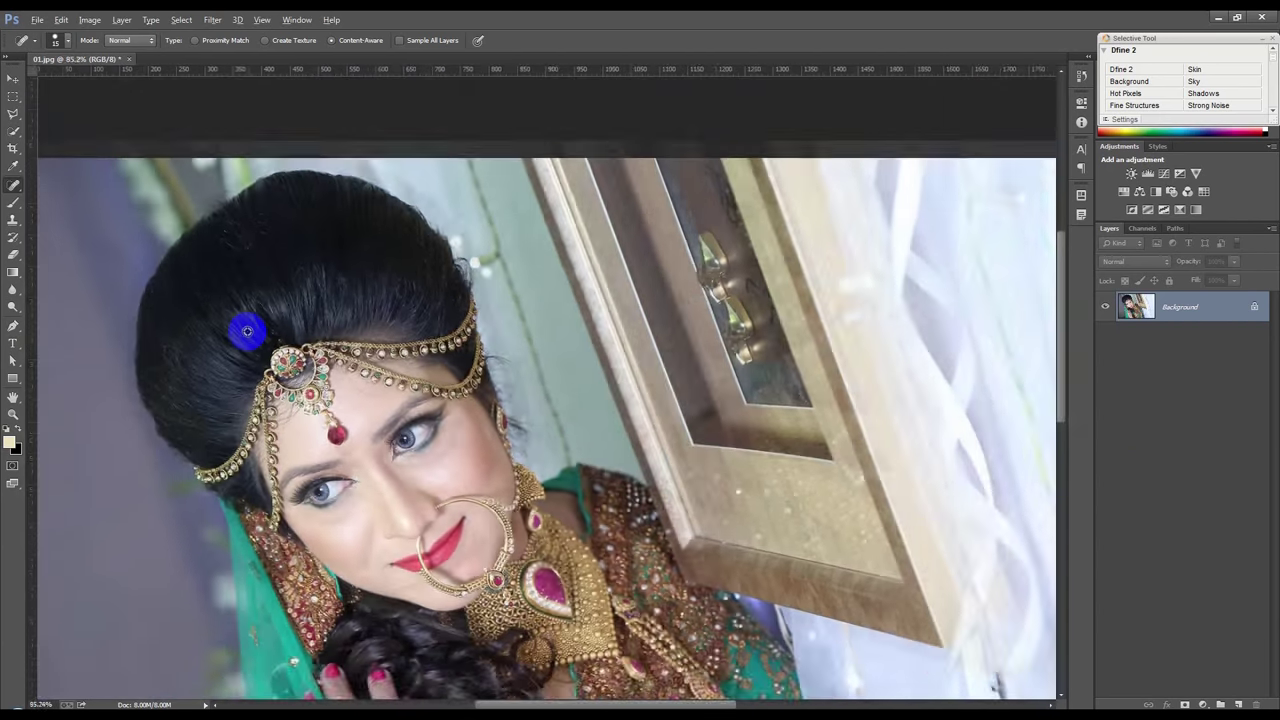
drag(848, 567, 900, 582)
drag(775, 392, 805, 495)
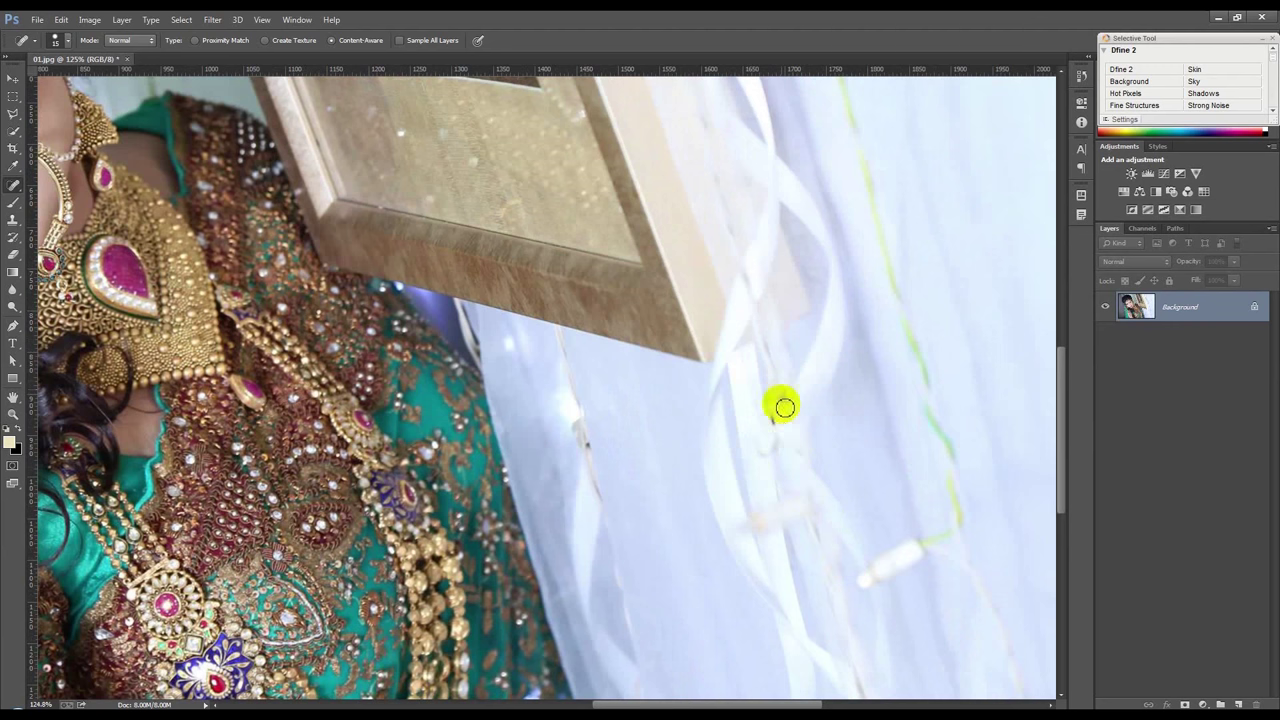
mouse_move(595, 426)
mouse_down()
mouse_move(586, 463)
mouse_move(572, 414)
mouse_up()
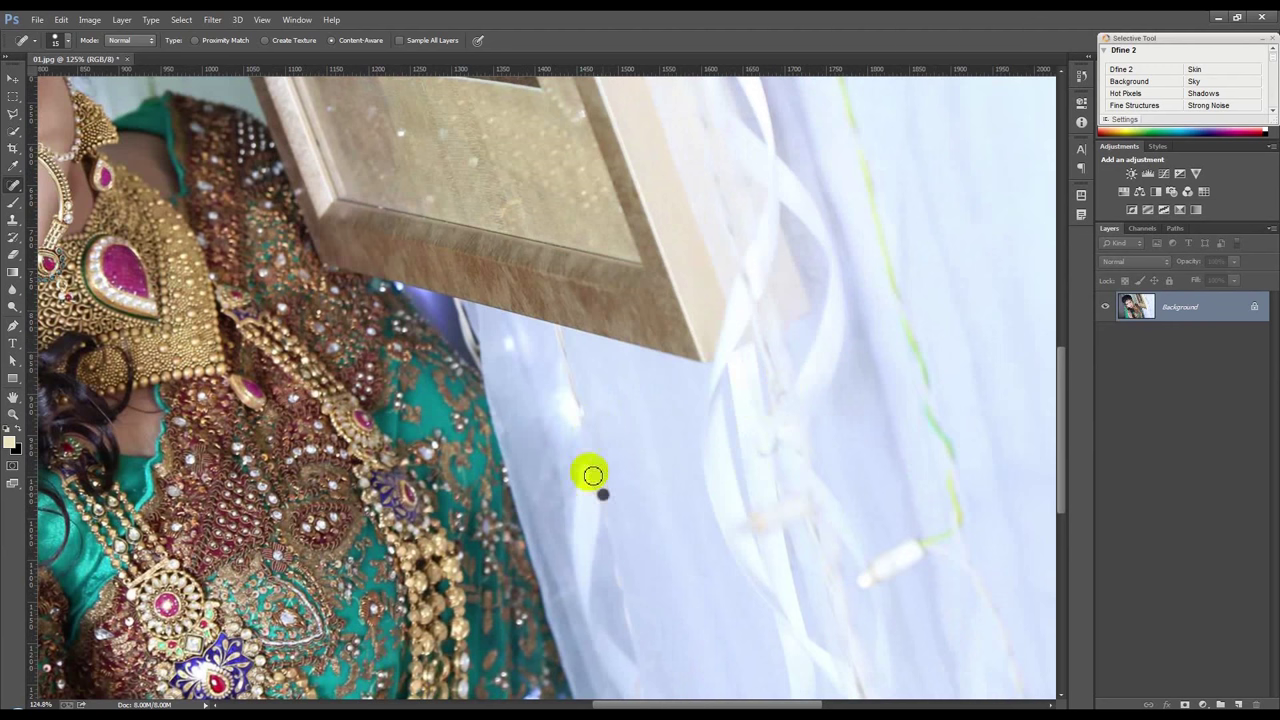
key(ctrl+0)
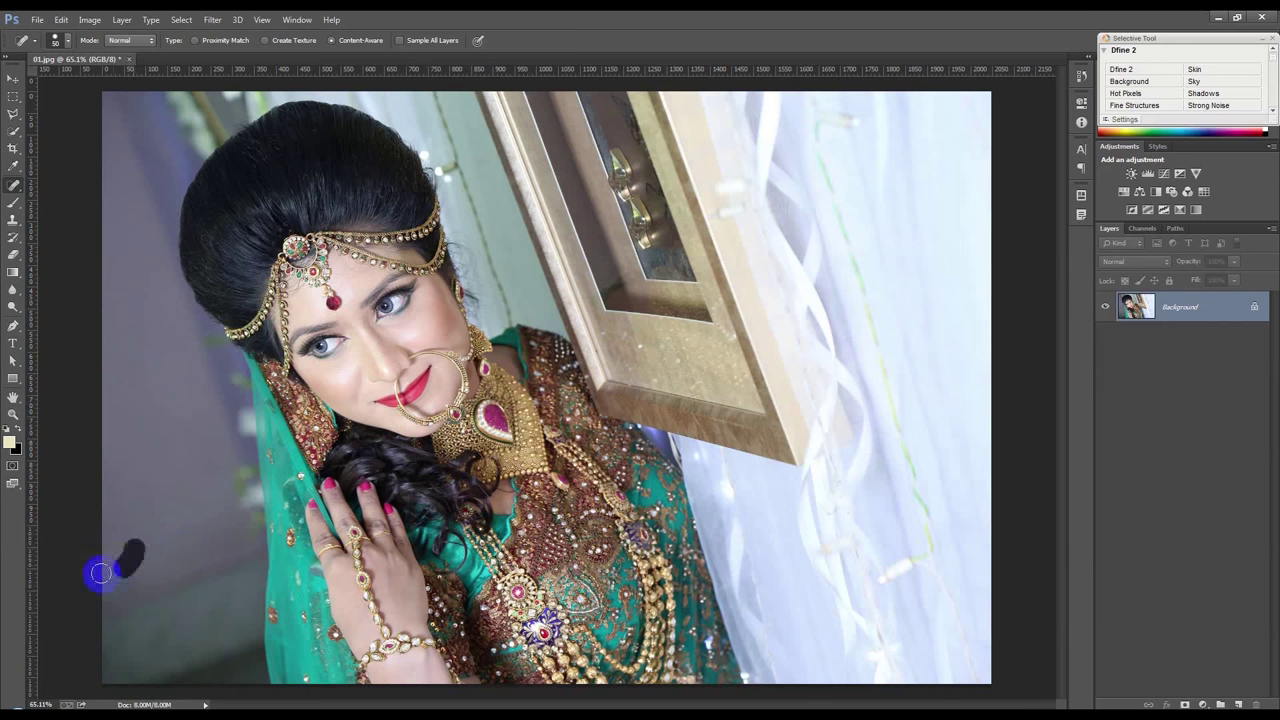
scroll(432, 508, up, 1)
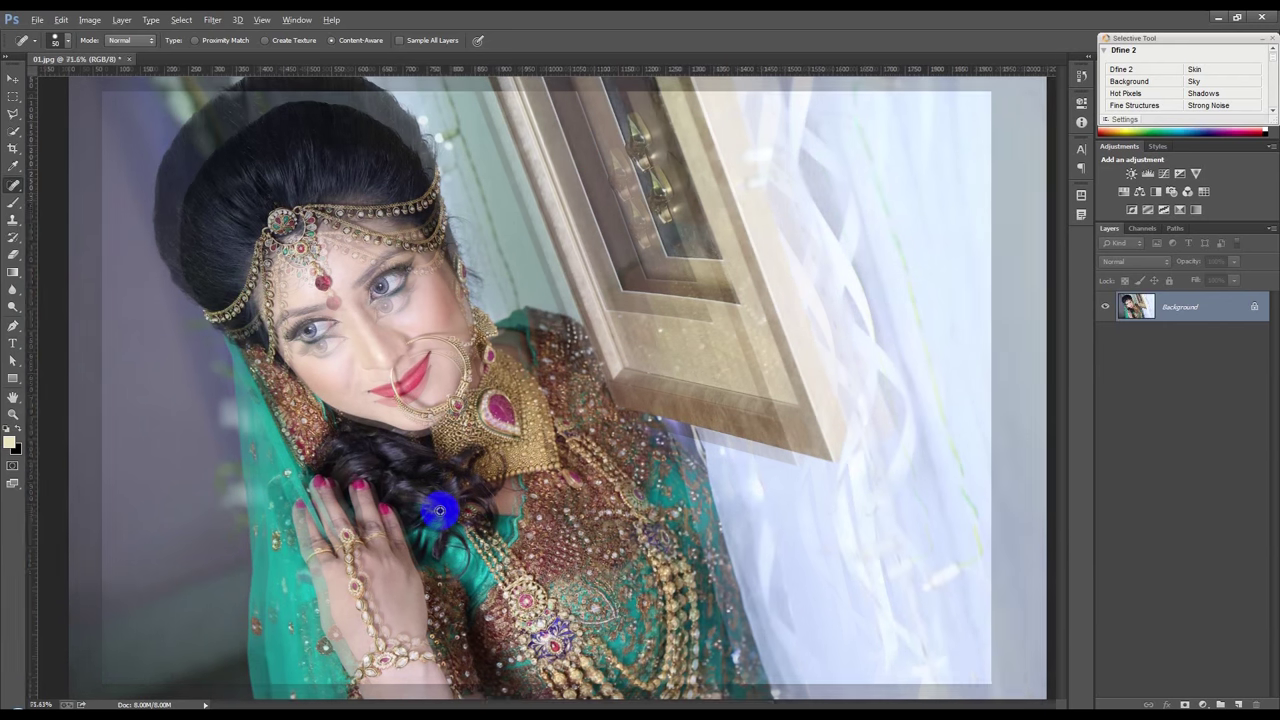
click(214, 20)
mouse_move(234, 299)
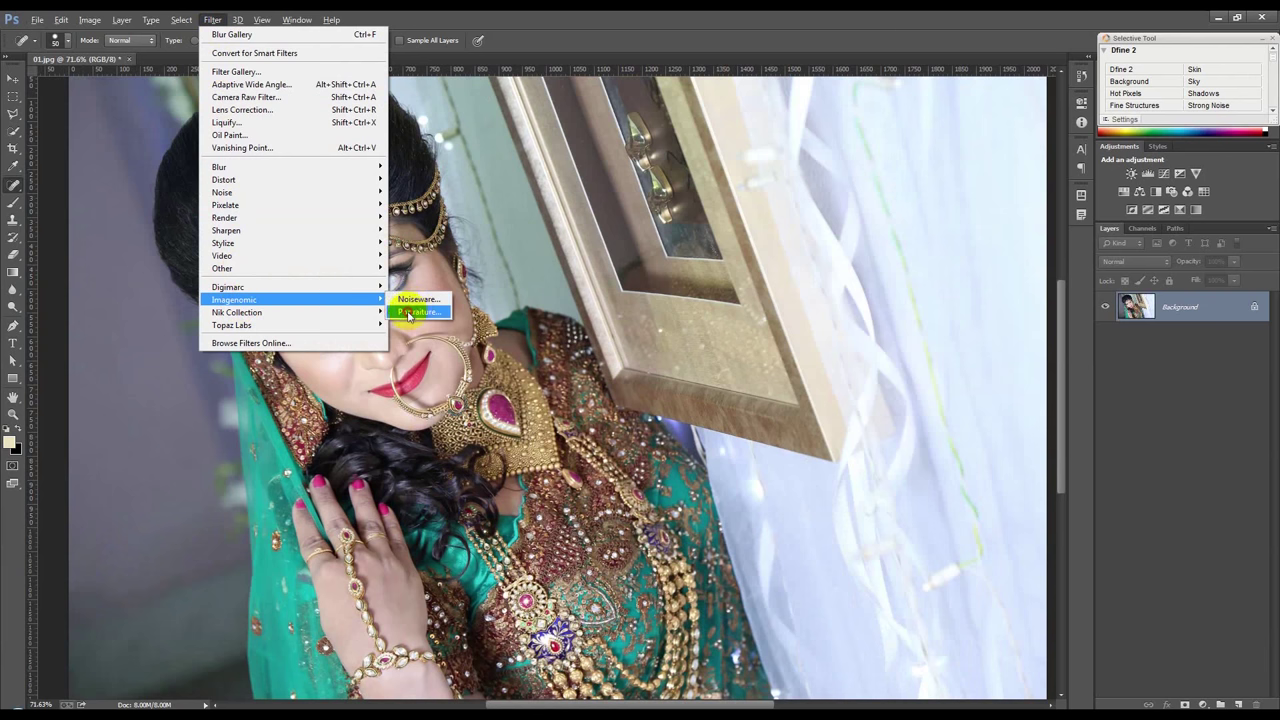
- Apply Imagenomic Portraiture with the Smoothing: High preset to the bride's skin
click(415, 312)
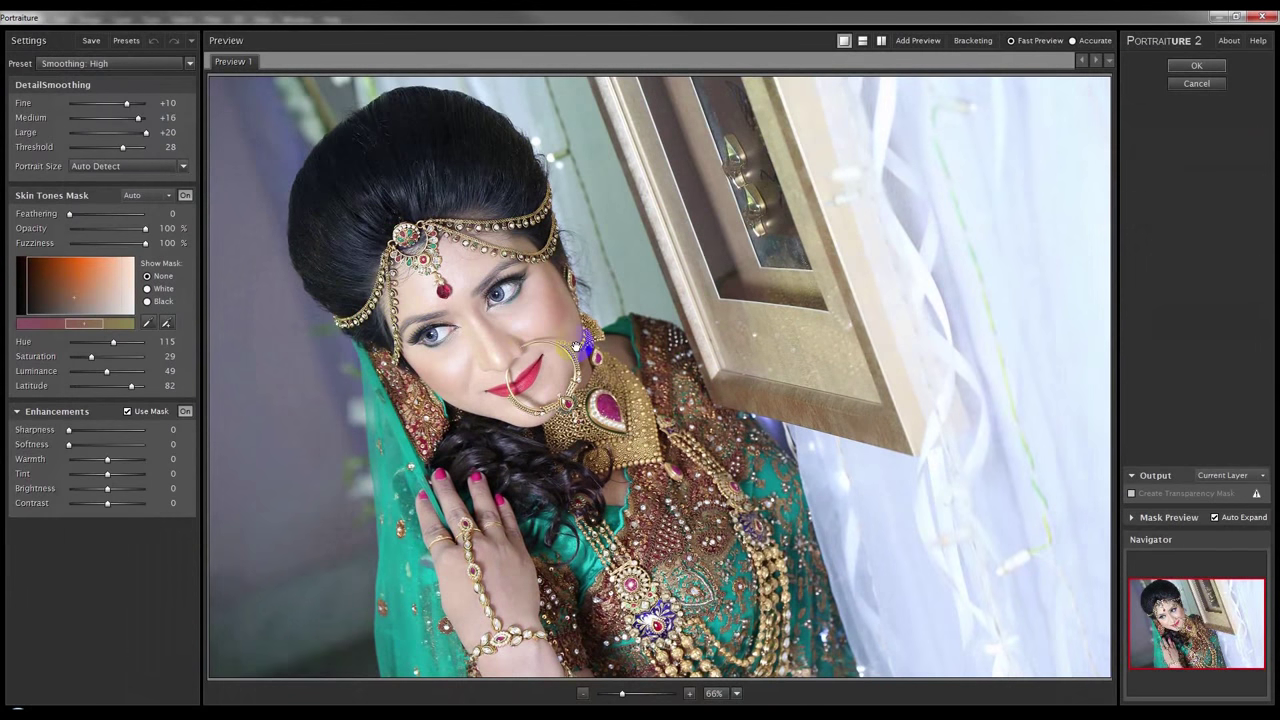
click(1196, 65)
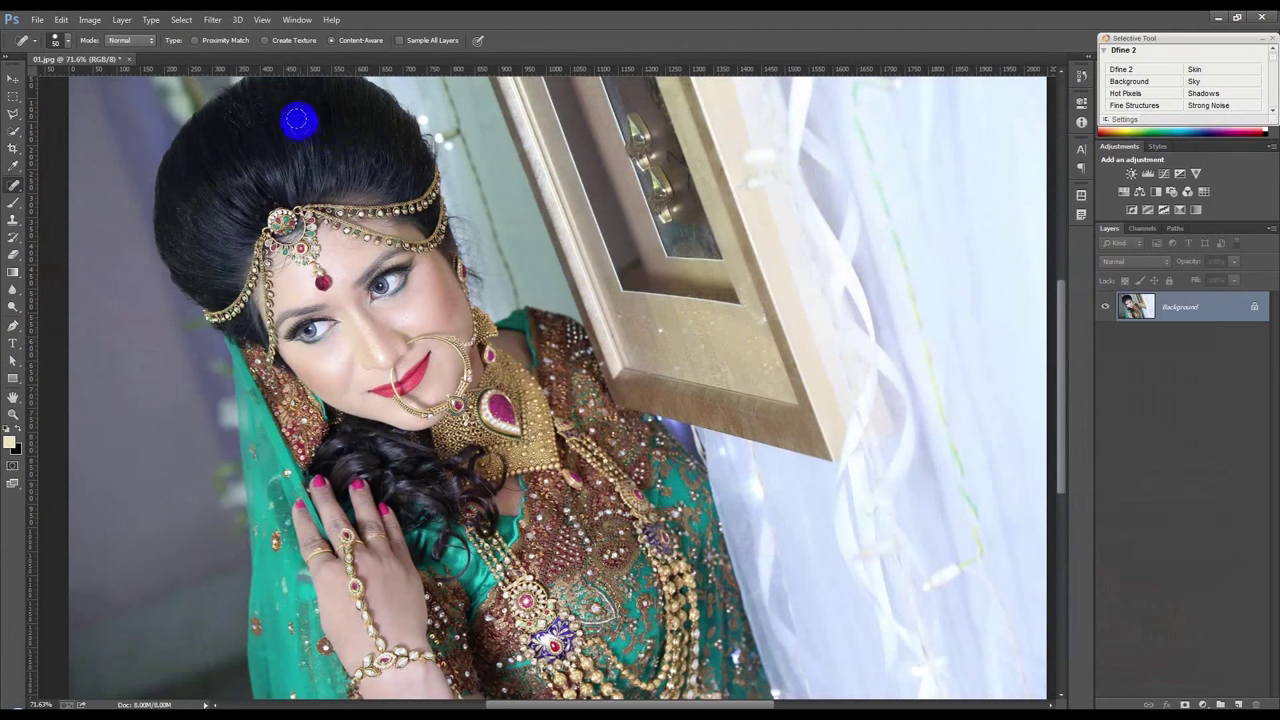
click(213, 19)
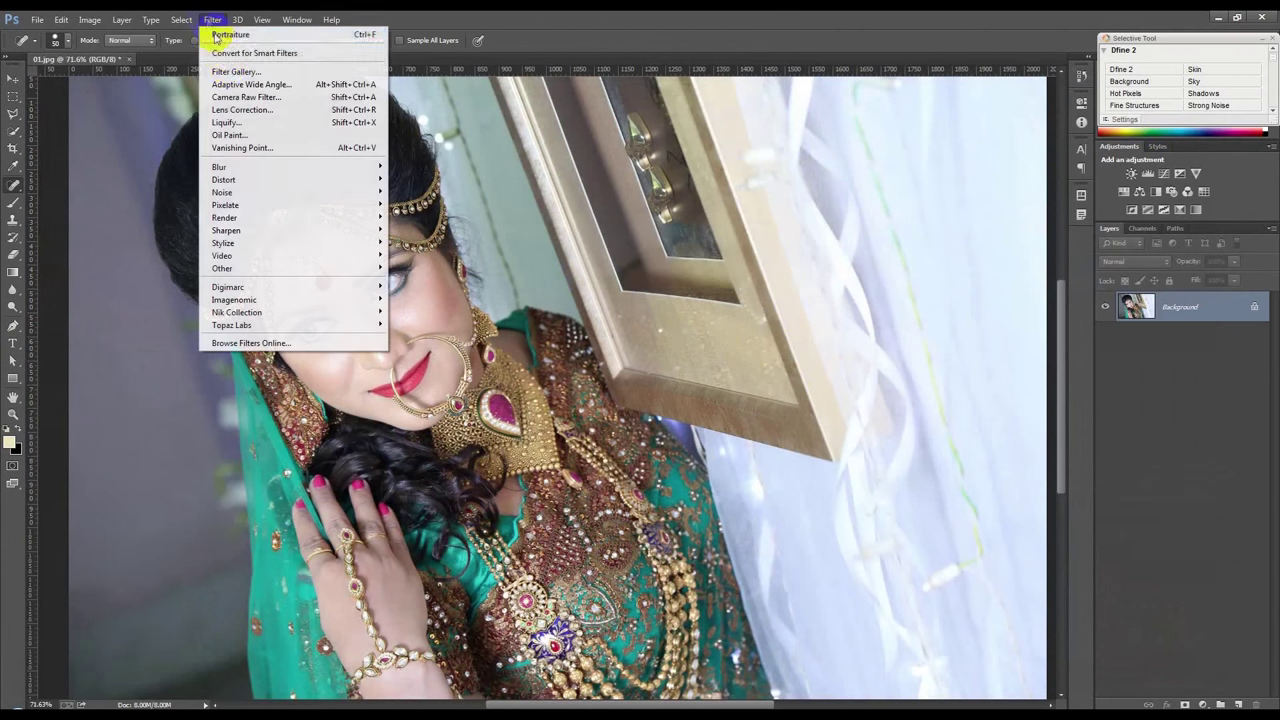
- In Camera Raw set Vibrance +81, Temperature -2, Contrast +31, Shadows -18, Highlights -100, Whites +20, and raise Clarity
click(237, 97)
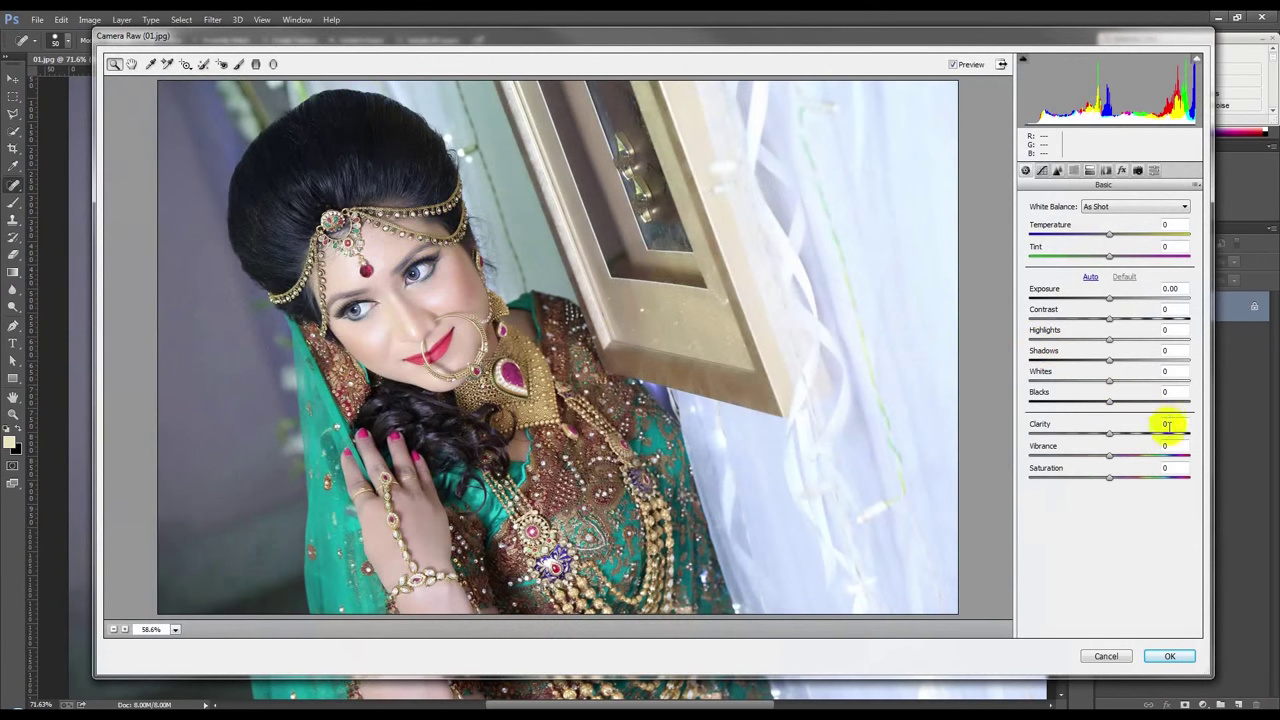
drag(1112, 457, 1177, 453)
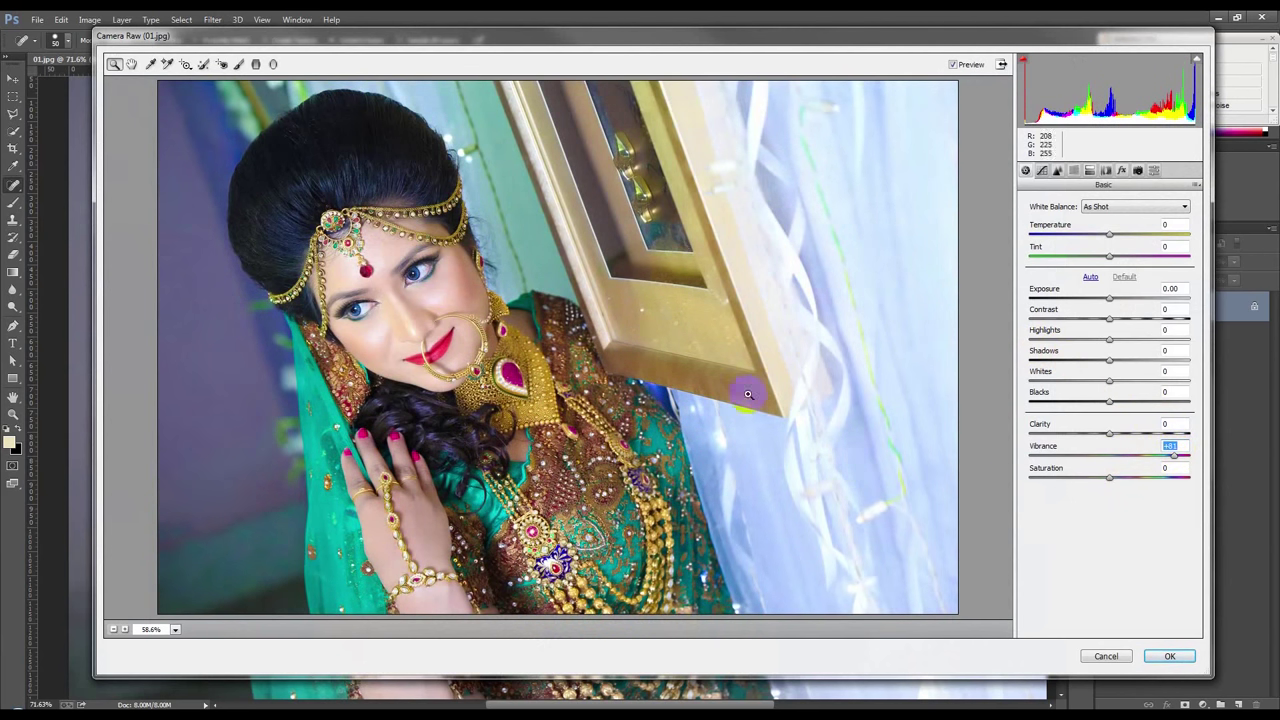
drag(1113, 239, 1110, 238)
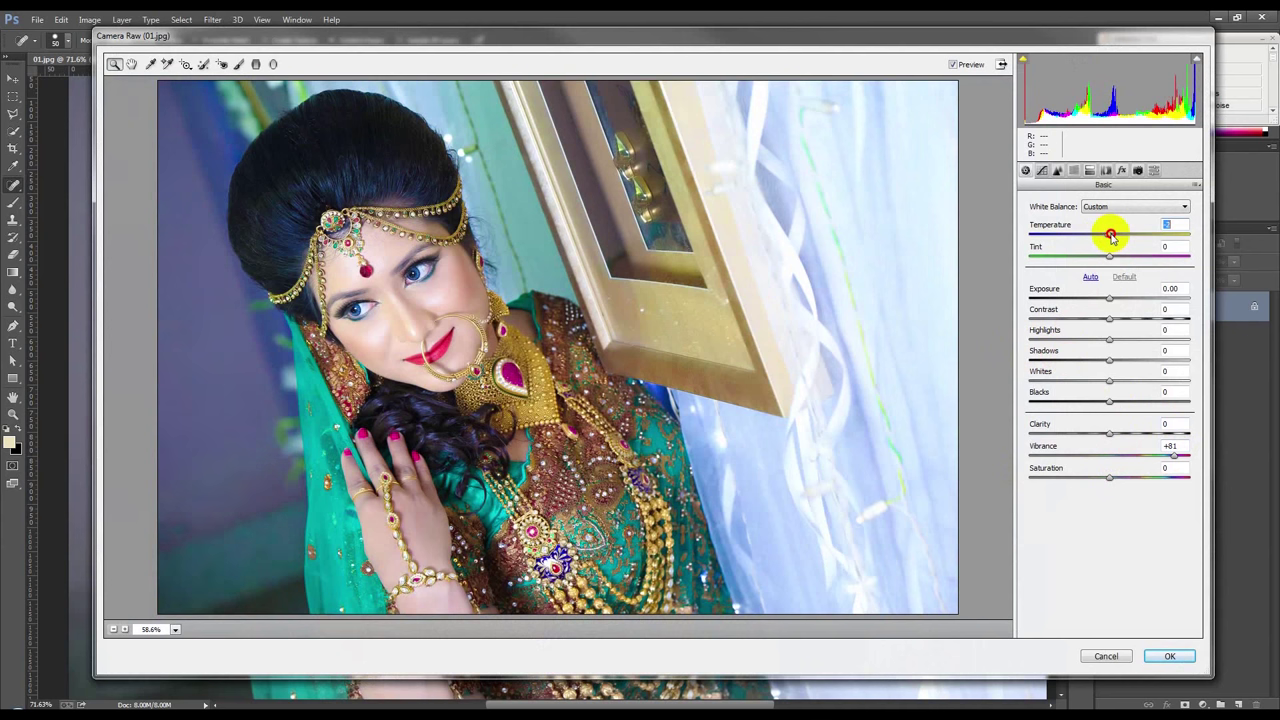
drag(1110, 320, 1133, 318)
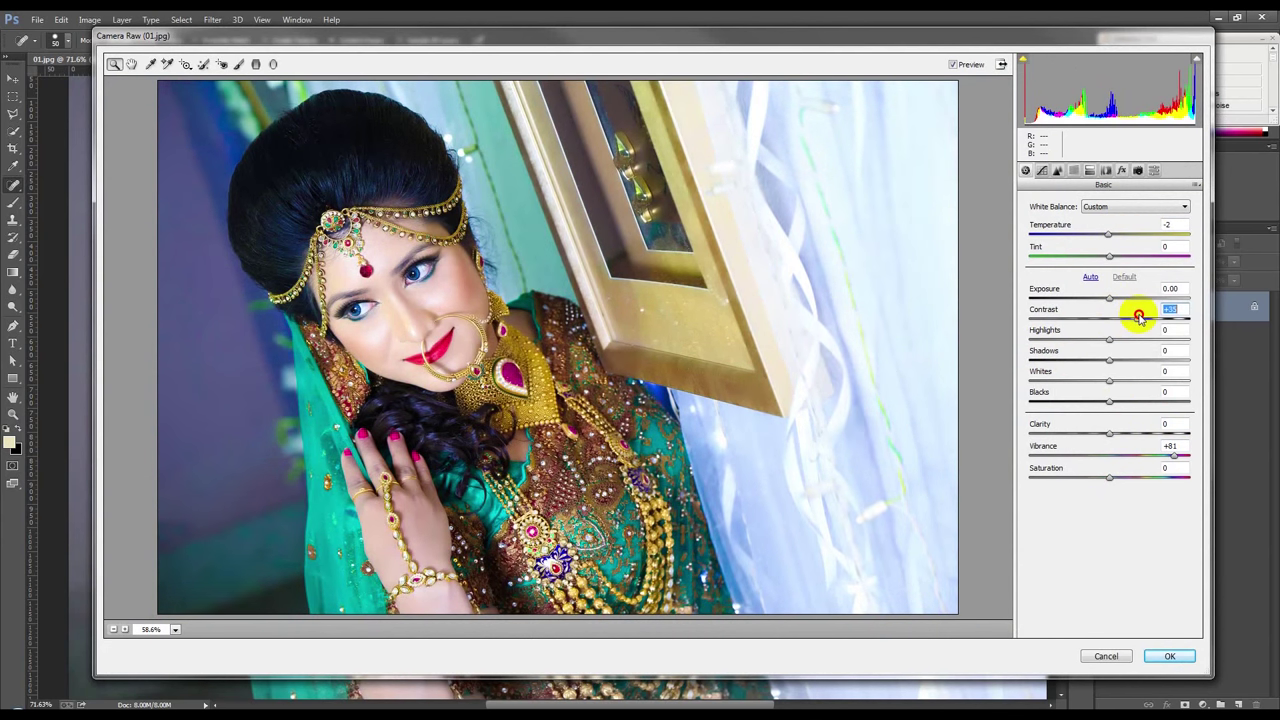
mouse_move(1110, 362)
mouse_down()
mouse_move(1097, 365)
mouse_move(1120, 357)
mouse_move(1094, 363)
mouse_move(1063, 406)
mouse_move(1131, 381)
mouse_move(1080, 380)
mouse_move(1119, 384)
mouse_up()
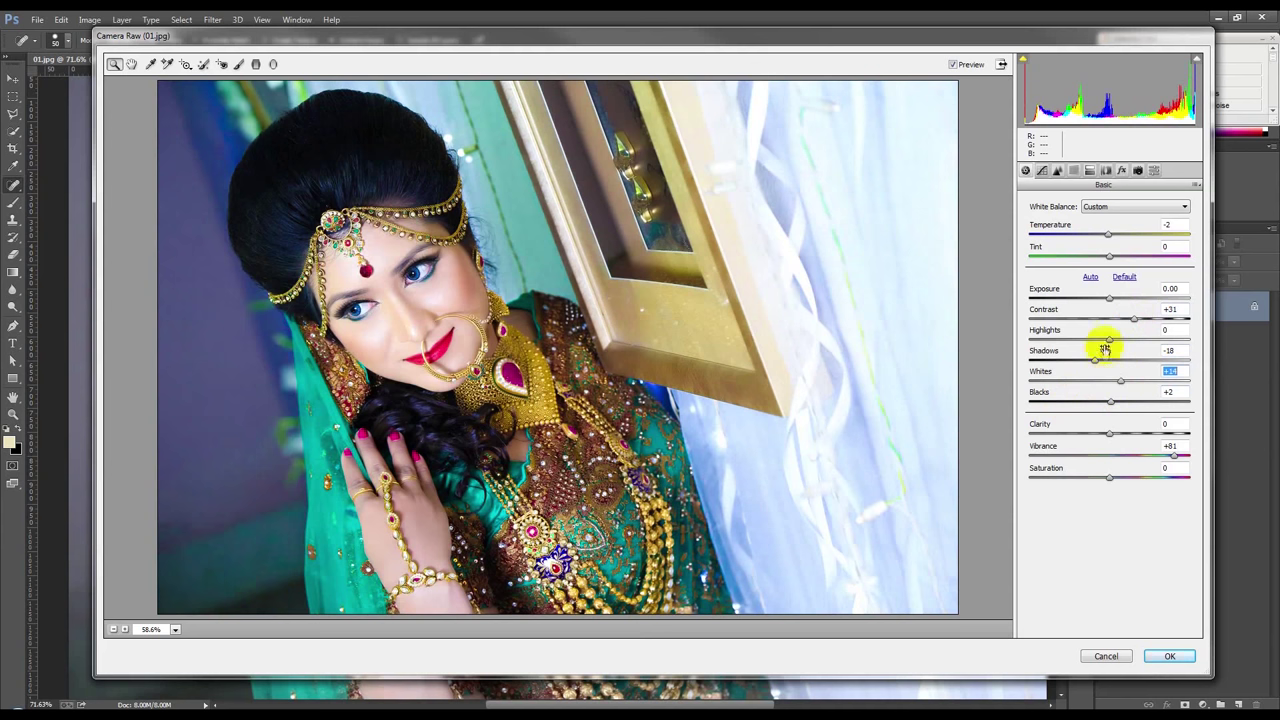
drag(1108, 340, 1016, 345)
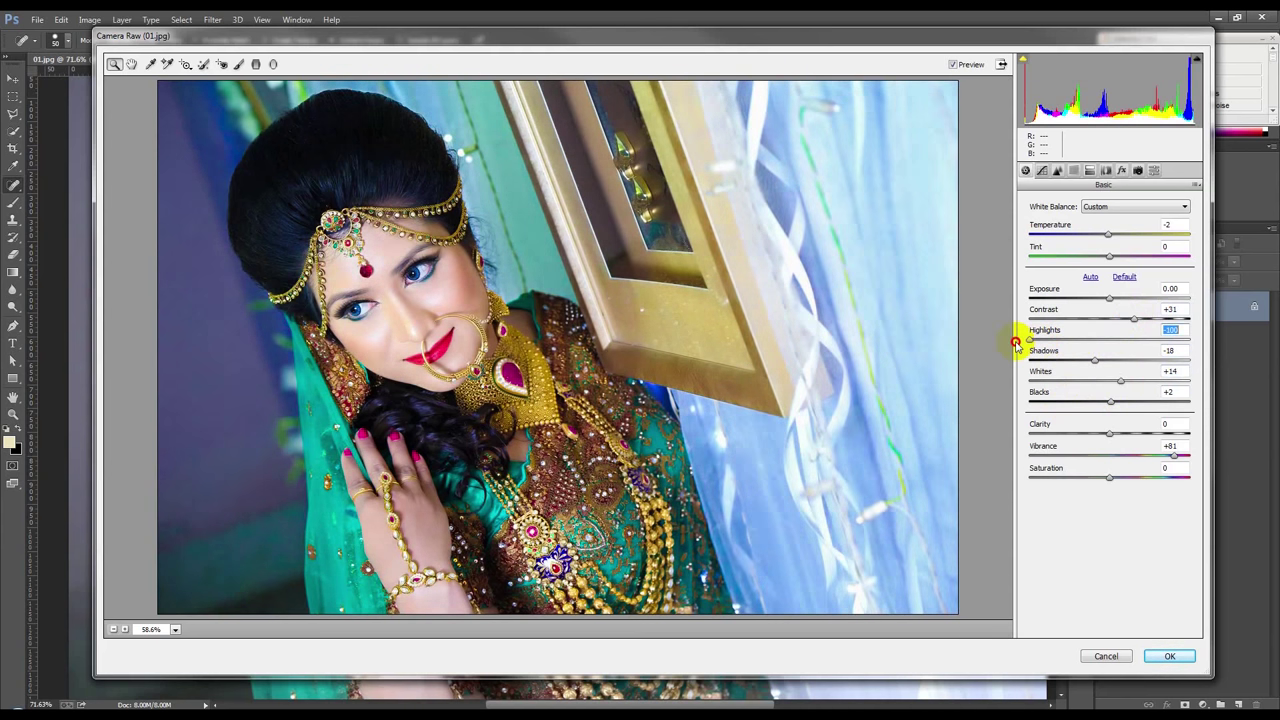
mouse_move(1124, 383)
mouse_down()
mouse_move(1151, 374)
mouse_move(1123, 380)
mouse_up()
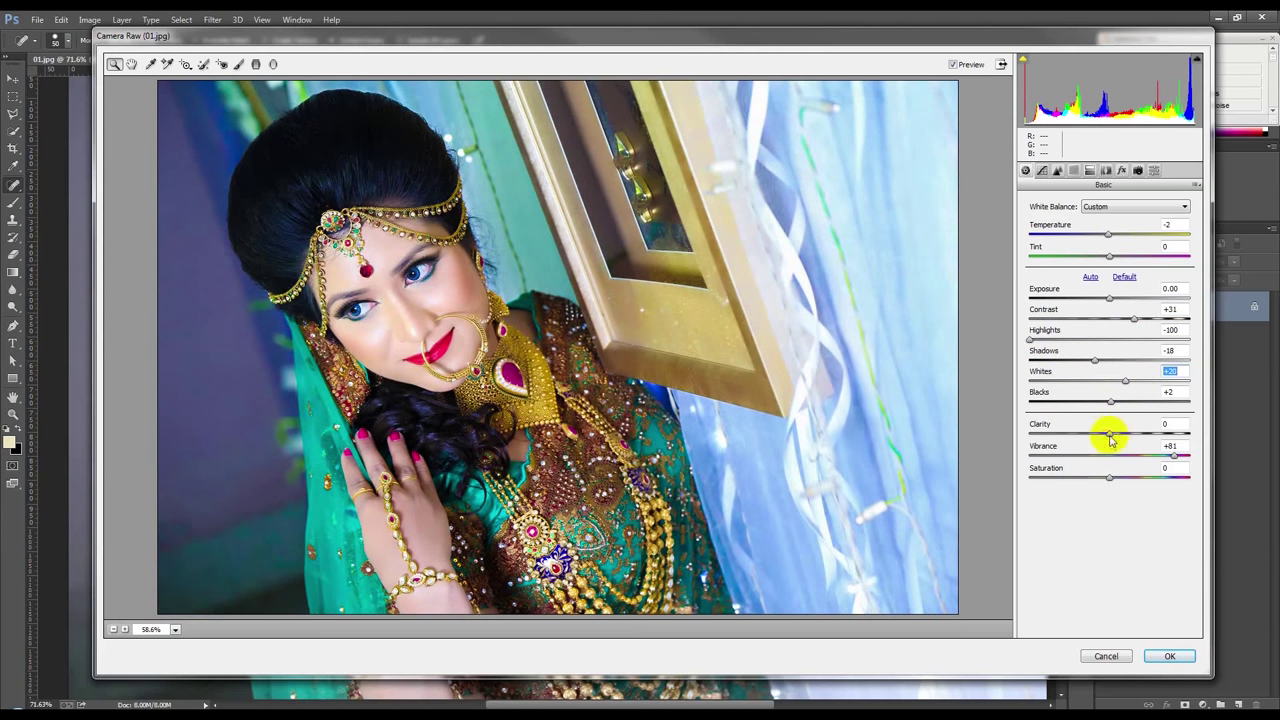
drag(1091, 434, 1125, 433)
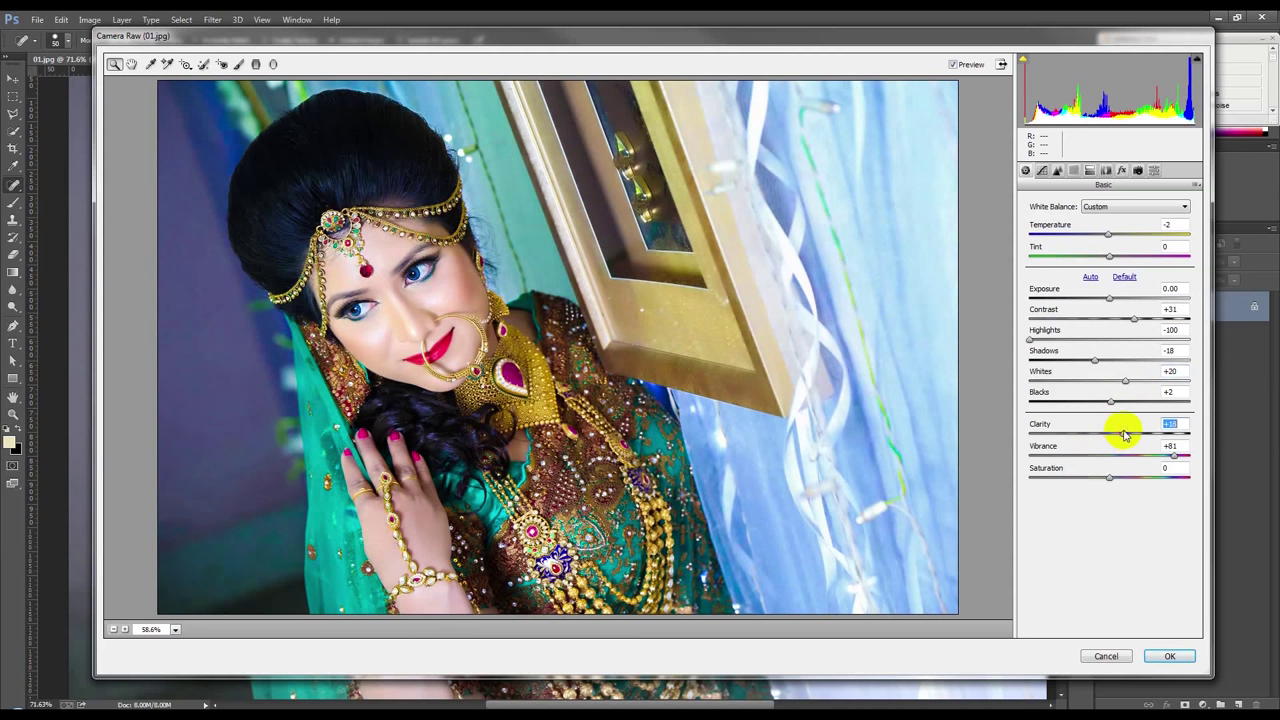
click(1043, 170)
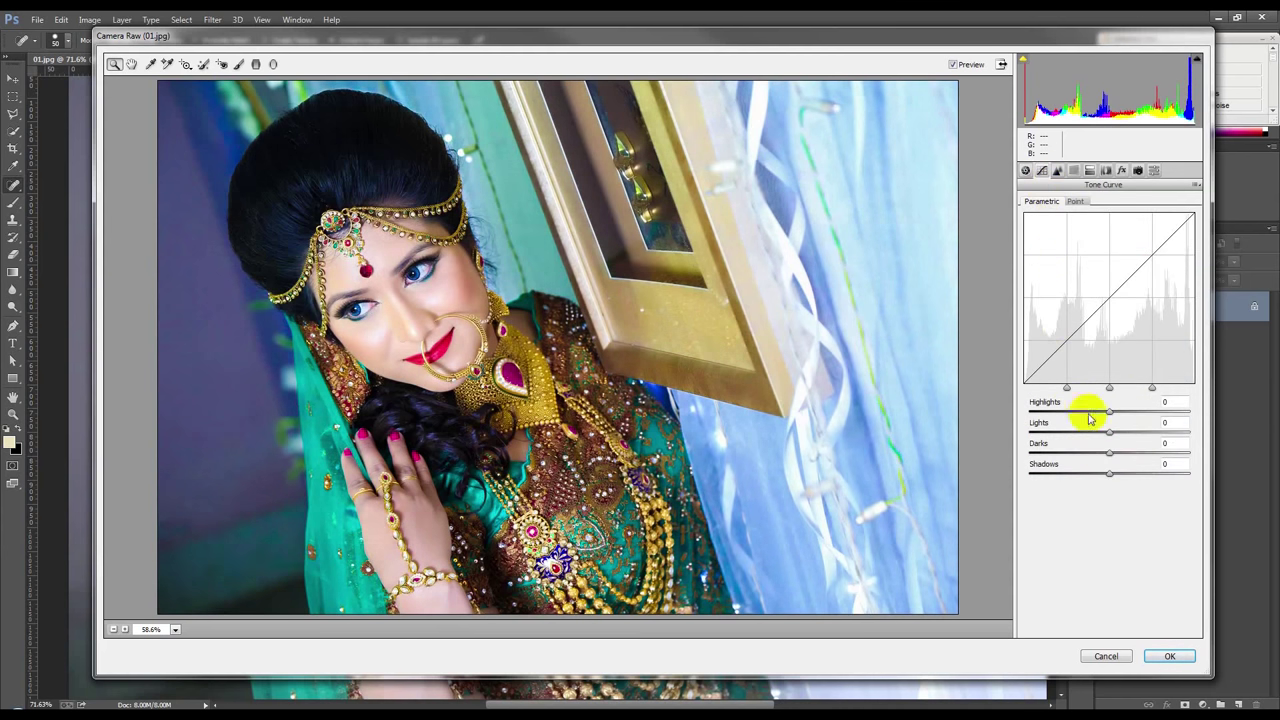
- Lower the Tone Curve Darks slightly and shift the Oranges hue to -11
mouse_move(1117, 455)
mouse_down()
mouse_move(1094, 452)
mouse_move(1105, 452)
mouse_up()
click(1057, 170)
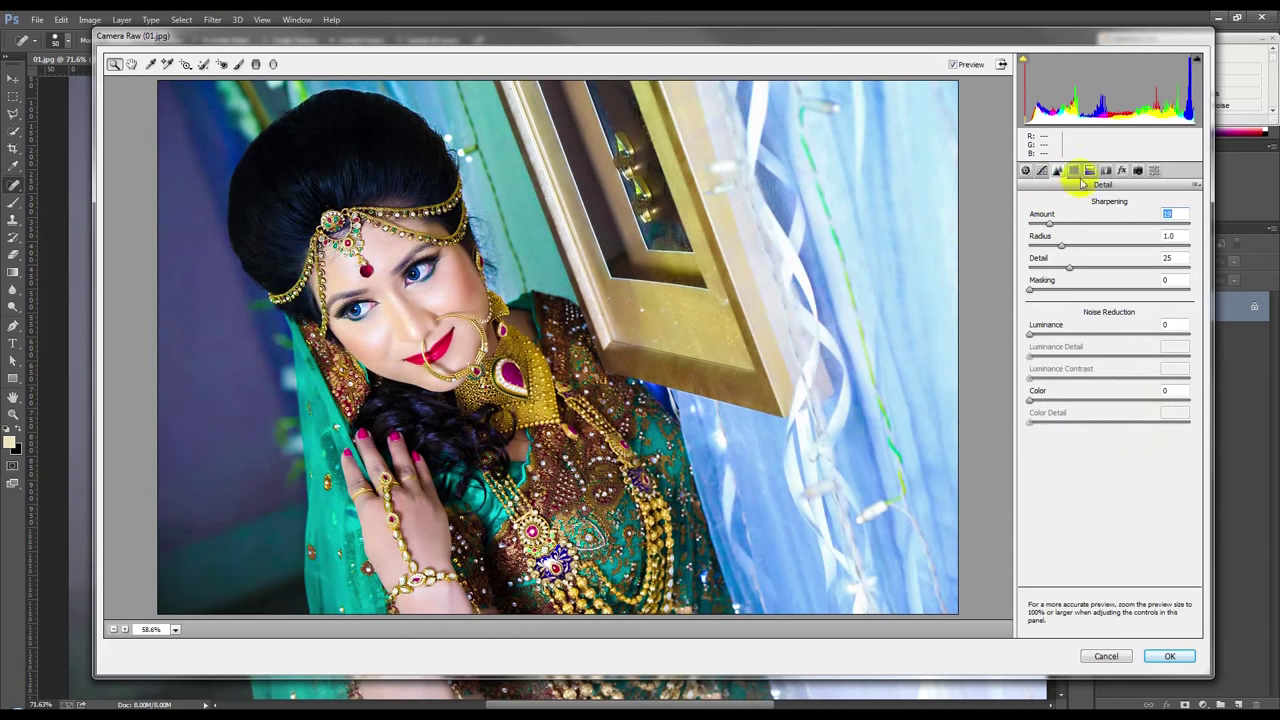
click(1074, 171)
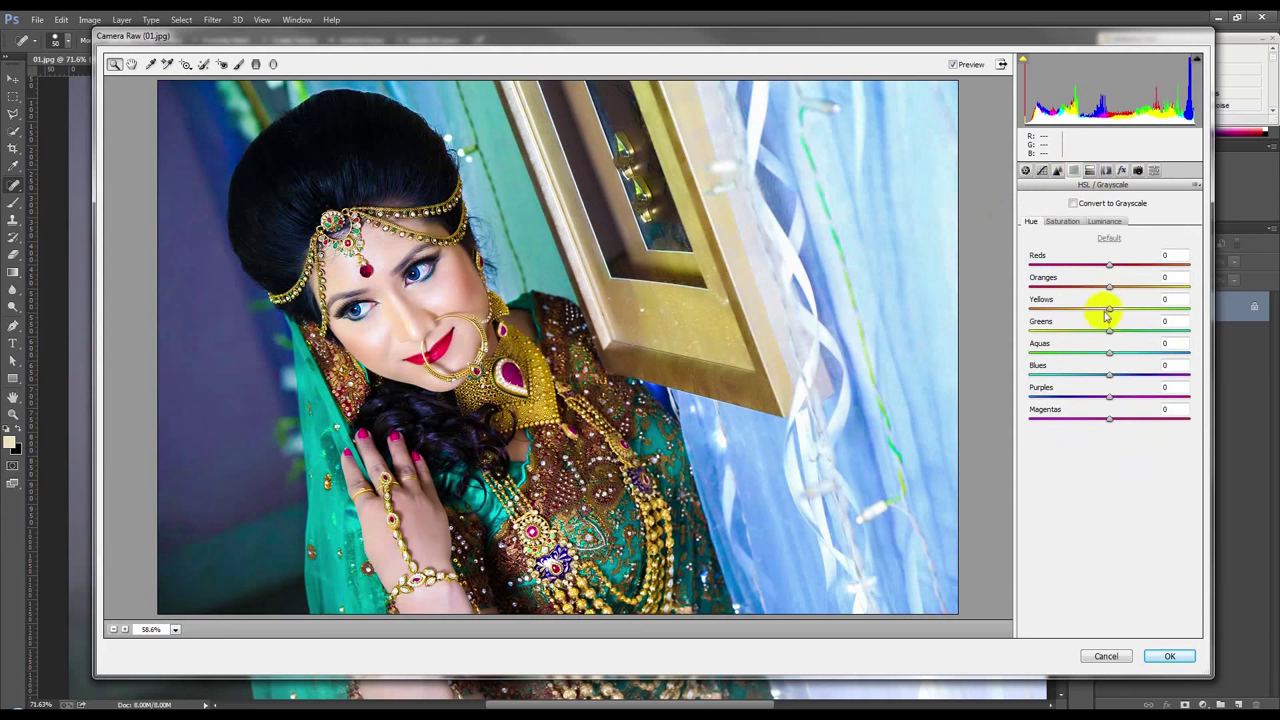
mouse_move(1116, 290)
mouse_down()
mouse_move(1100, 306)
mouse_move(1133, 312)
mouse_move(1094, 314)
mouse_move(1120, 313)
mouse_up()
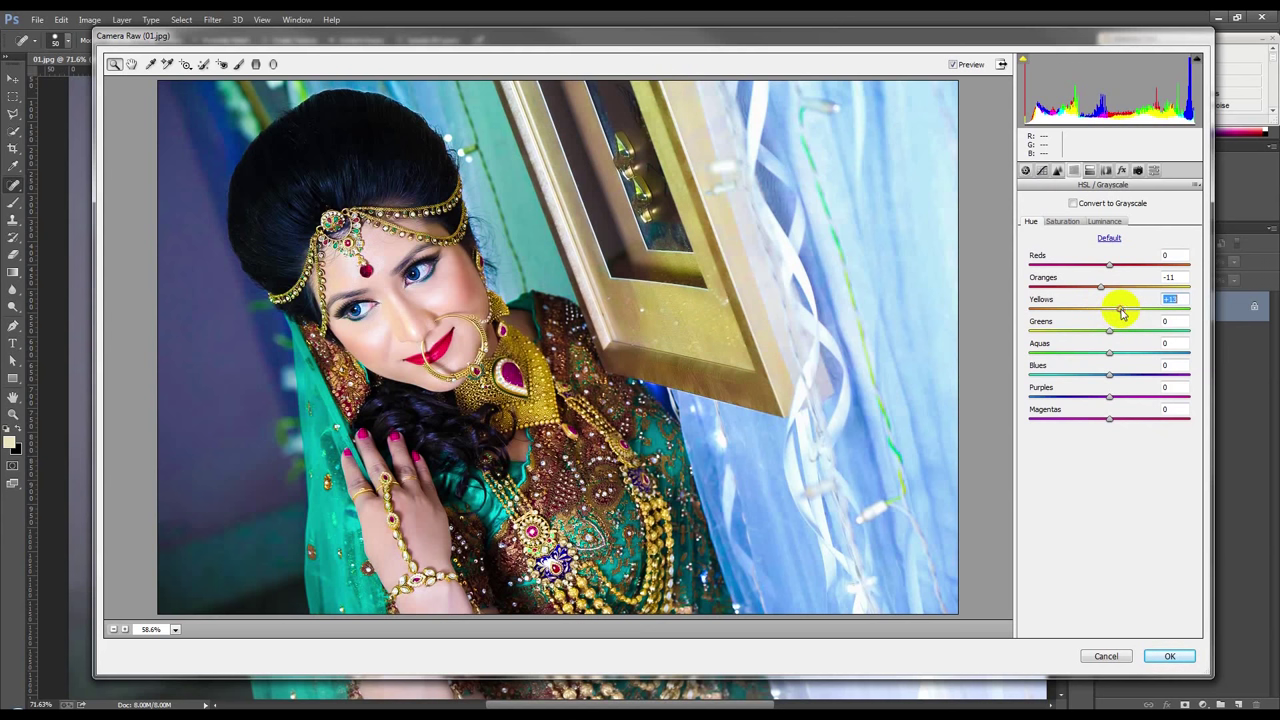
- Set the Radial Filter's Exposure, Highlights, Shadows and Saturation to 0
click(273, 65)
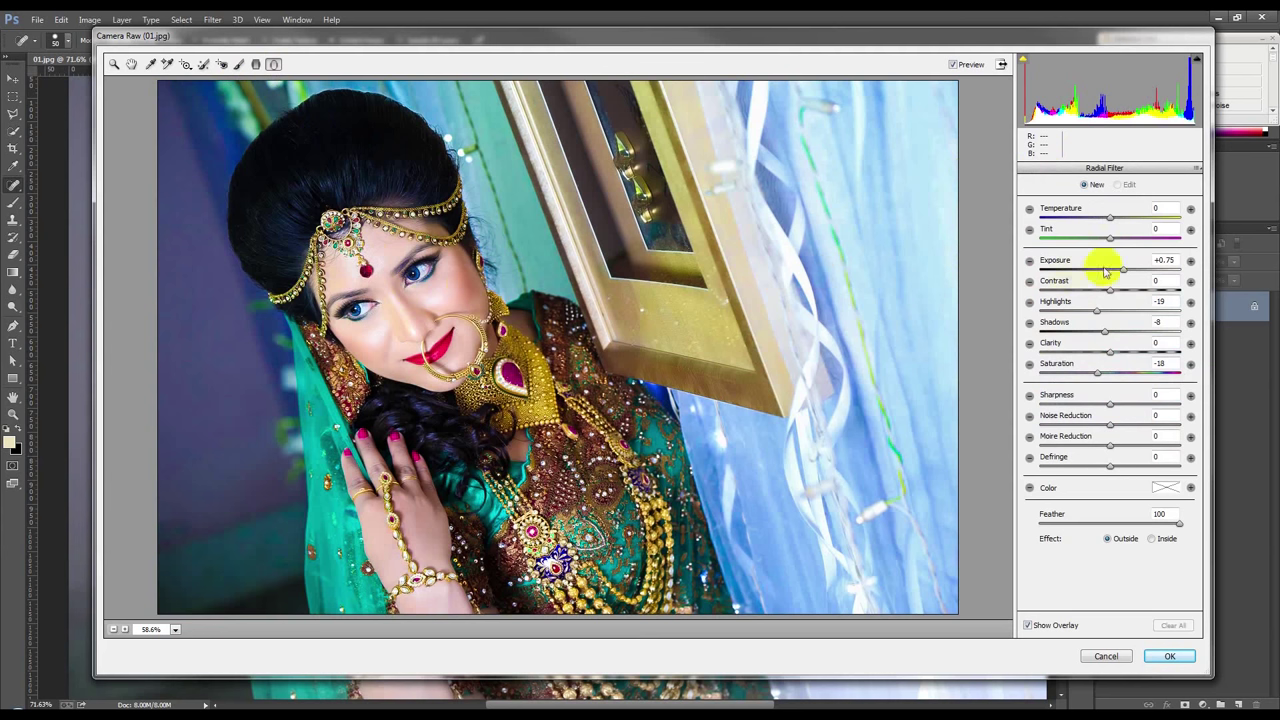
click(1164, 260)
text(0)
click(1158, 301)
text(00)
click(1177, 363)
text(0)
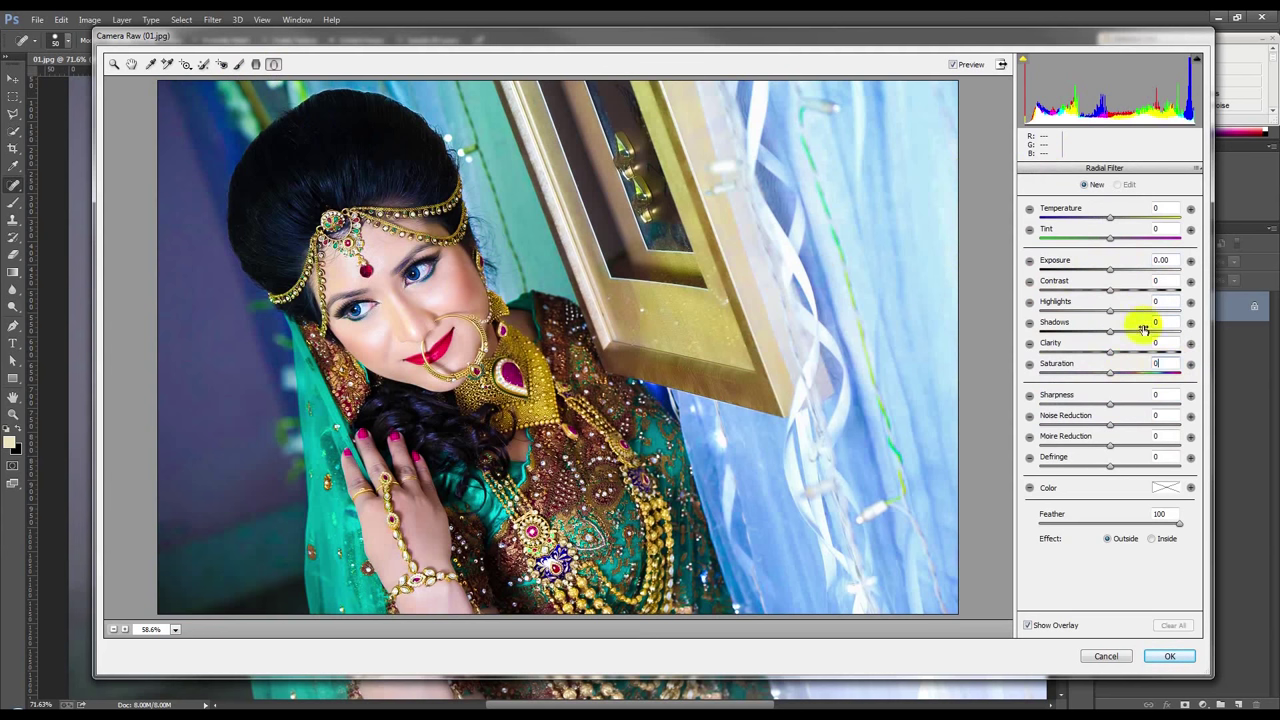
- Attempt radial adjustments on the photo, dismiss the errors, and commit the Camera Raw edits
click(325, 205)
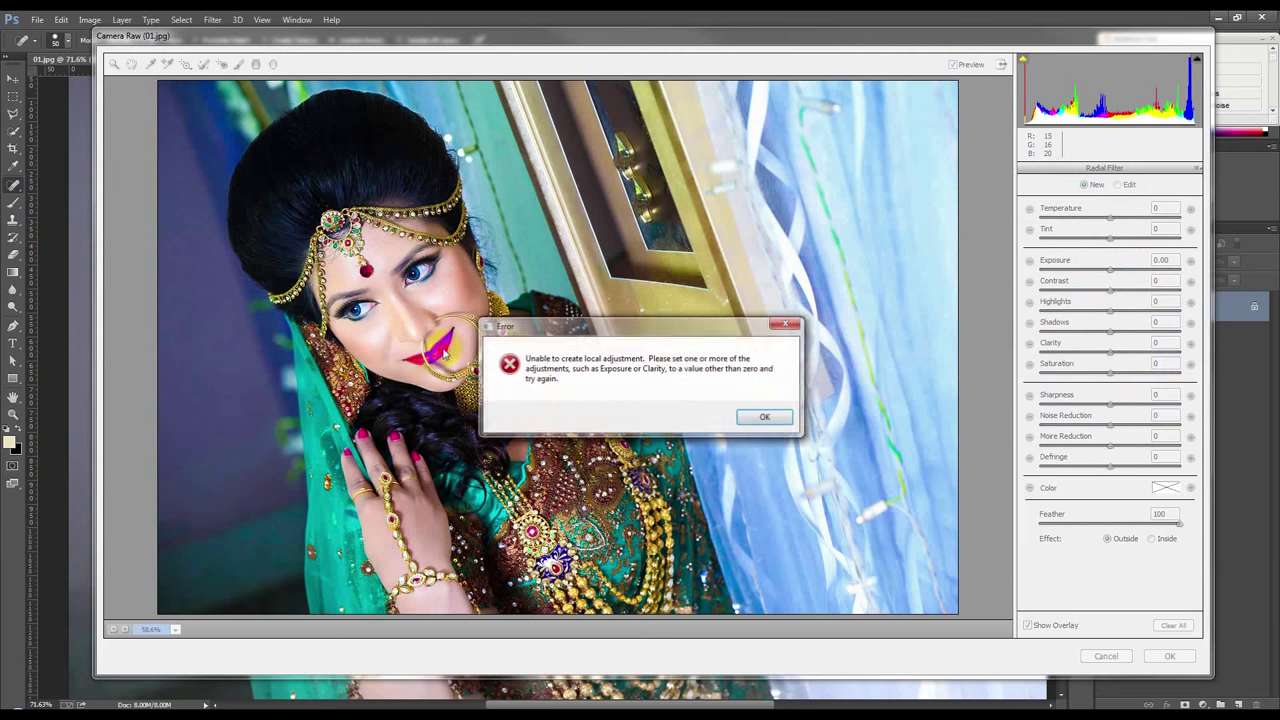
click(766, 419)
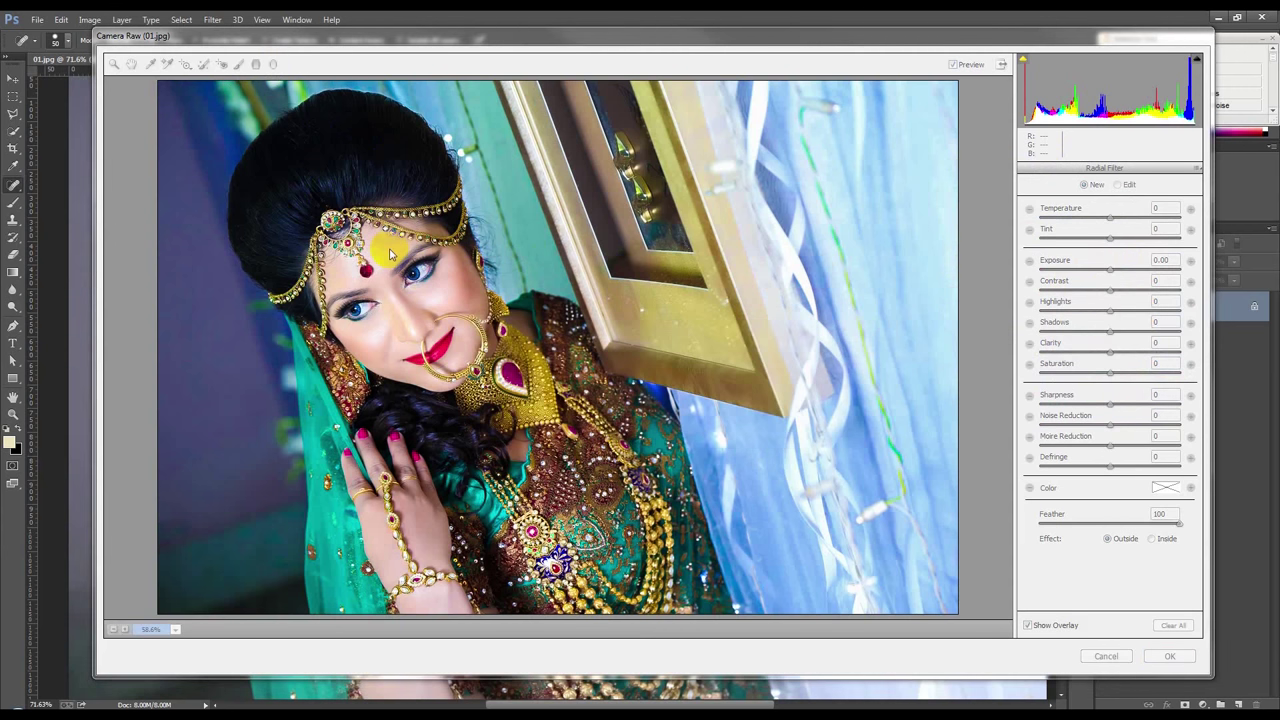
click(390, 252)
click(757, 413)
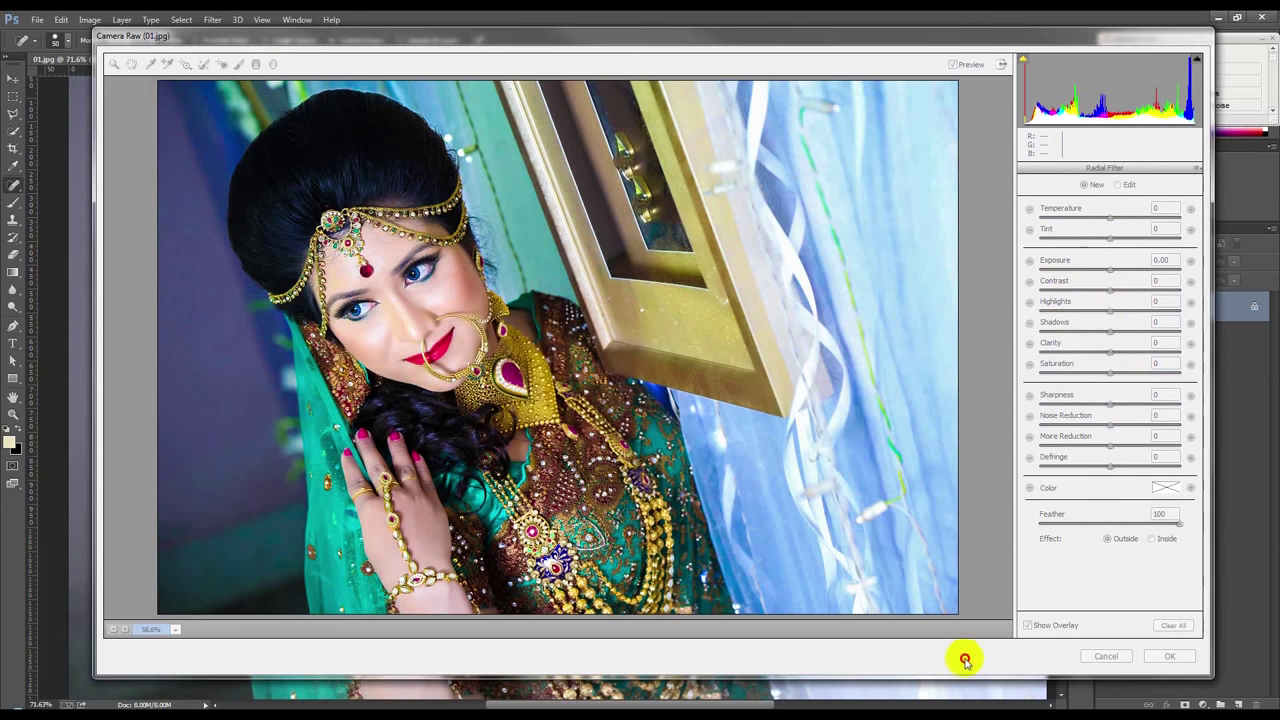
click(1170, 656)
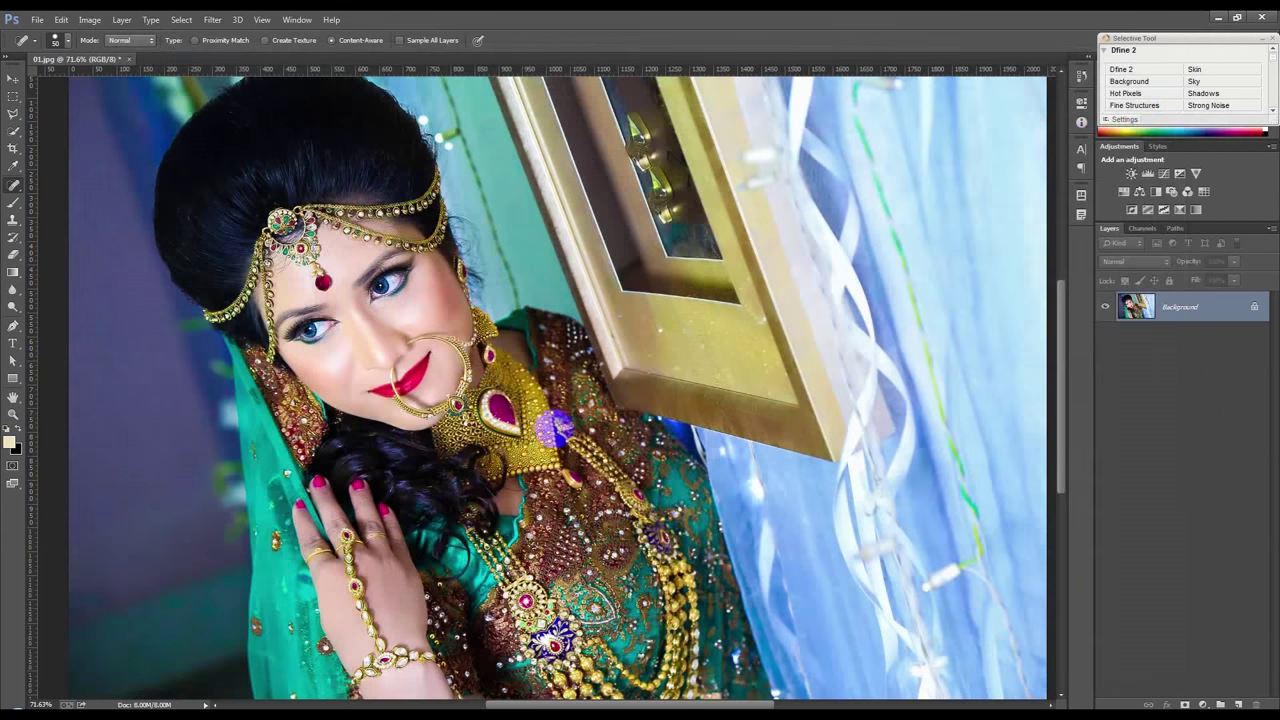
- Reopen the Camera Raw Filter and draw an oval Radial Filter fitted around the bride
scroll(560, 430, down, 2)
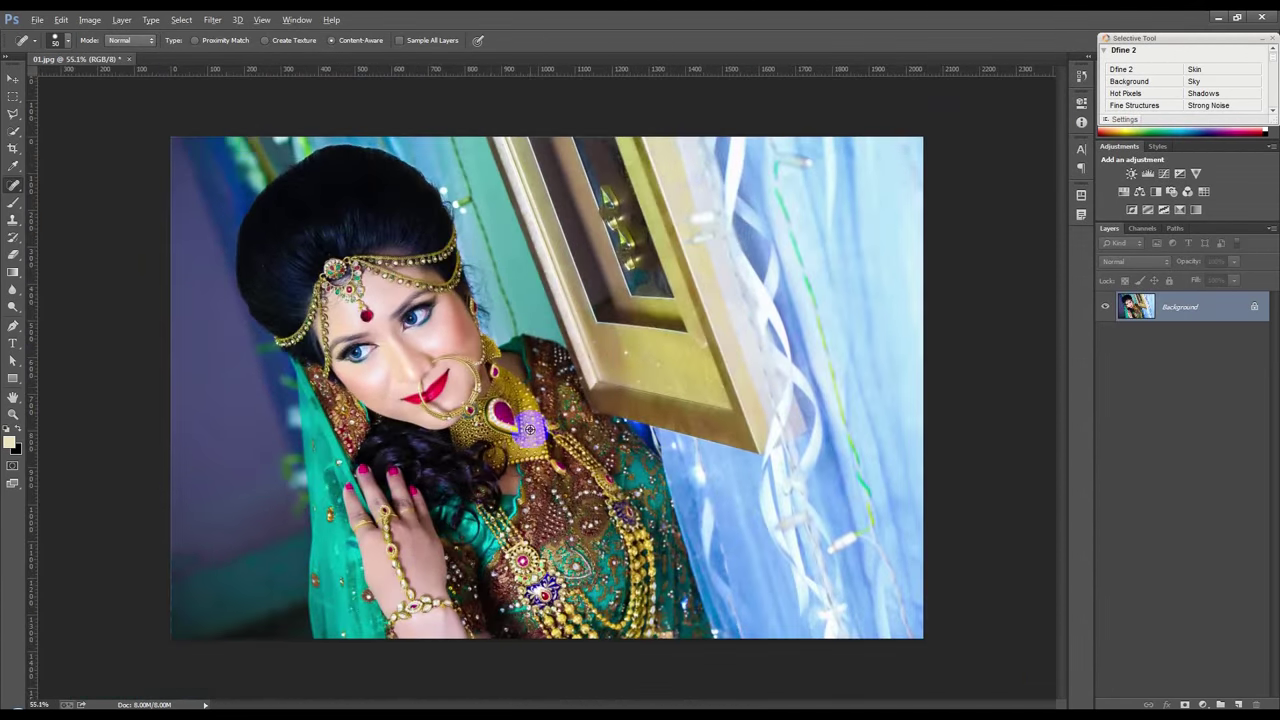
click(212, 19)
click(243, 86)
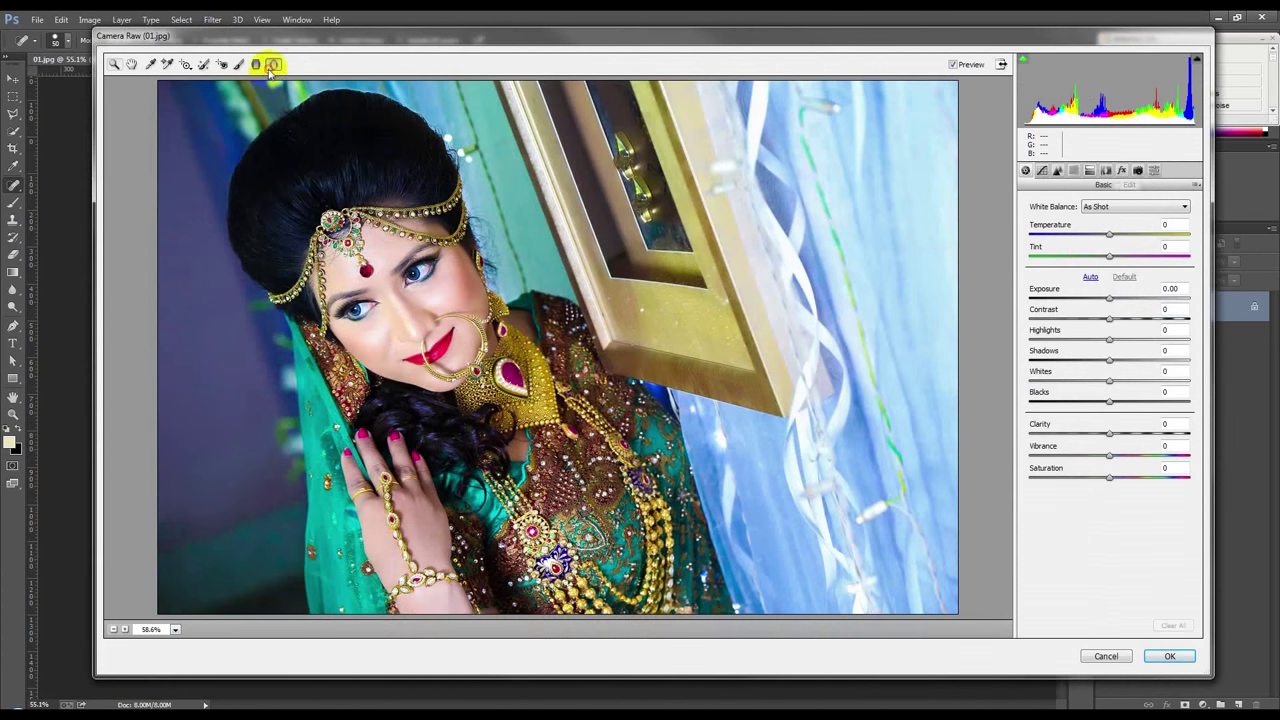
click(272, 64)
mouse_move(312, 198)
mouse_down()
mouse_move(505, 415)
mouse_move(510, 470)
mouse_up()
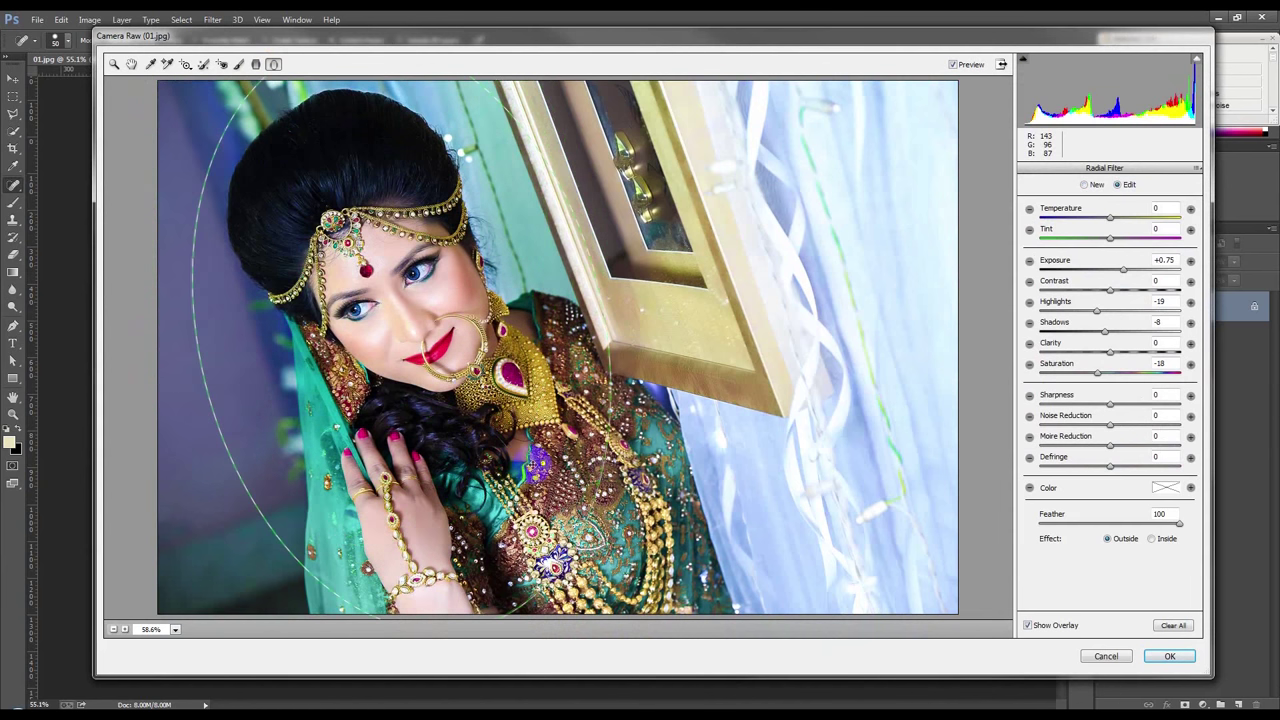
click(680, 428)
click(682, 412)
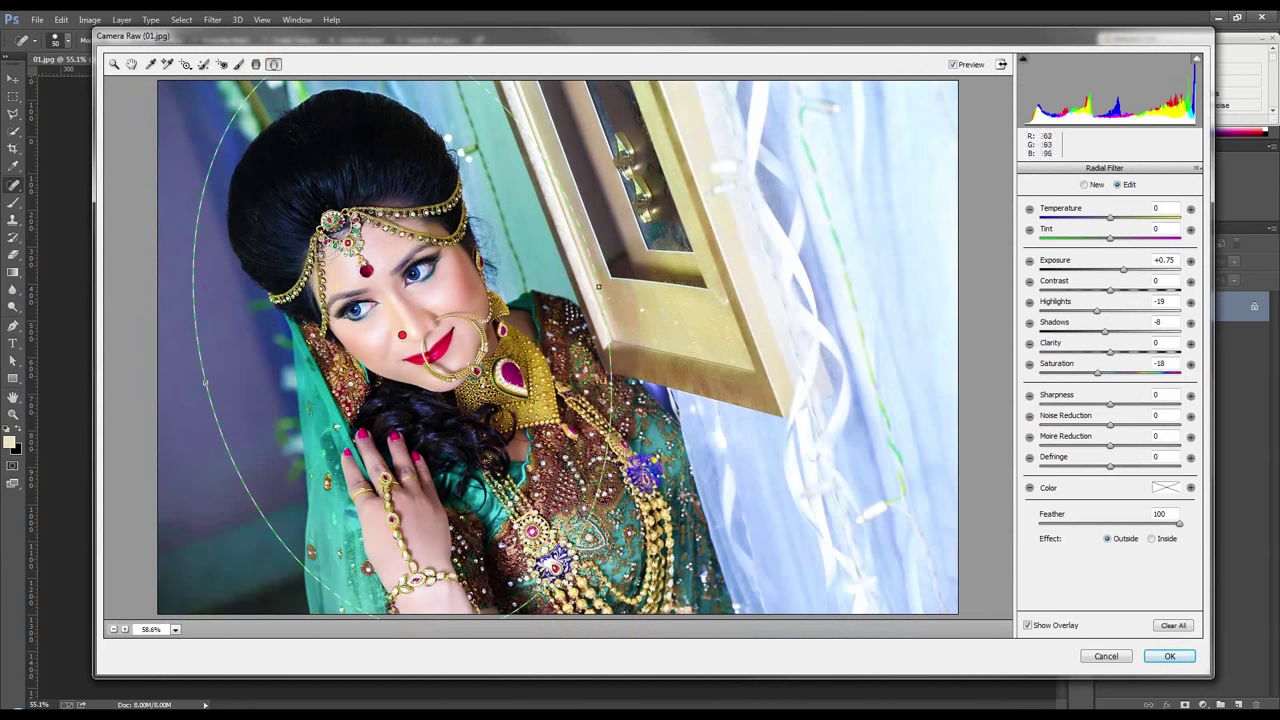
drag(640, 432, 646, 440)
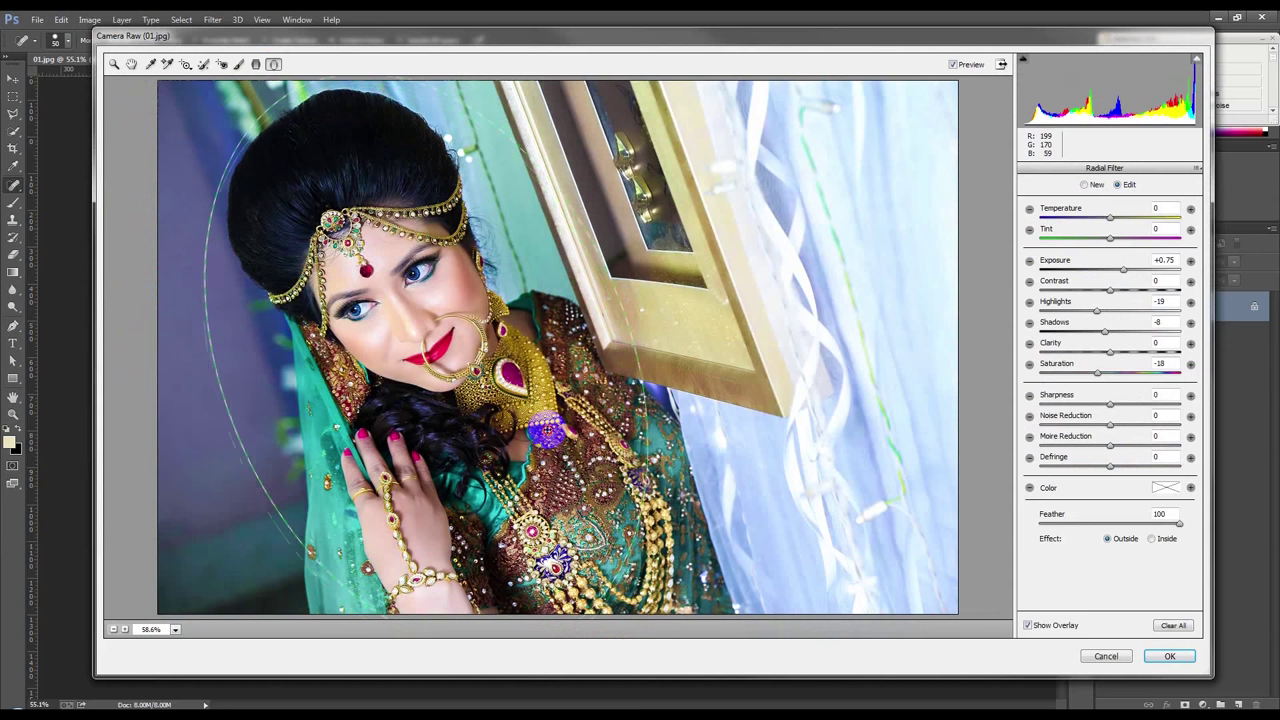
mouse_move(617, 270)
mouse_down()
mouse_move(651, 370)
mouse_move(591, 421)
mouse_up()
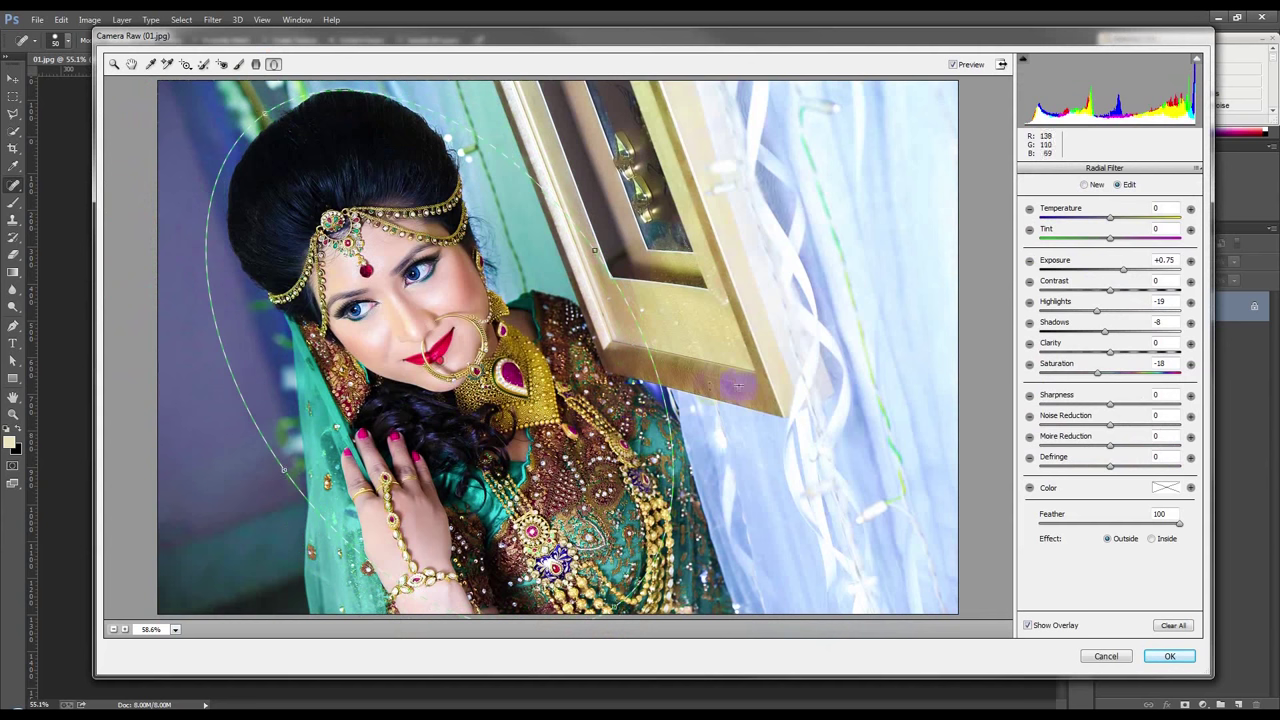
drag(739, 389, 741, 427)
key(ctrl+z)
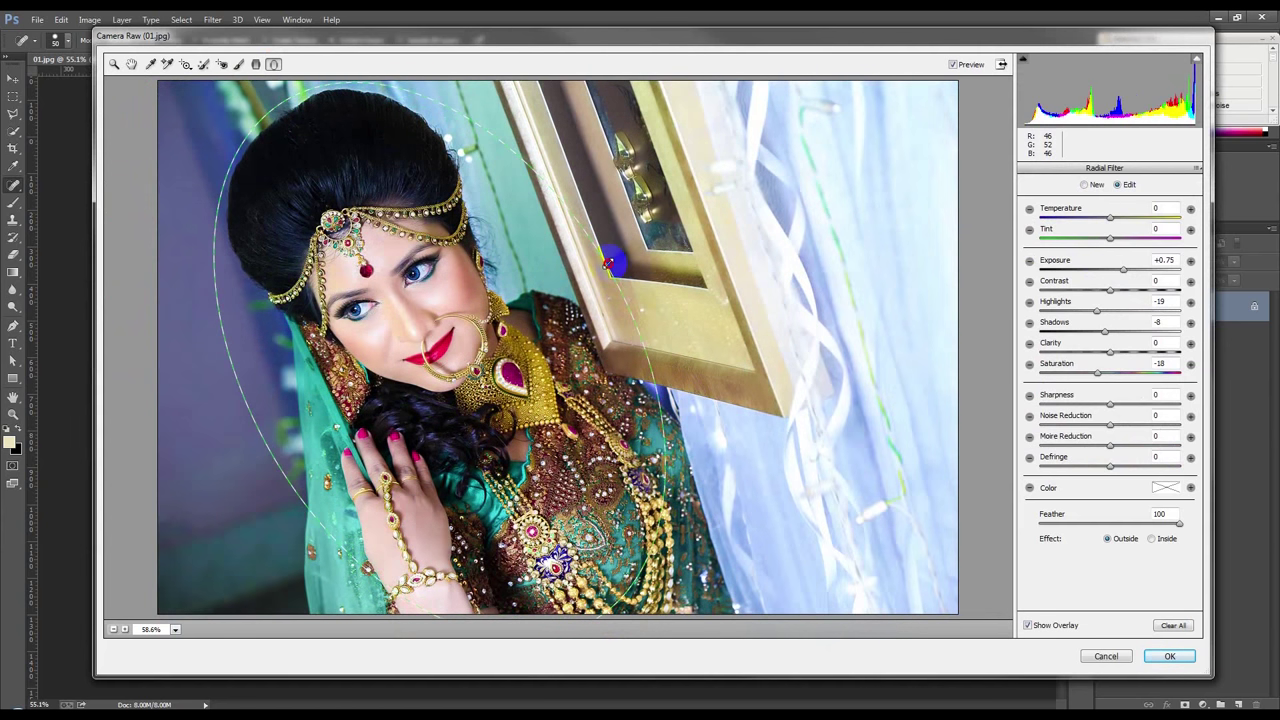
- Reset the radial filter's Exposure, Highlights, Shadows and Saturation values to 0
click(1163, 261)
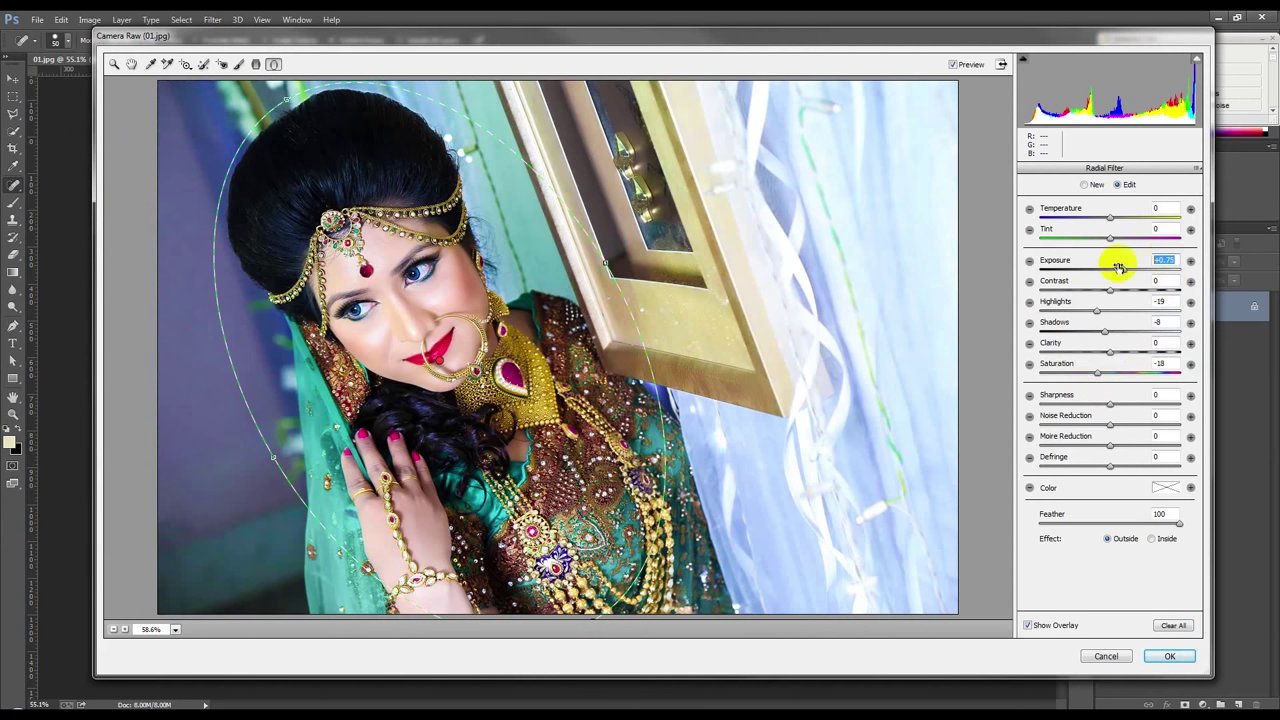
text(0)
click(1160, 301)
text(0)
click(1163, 321)
text(0)
click(1160, 343)
text(0)
click(1160, 363)
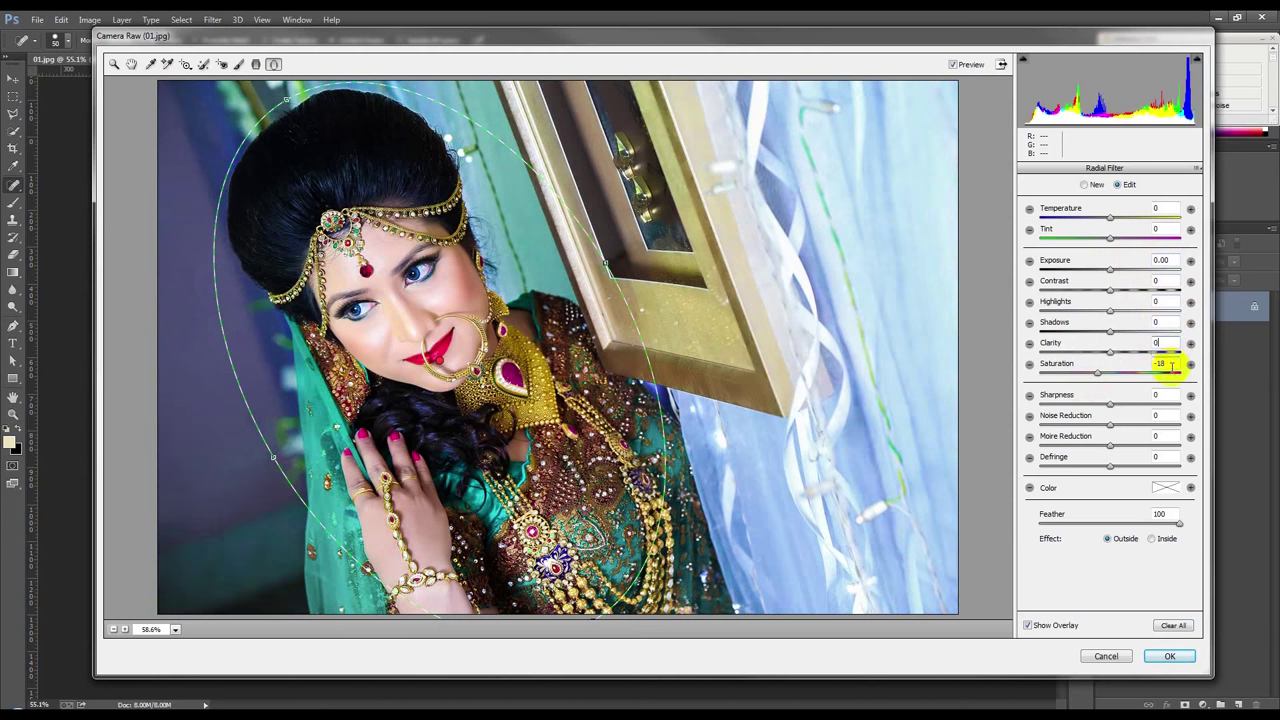
text(0)
key(Tab)
- Outside the oval set Sharpness -79, Exposure -1.40, Contrast +38, deeper shadows, and warmer temperature, then apply
mouse_move(1047, 415)
mouse_down()
mouse_move(1036, 420)
mouse_move(1045, 415)
mouse_up()
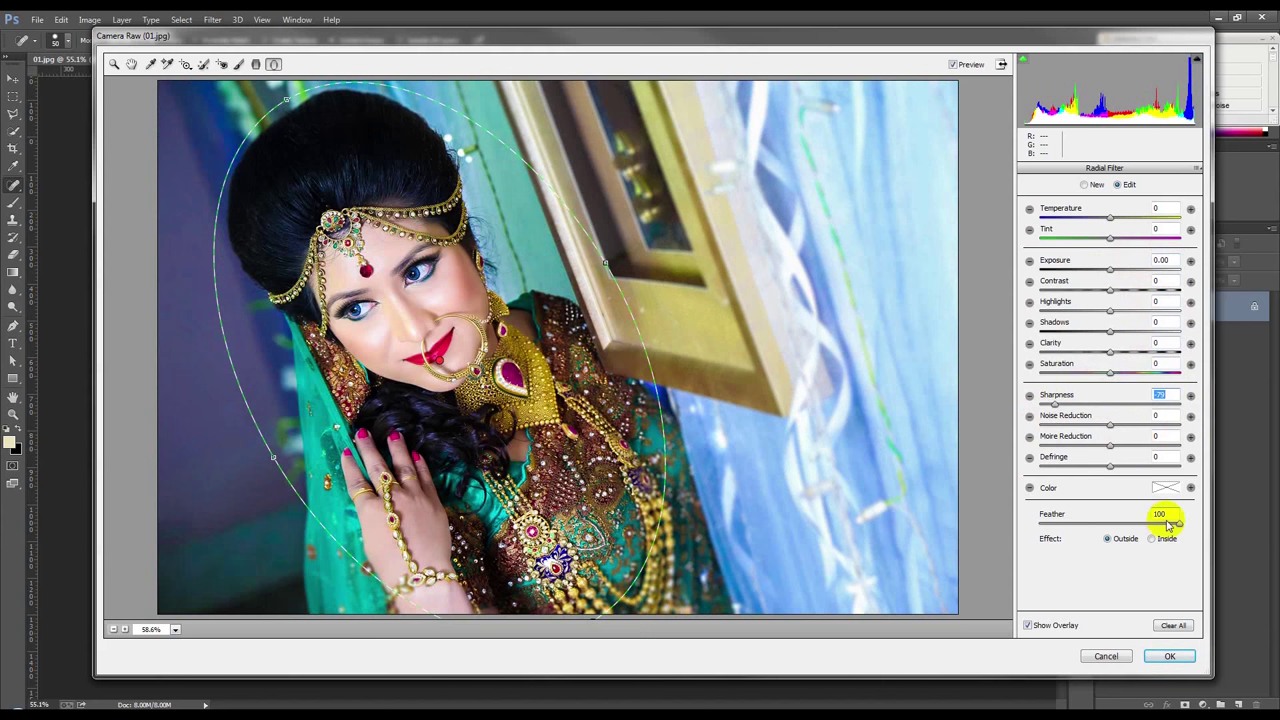
drag(1110, 277, 1085, 273)
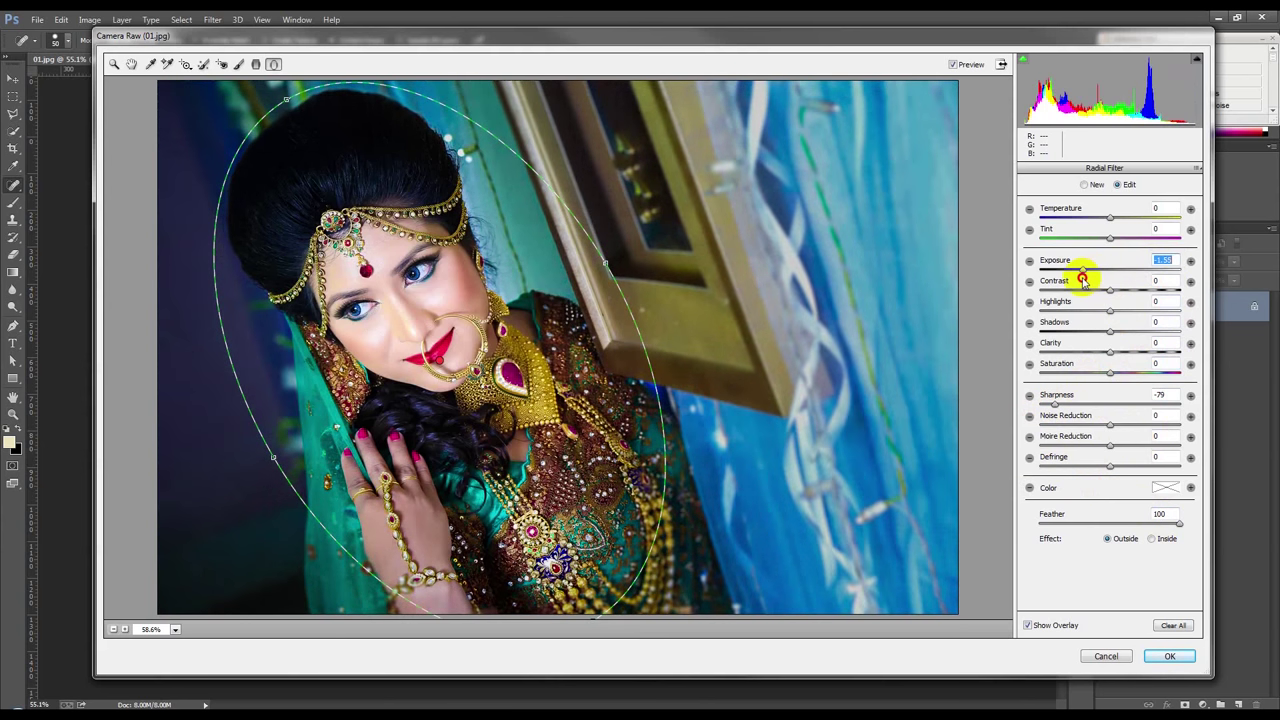
mouse_move(1108, 291)
mouse_down()
mouse_move(1057, 294)
mouse_move(1136, 302)
mouse_up()
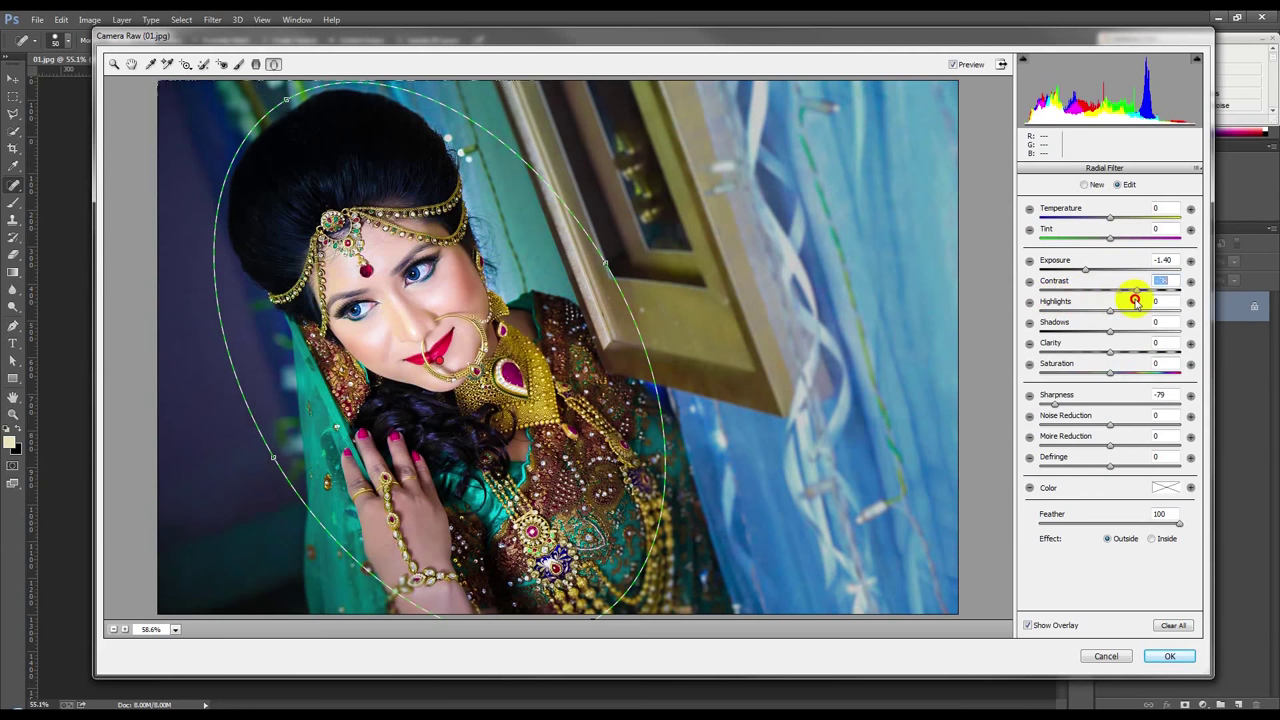
drag(1112, 331, 1080, 337)
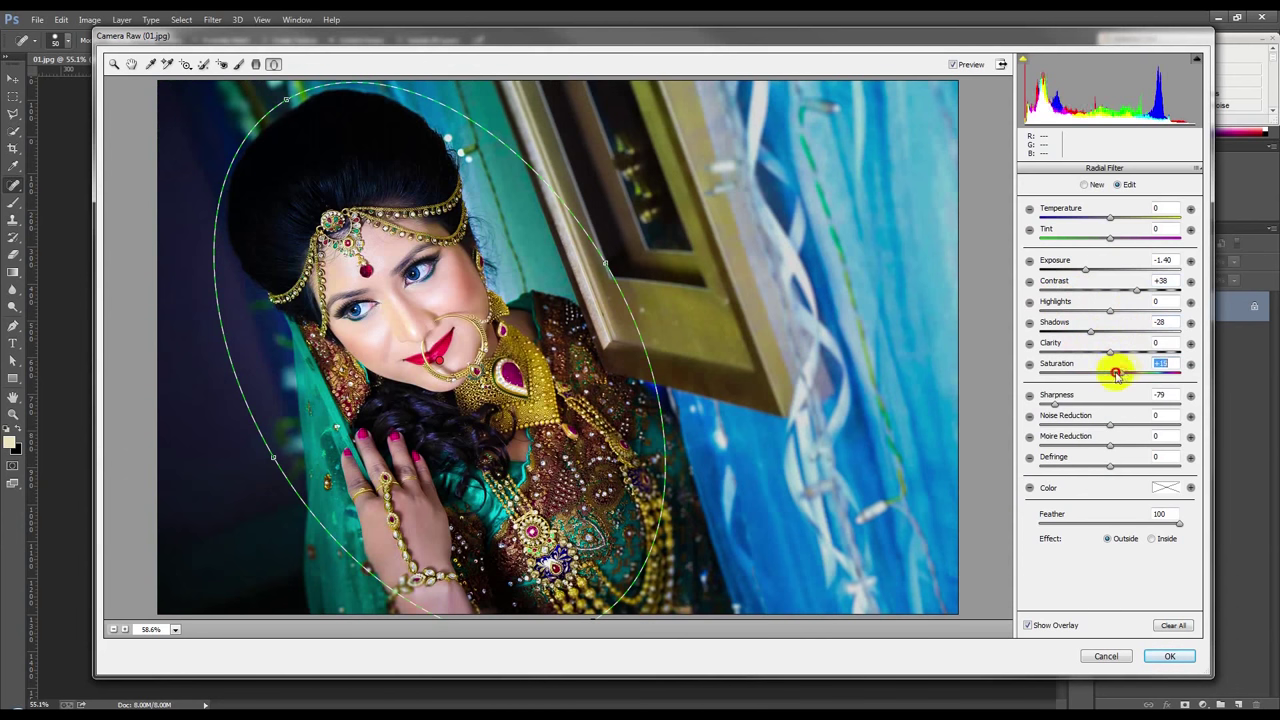
drag(1112, 373, 1096, 373)
click(1091, 353)
drag(1092, 355, 1098, 360)
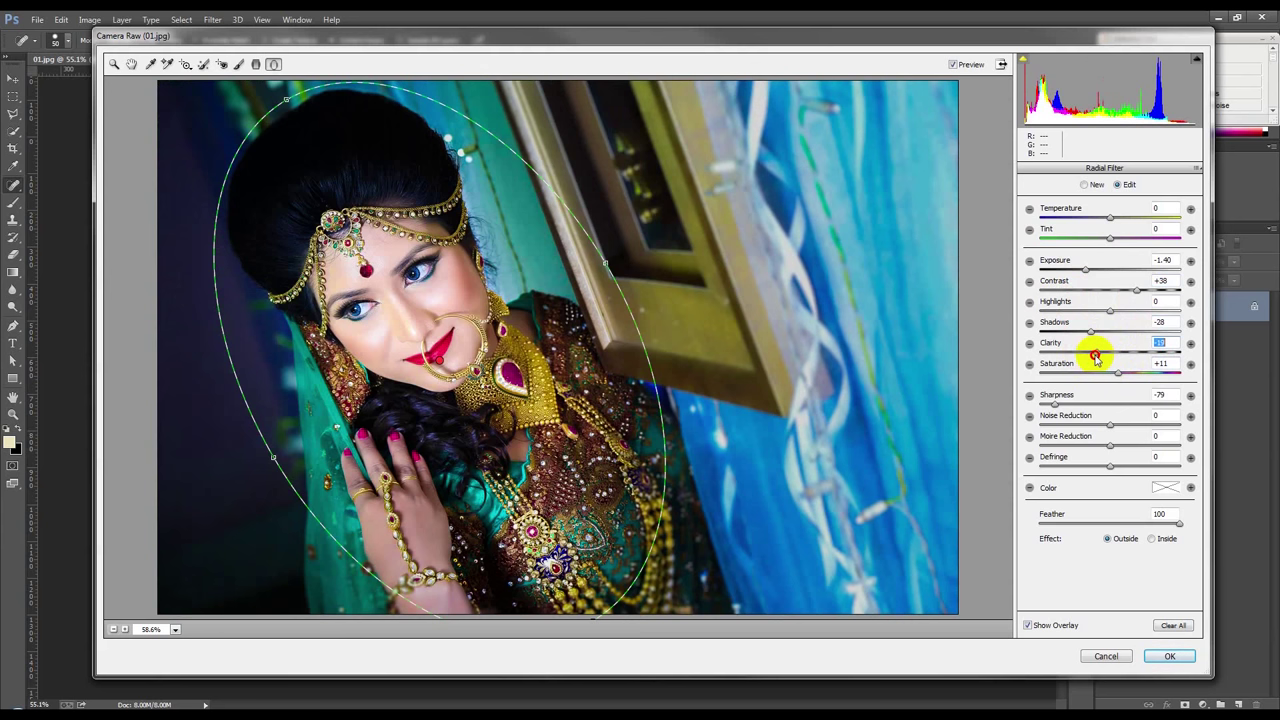
mouse_move(1108, 313)
mouse_down()
mouse_move(1083, 318)
mouse_move(1094, 311)
mouse_up()
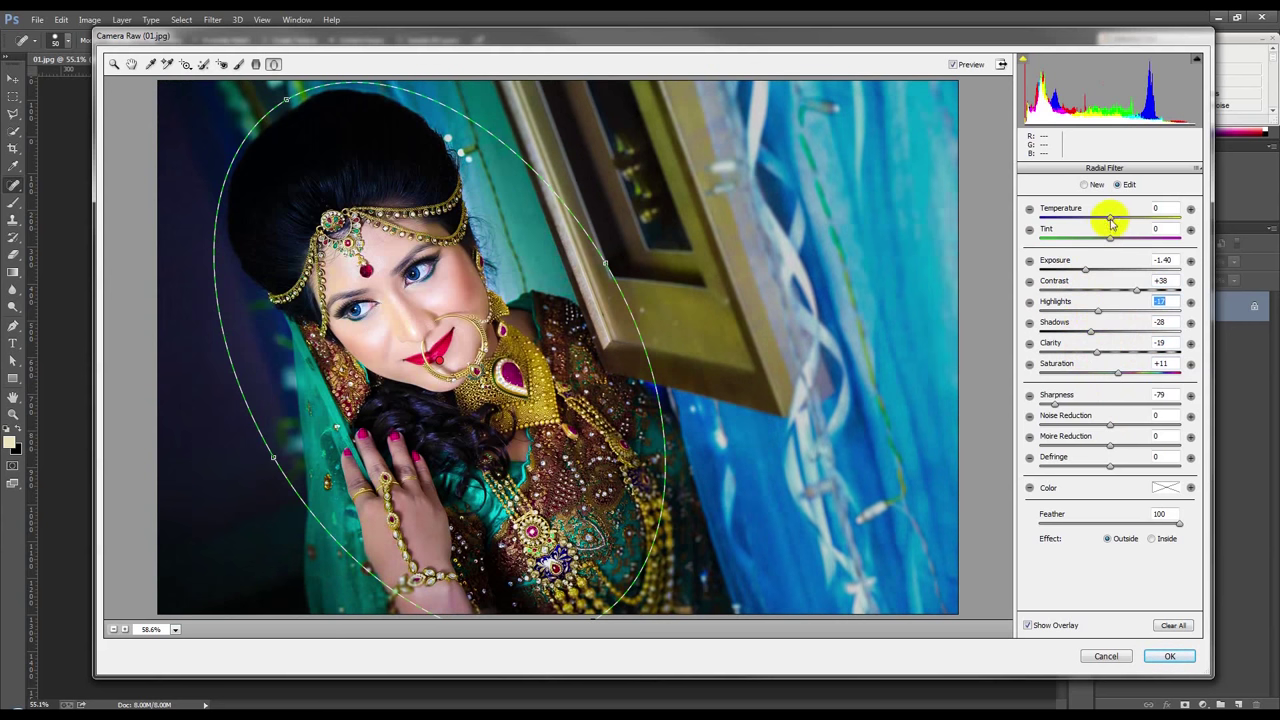
drag(1109, 220, 1115, 222)
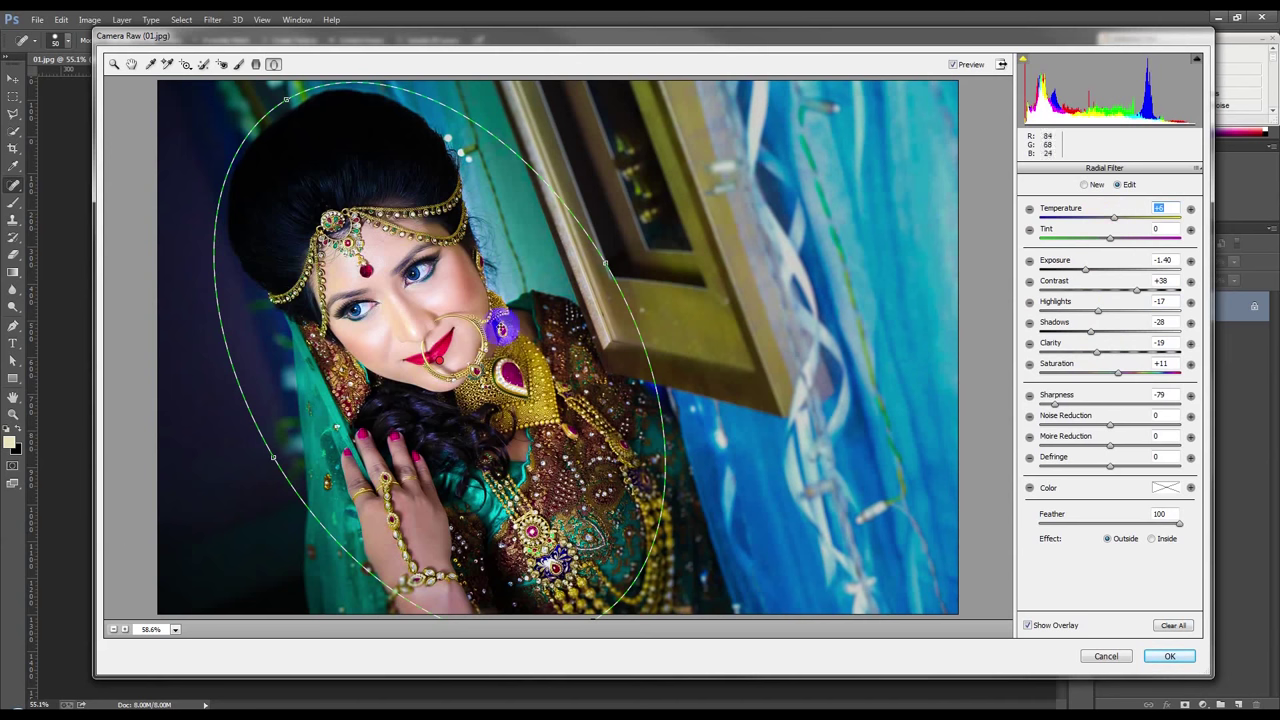
click(1169, 656)
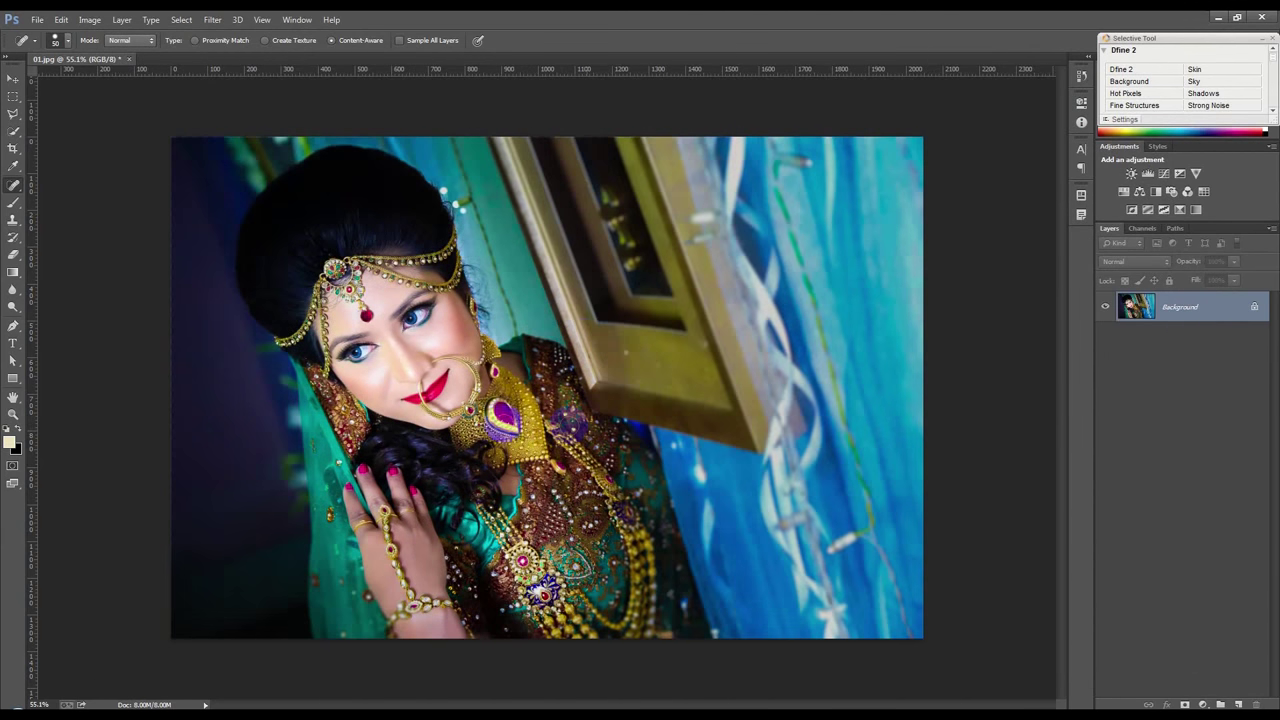
- Open the photo in Color Efex Pro 4 and choose the Darken / Lighten Center filter
click(11, 80)
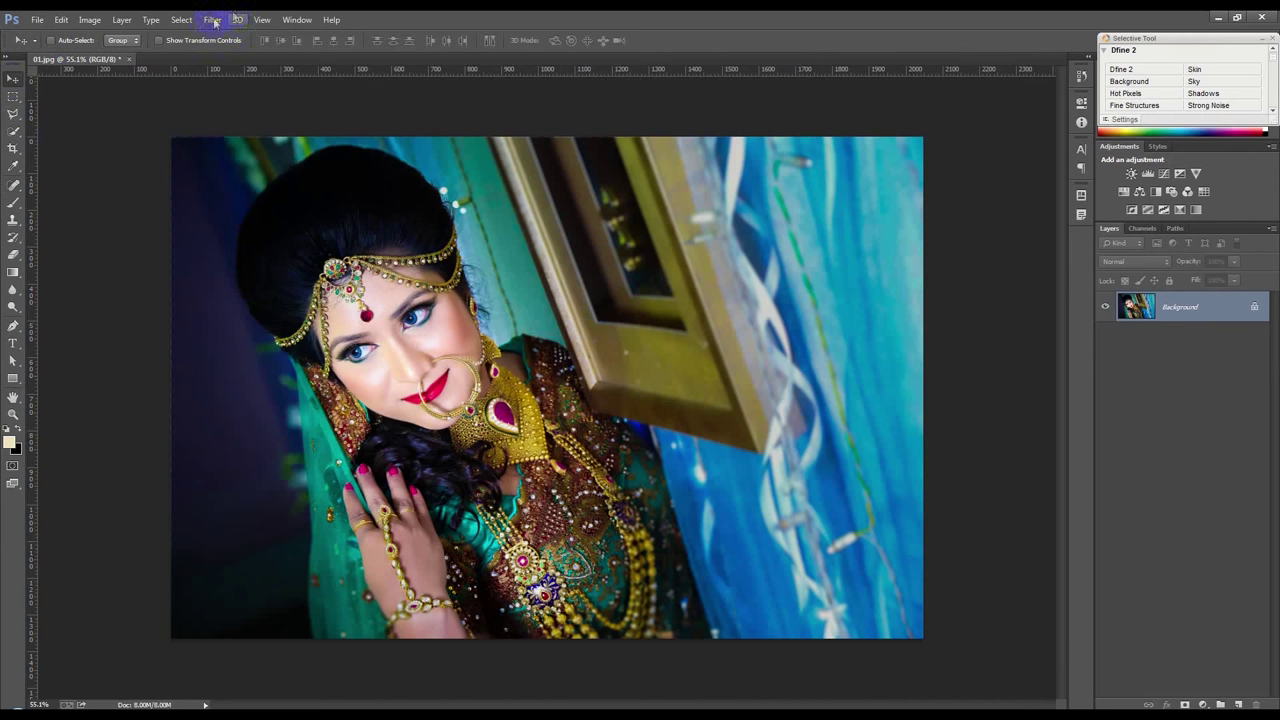
click(212, 19)
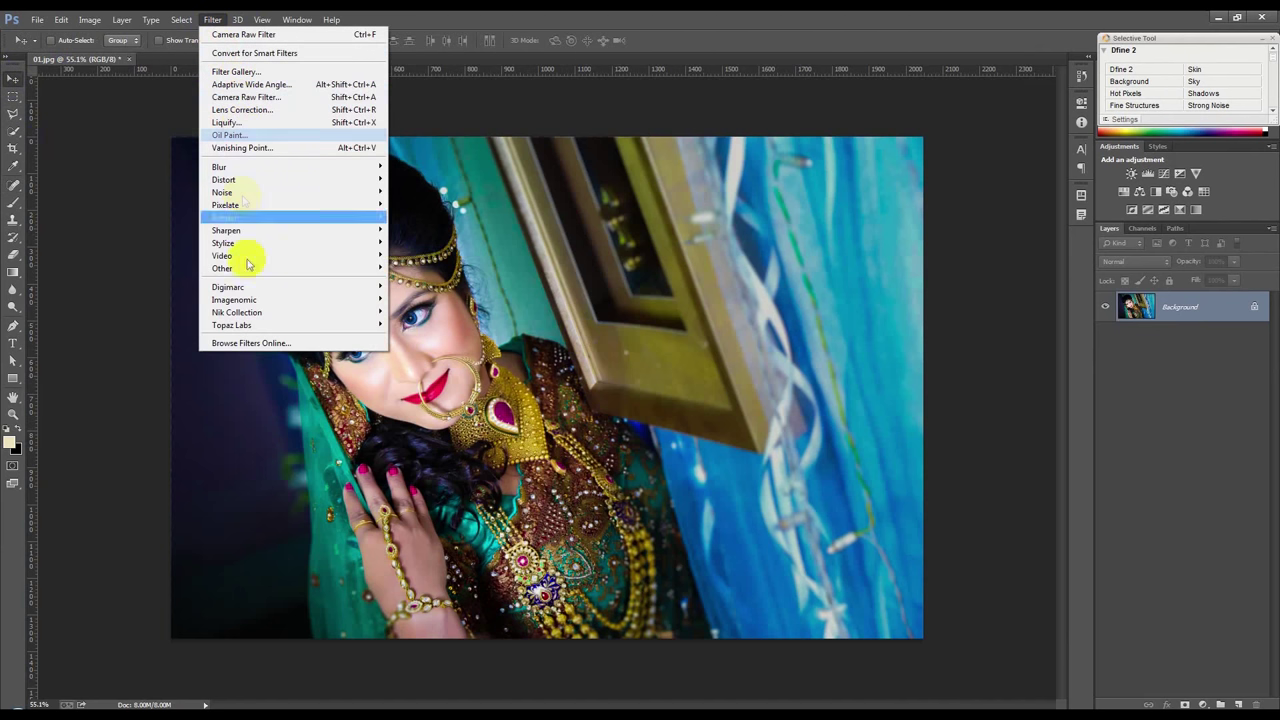
mouse_move(237, 312)
click(410, 325)
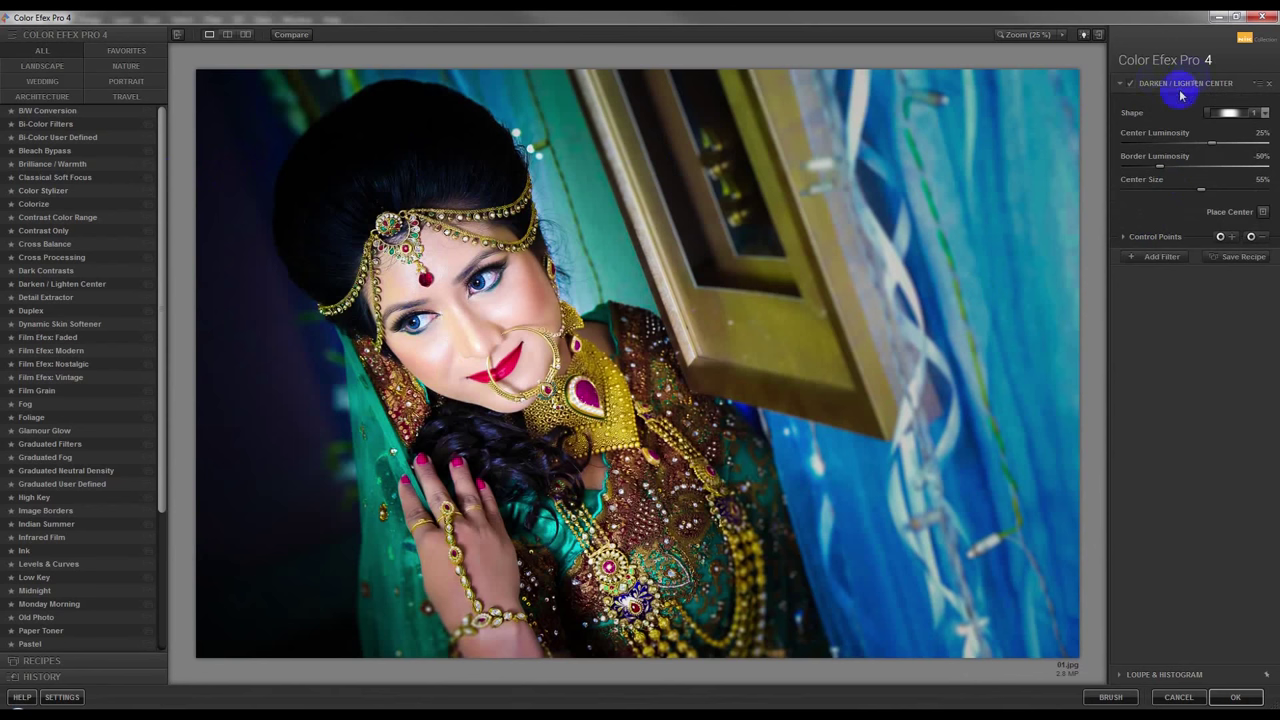
click(89, 283)
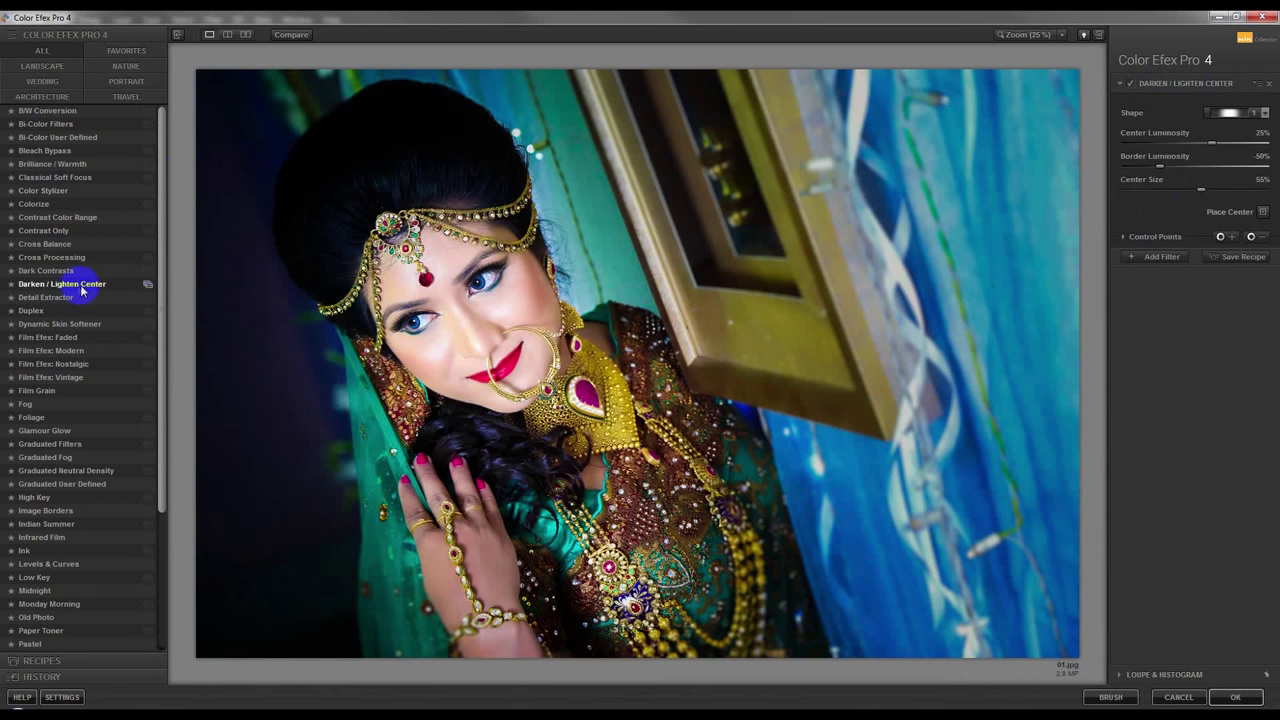
- Add and discard an empty filter, then expand Control Points and adjust the Opacity slider
click(1160, 256)
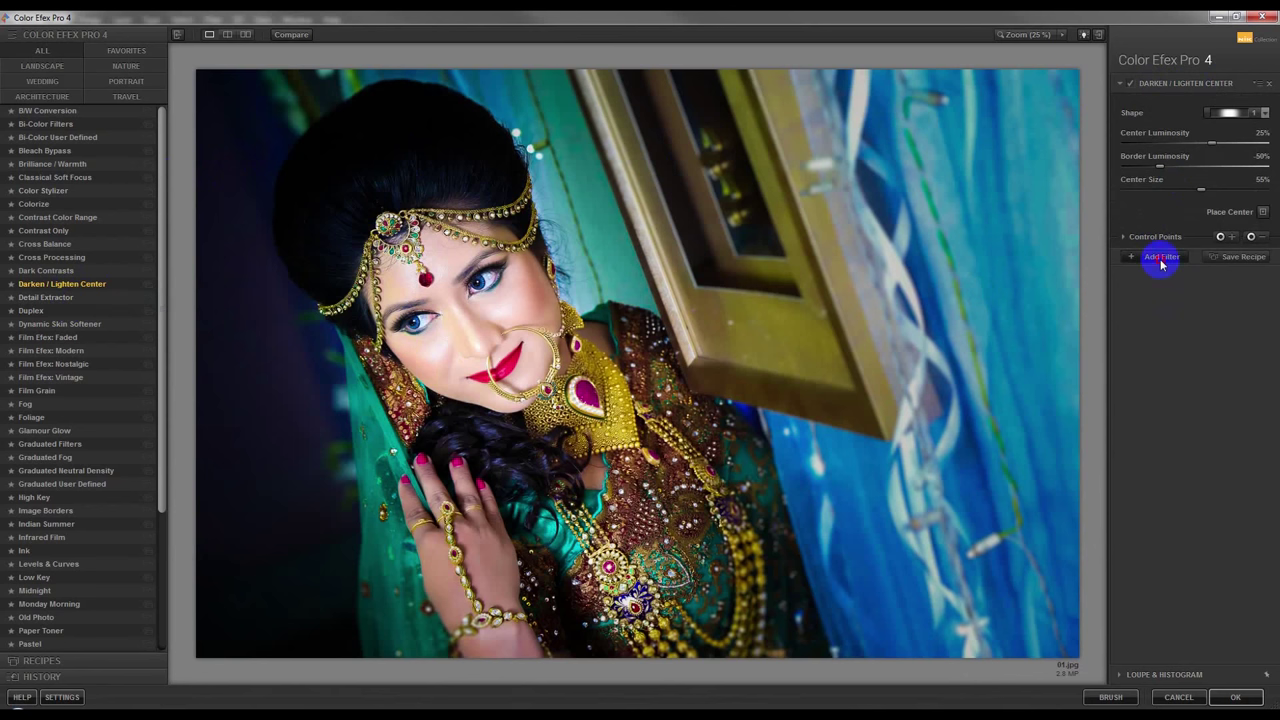
click(1130, 85)
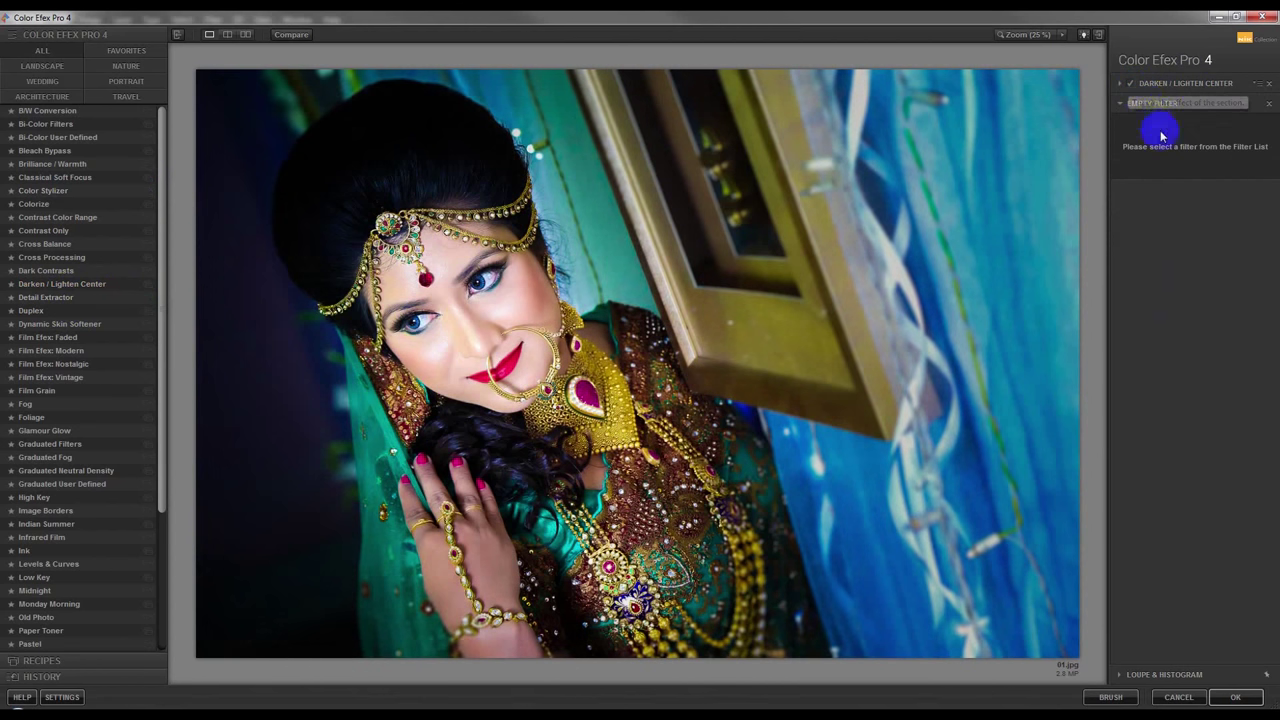
click(1145, 86)
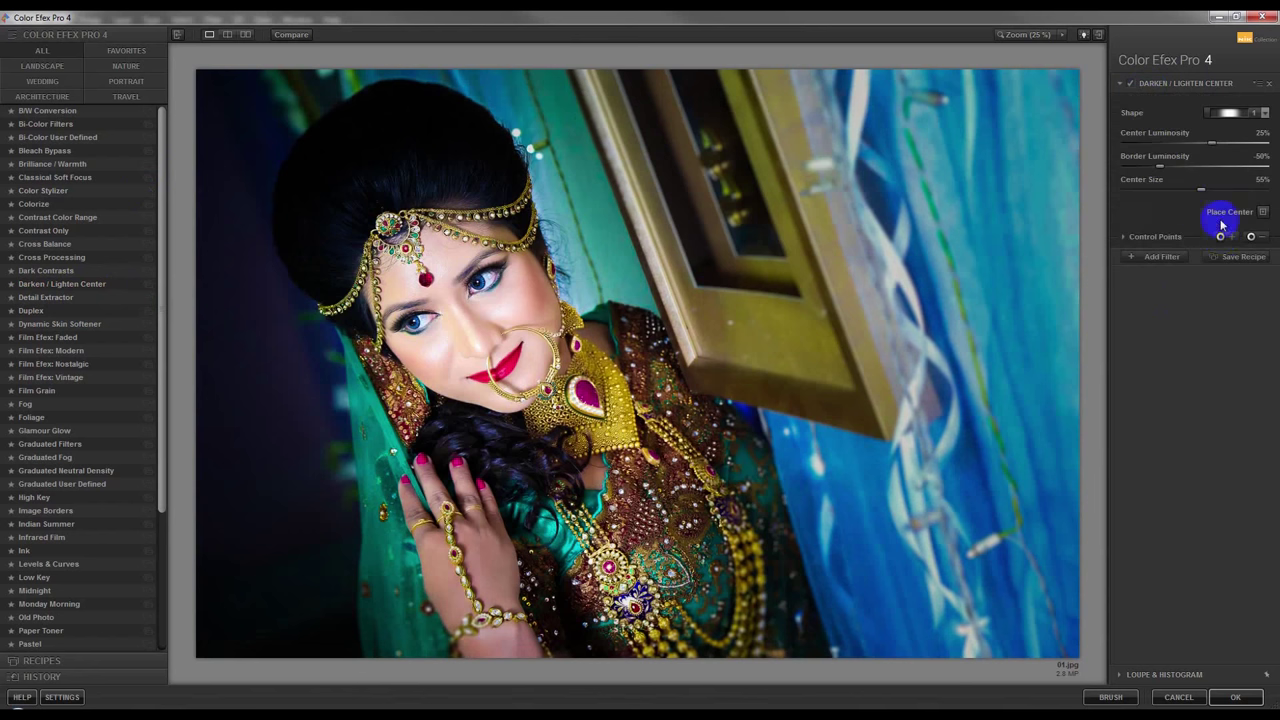
click(1121, 241)
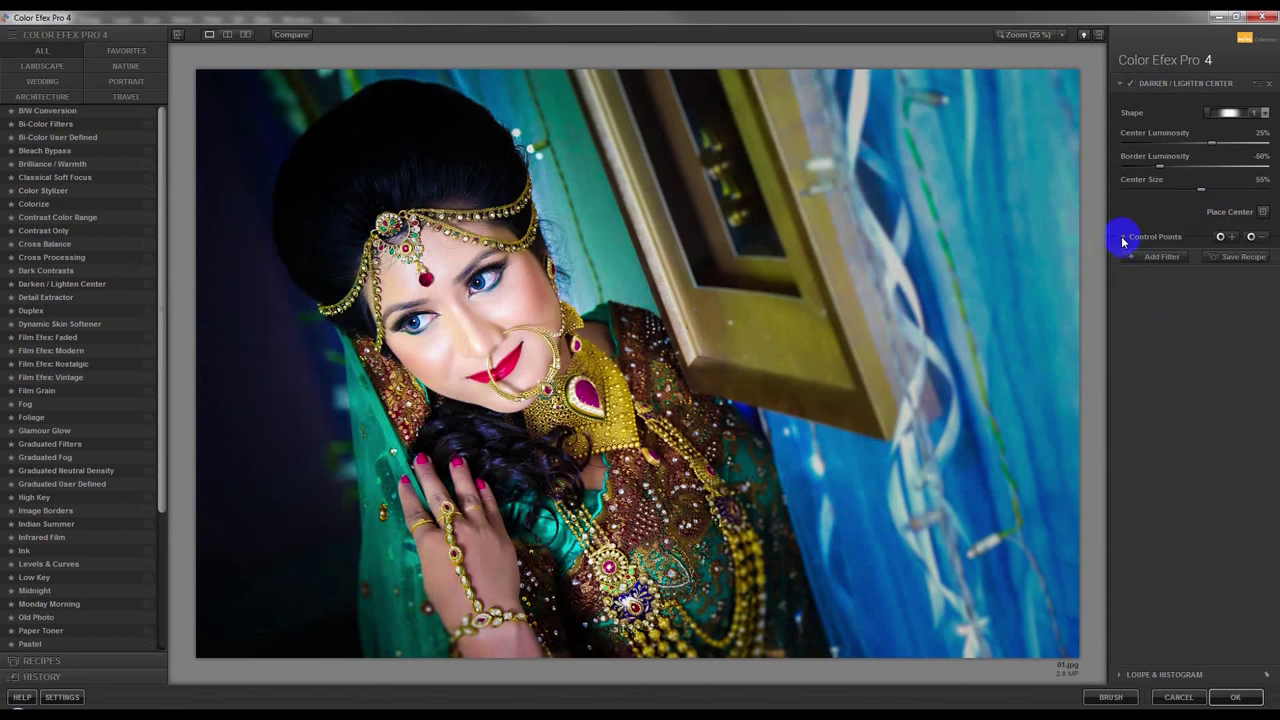
click(1255, 268)
drag(1261, 270, 1240, 268)
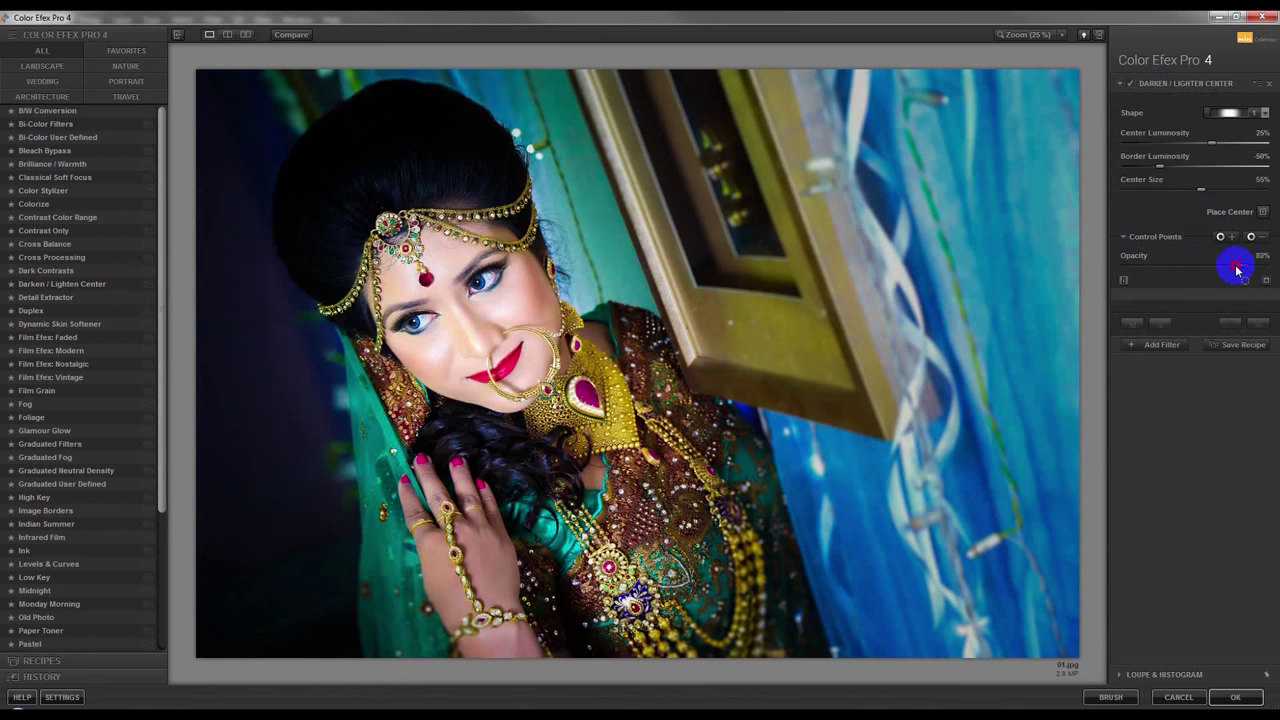
click(1226, 236)
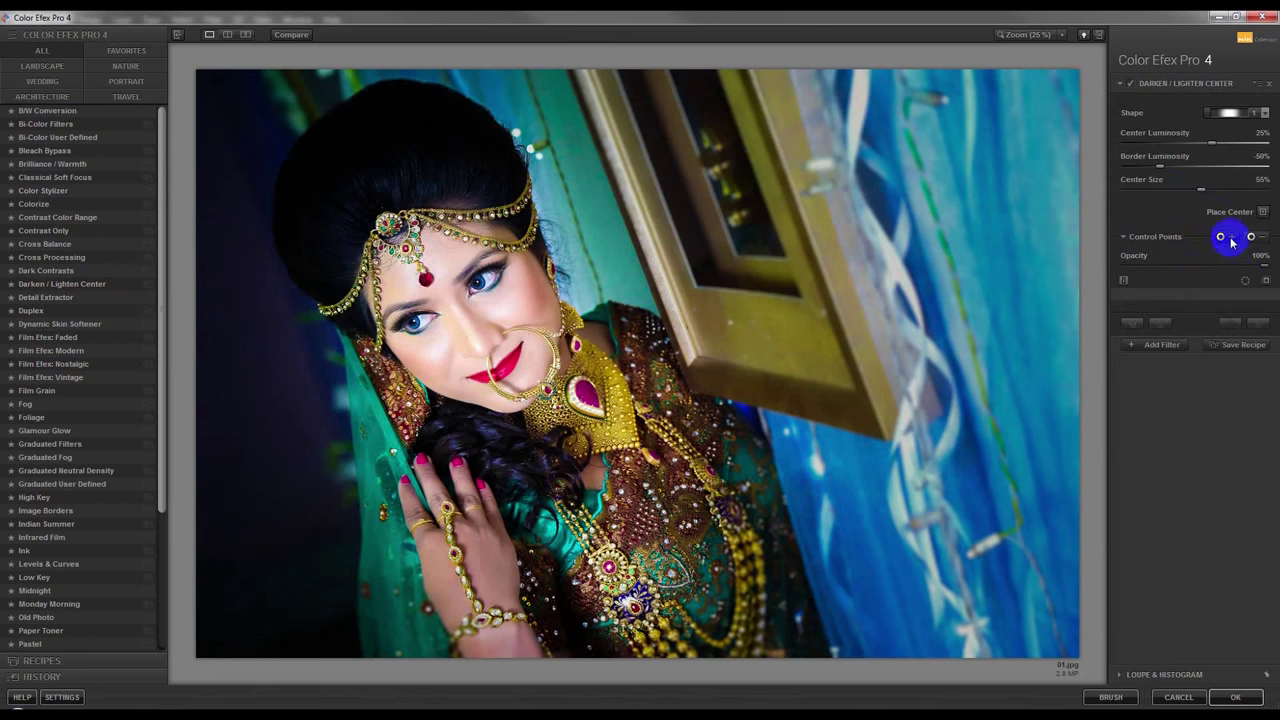
- Place a control point beside the bride's nose, set Opacity to 100%, and nudge it toward the cheek
click(488, 338)
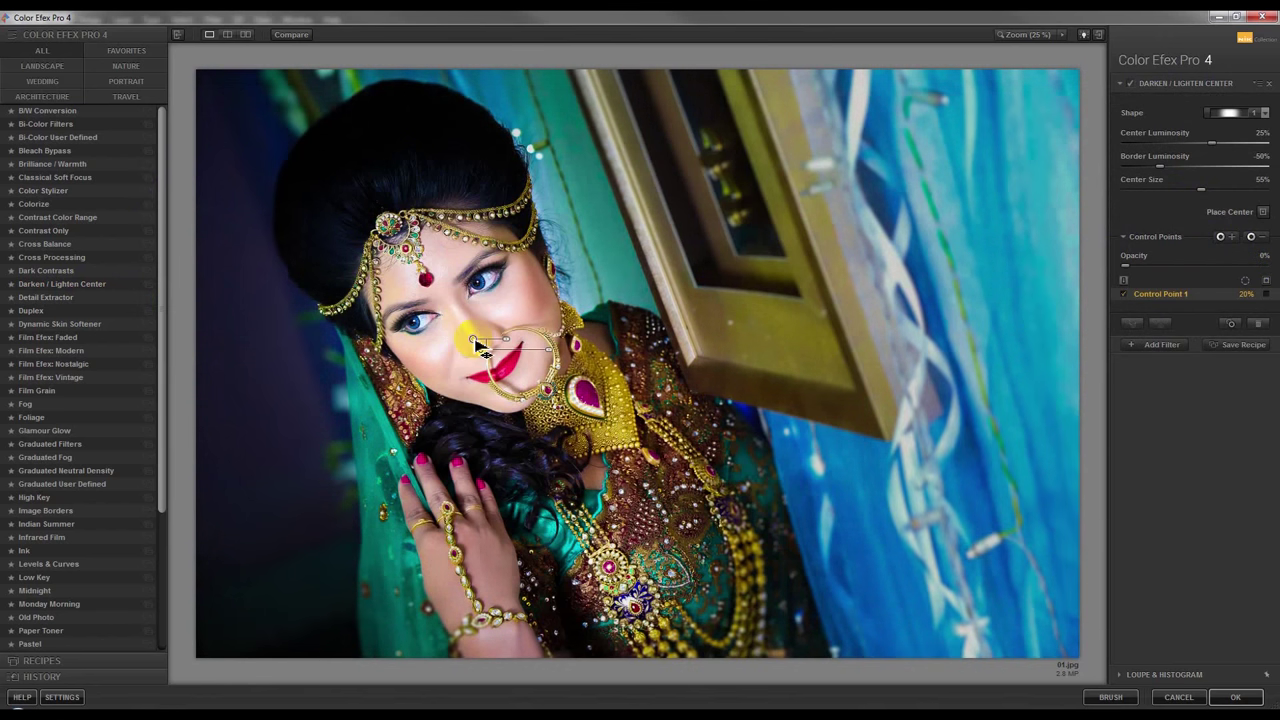
click(1131, 86)
click(1131, 86)
drag(1126, 266, 1250, 269)
click(1132, 86)
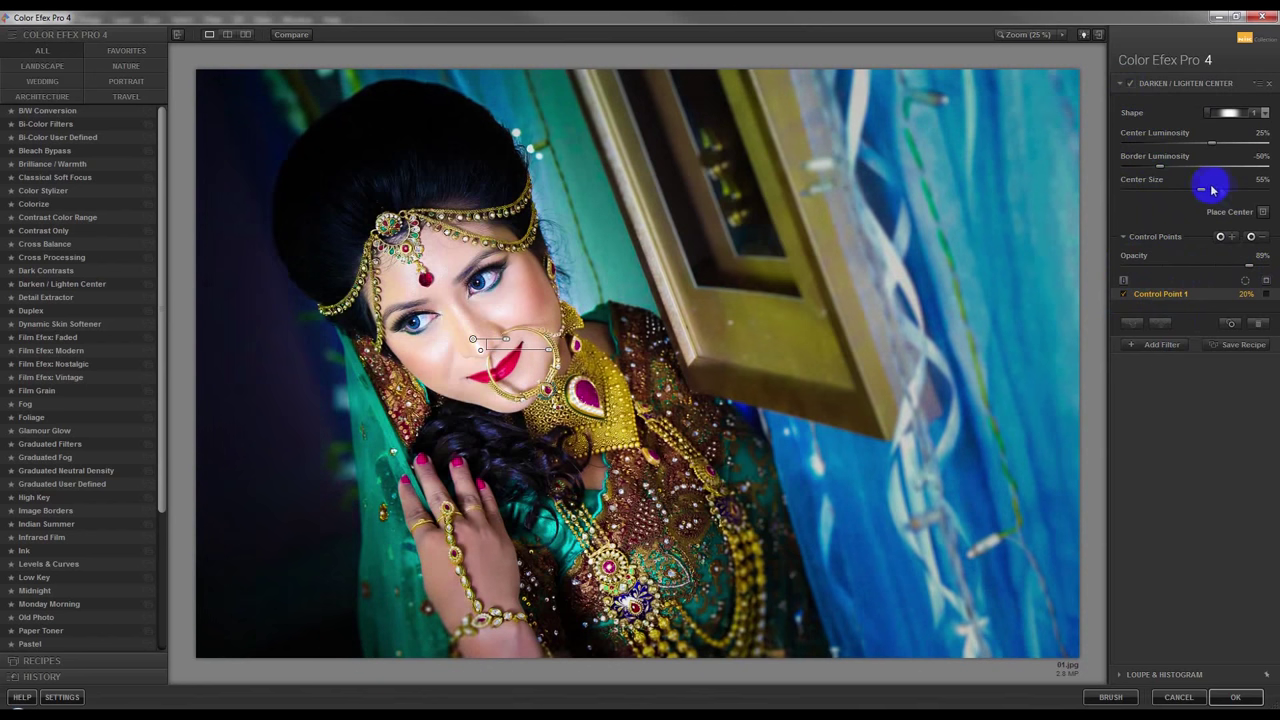
drag(1249, 266, 1277, 267)
click(480, 348)
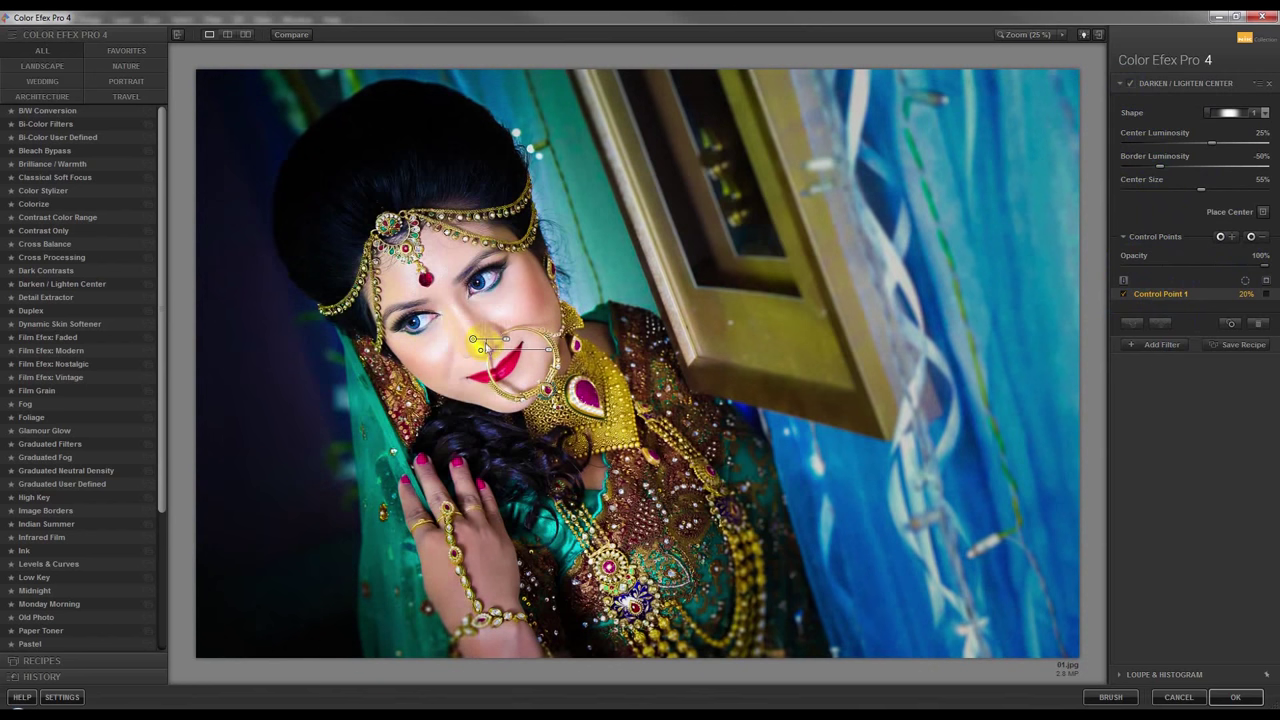
drag(480, 345, 465, 330)
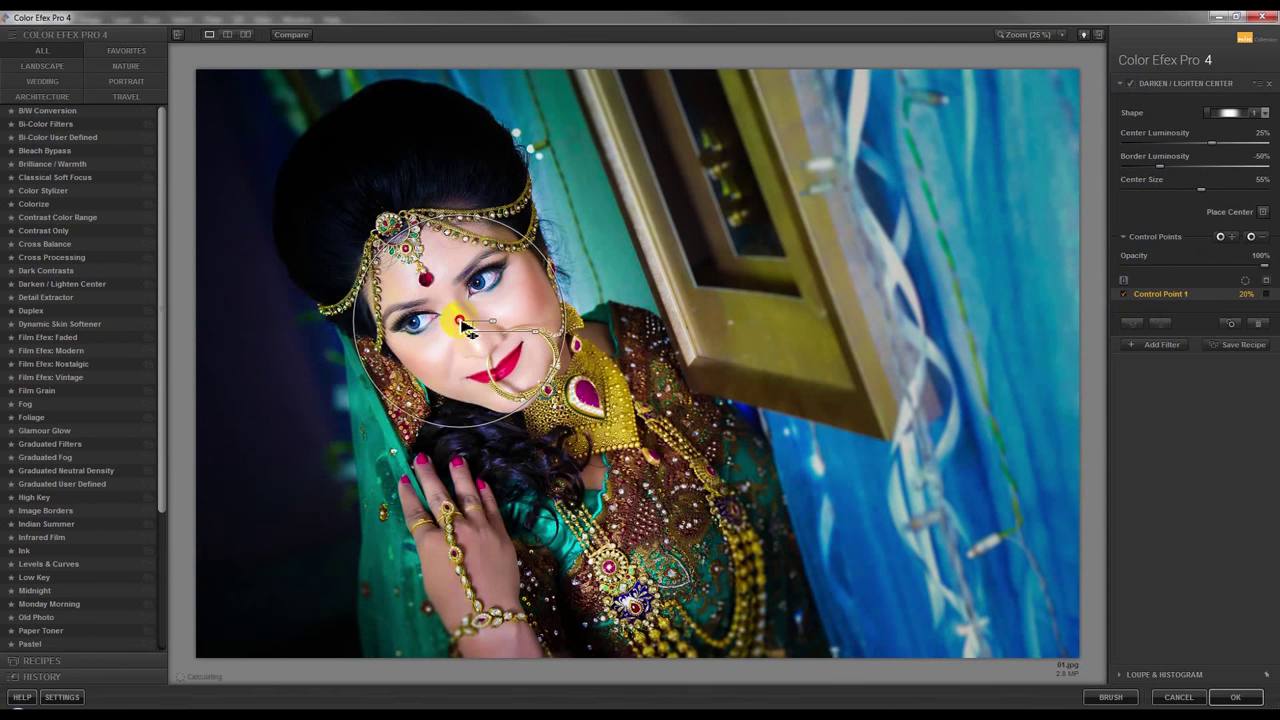
- Add another empty filter and drag the Ink filter into it
click(1162, 344)
click(100, 460)
drag(14, 551, 55, 557)
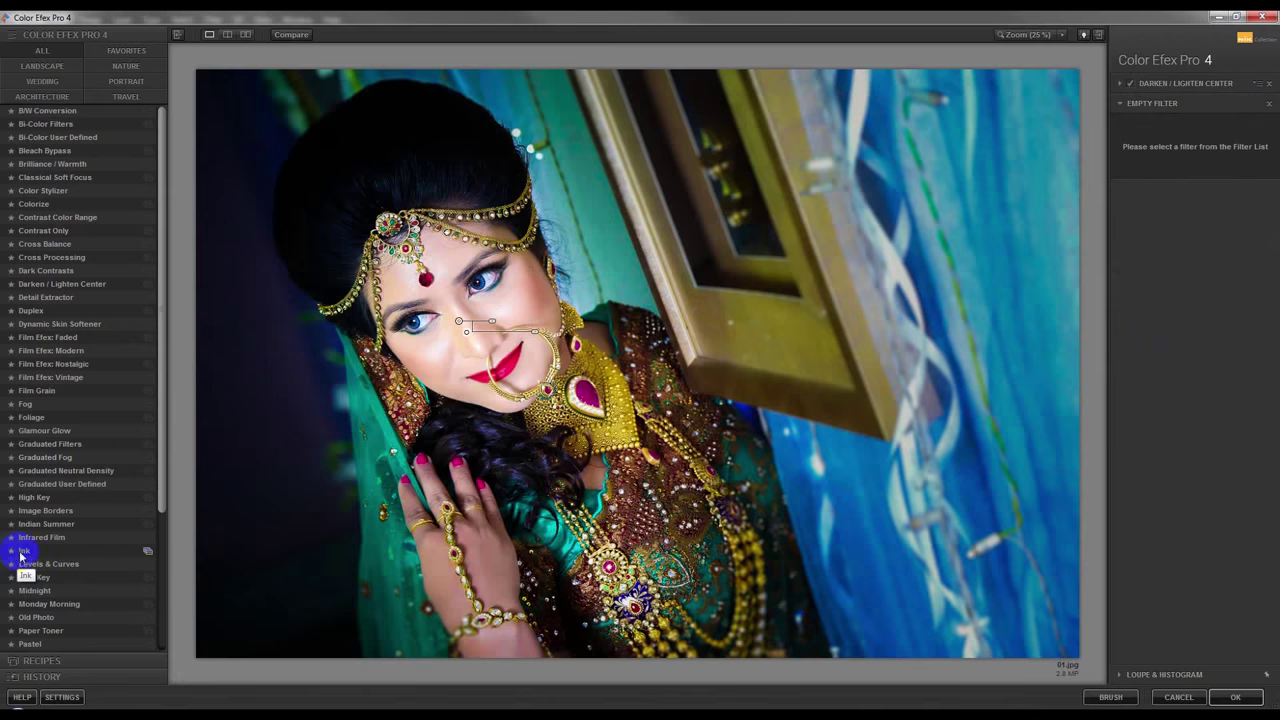
- Drop Ink after testing 10% strength, add Dynamic Skin Softener, and apply back to Photoshop
drag(1176, 158, 1139, 166)
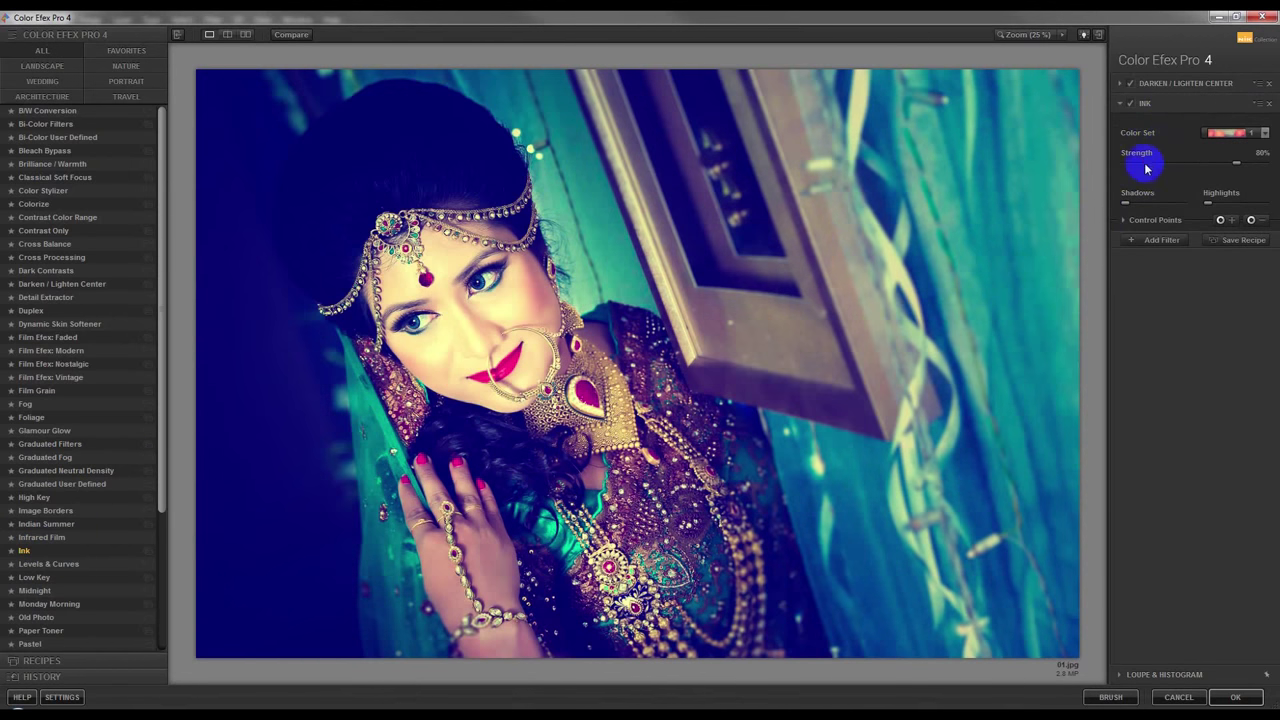
click(1266, 106)
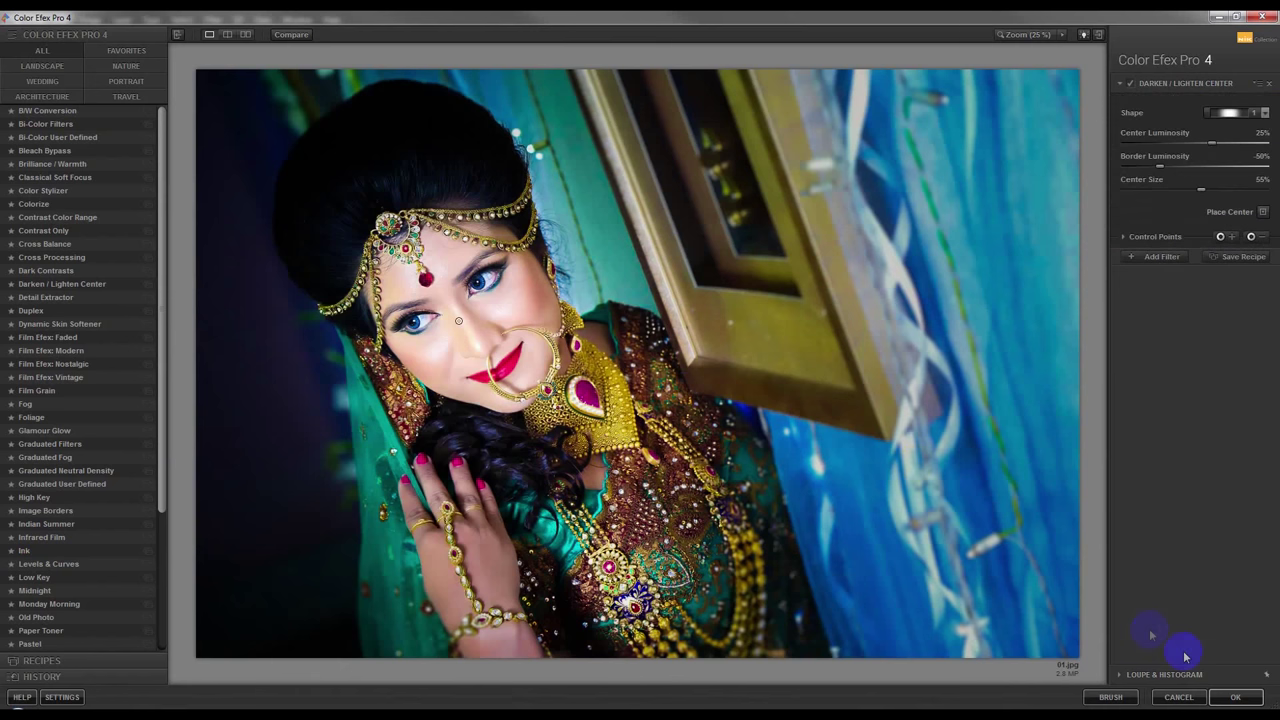
click(1236, 700)
click(1161, 257)
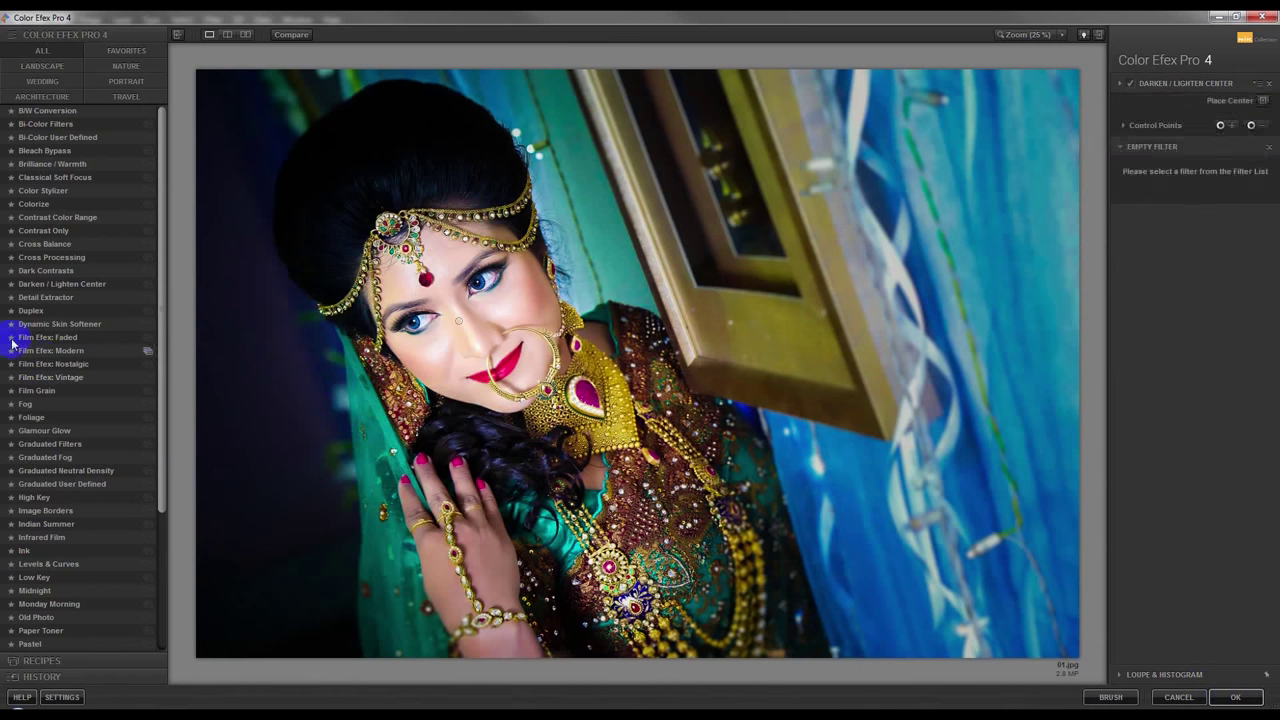
click(58, 325)
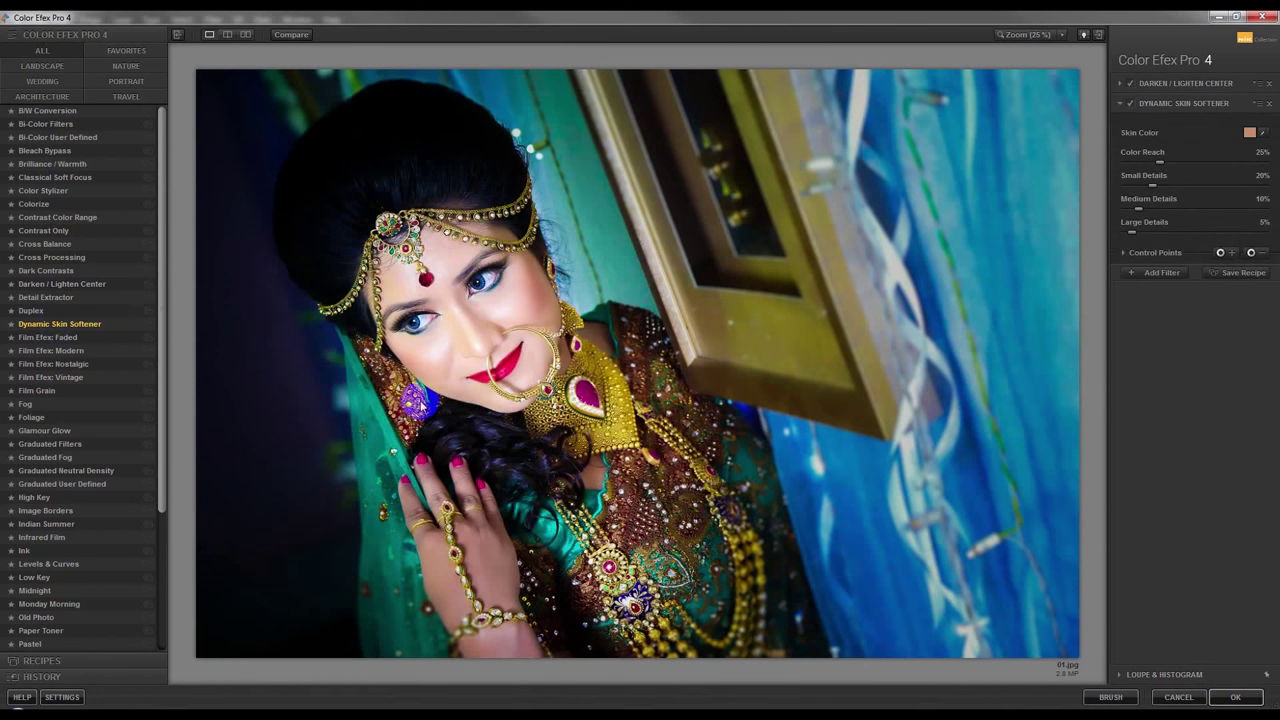
click(1236, 697)
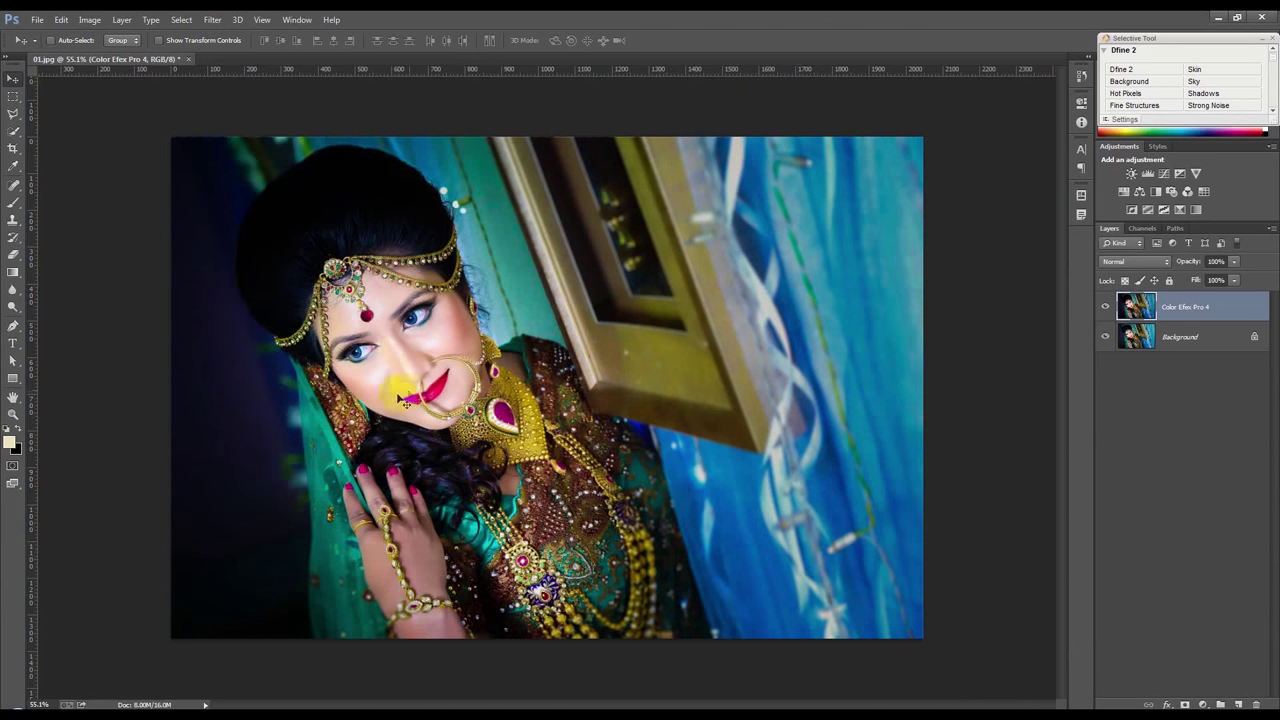
- Add a Selective Color layer on Reds with Black set to +29
scroll(403, 400, up, 2)
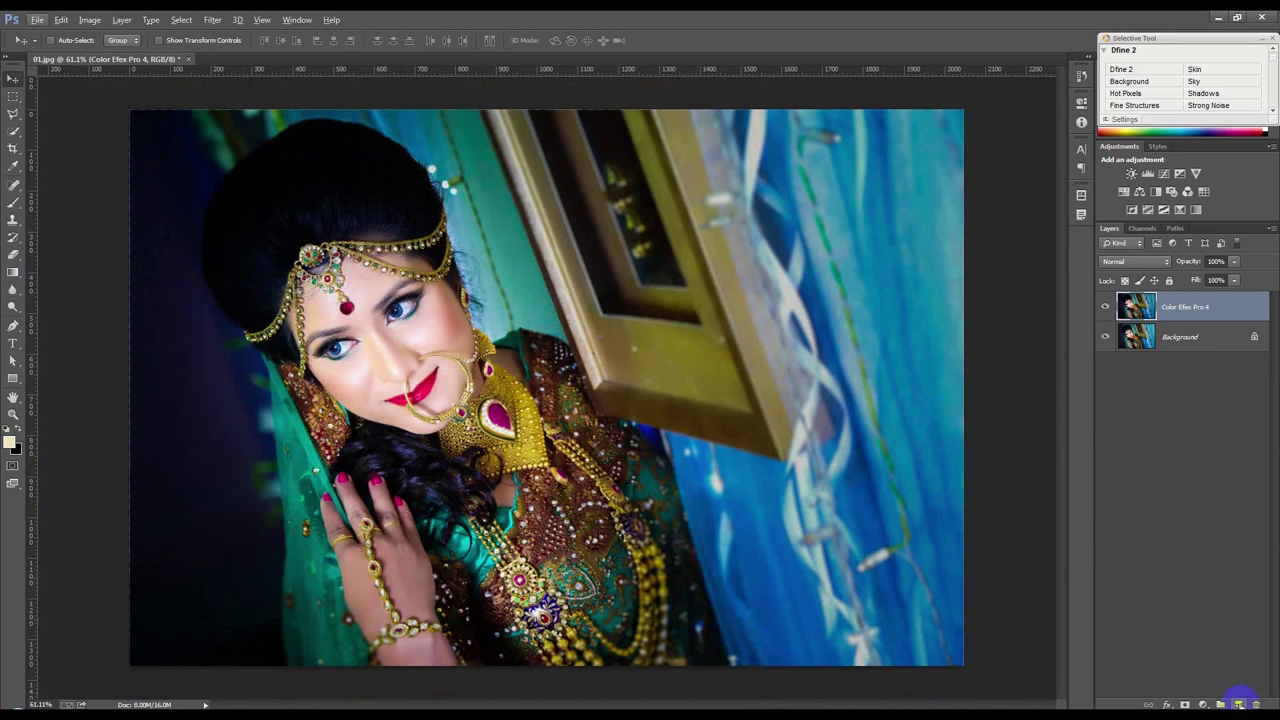
click(1203, 704)
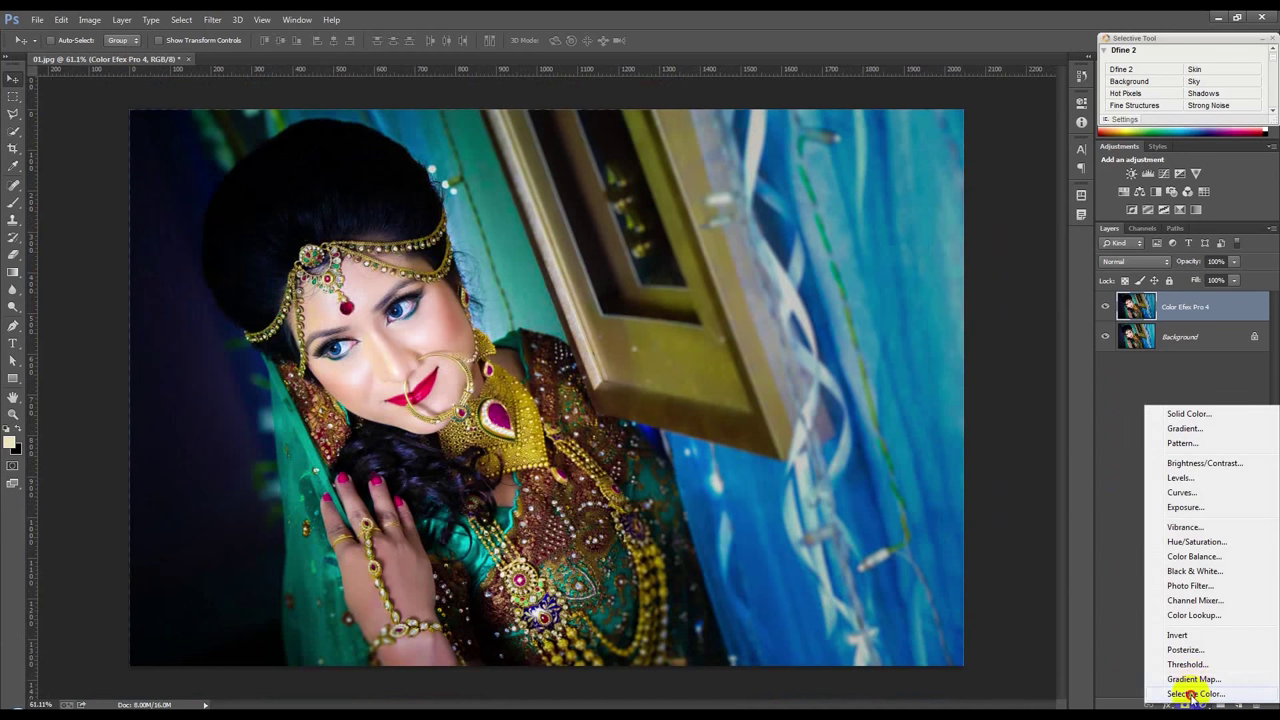
click(1195, 693)
click(942, 160)
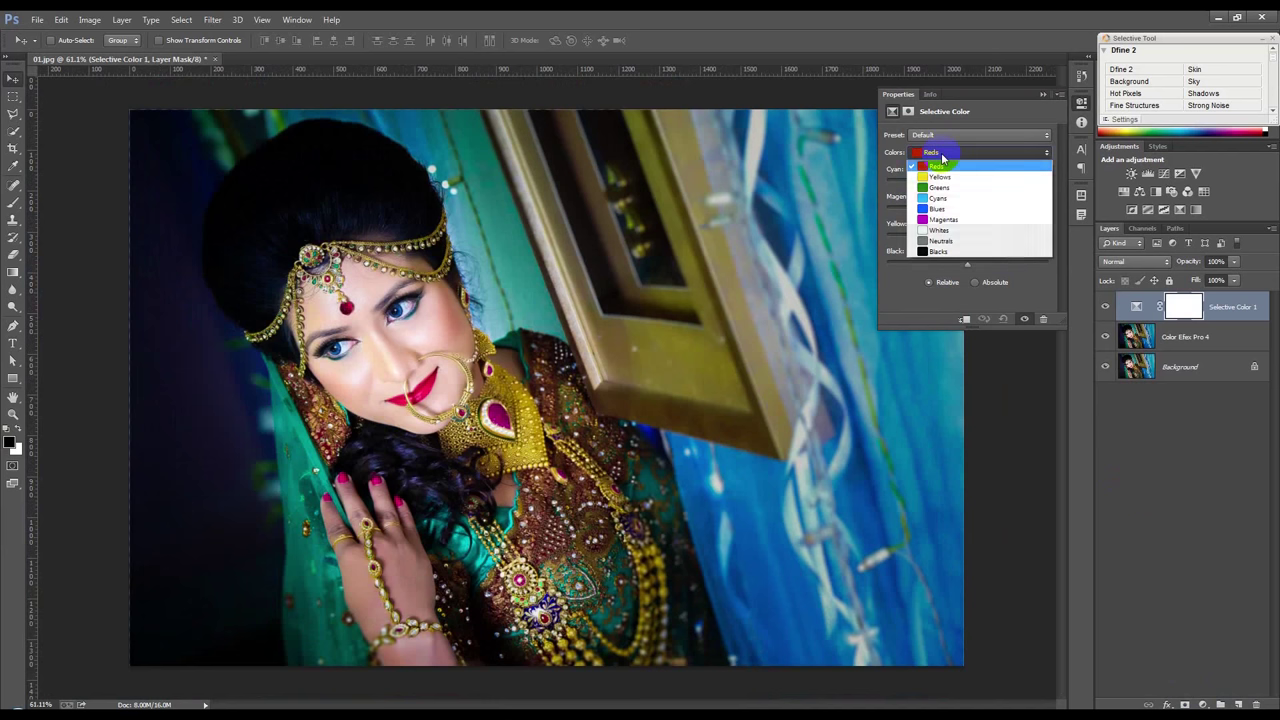
click(943, 168)
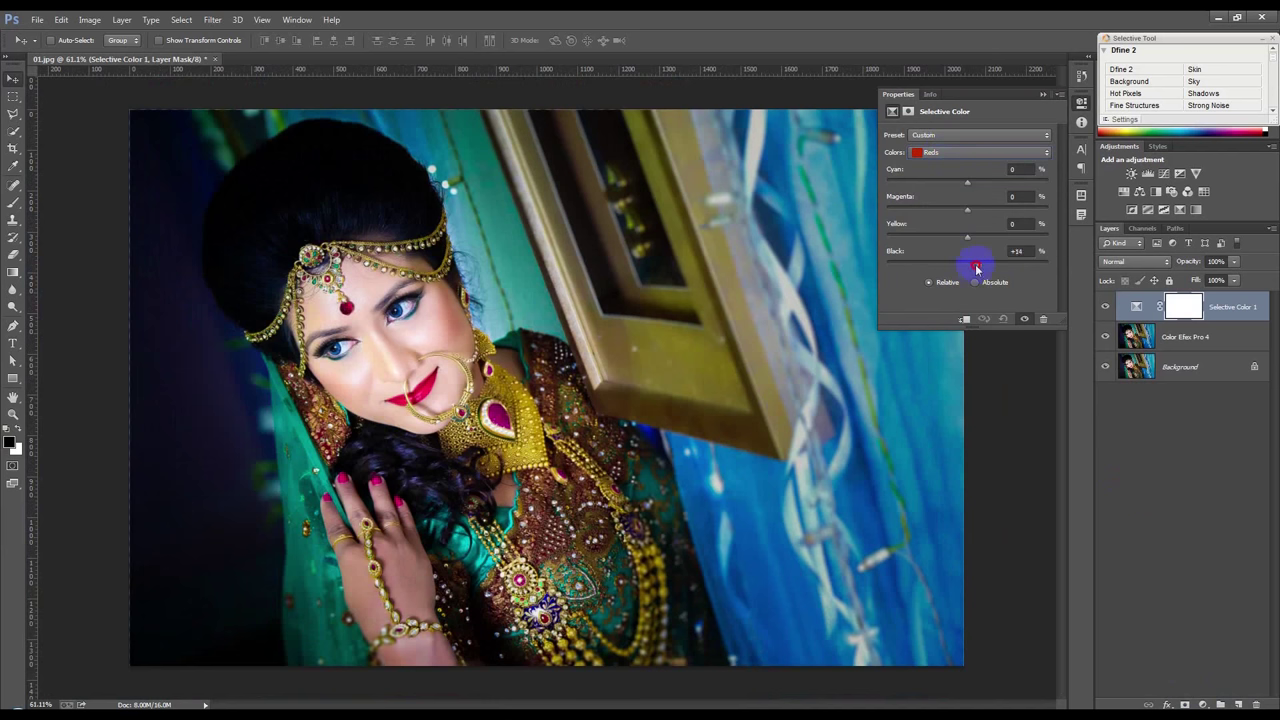
drag(954, 267, 997, 270)
drag(961, 270, 1002, 279)
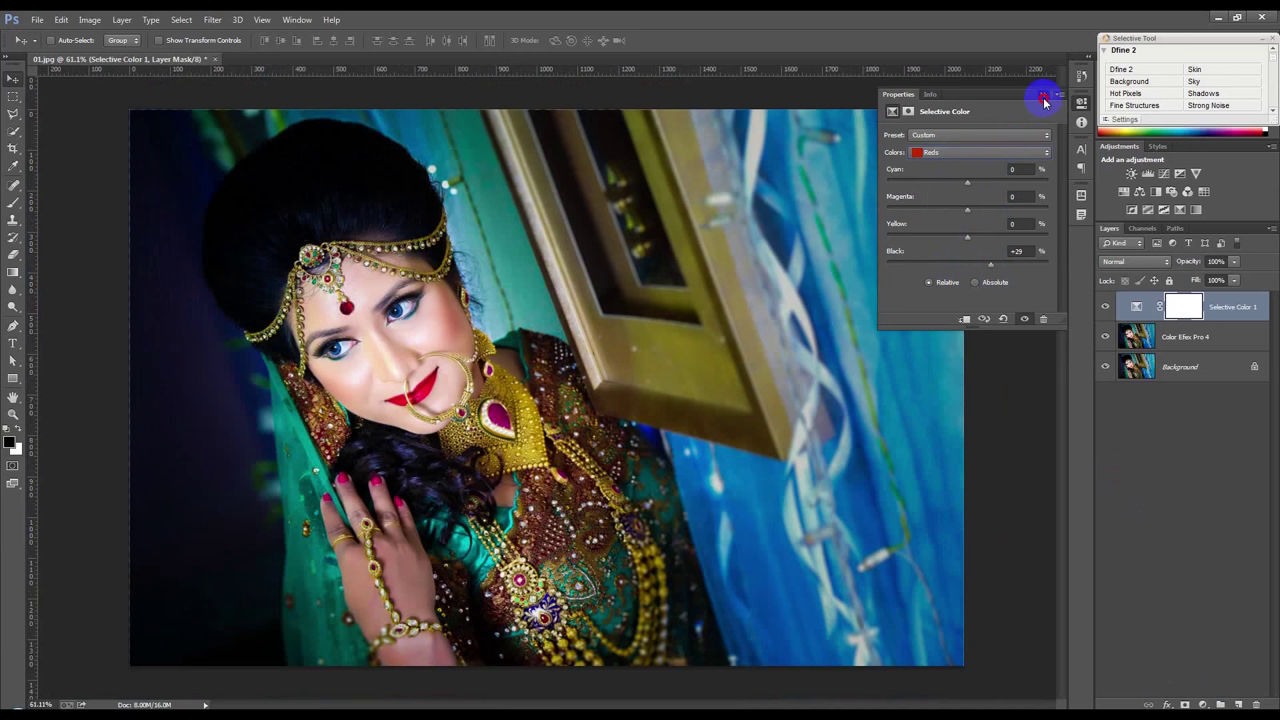
click(1043, 97)
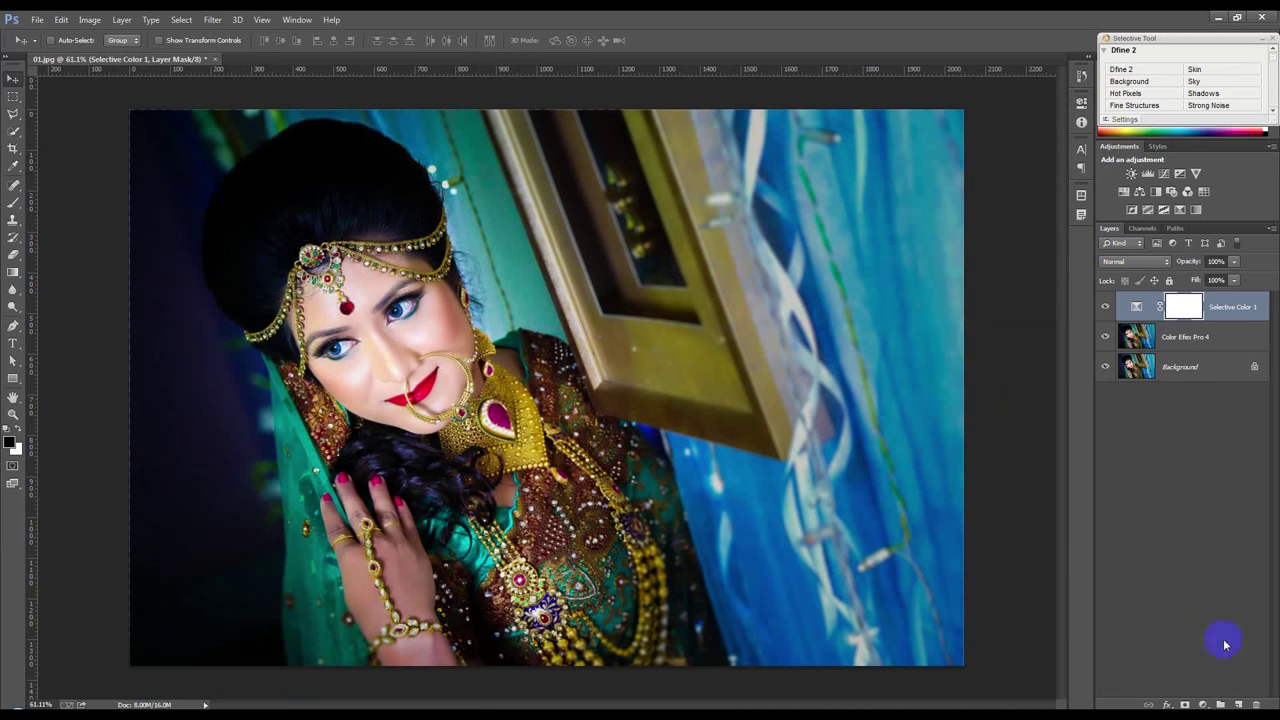
click(1204, 702)
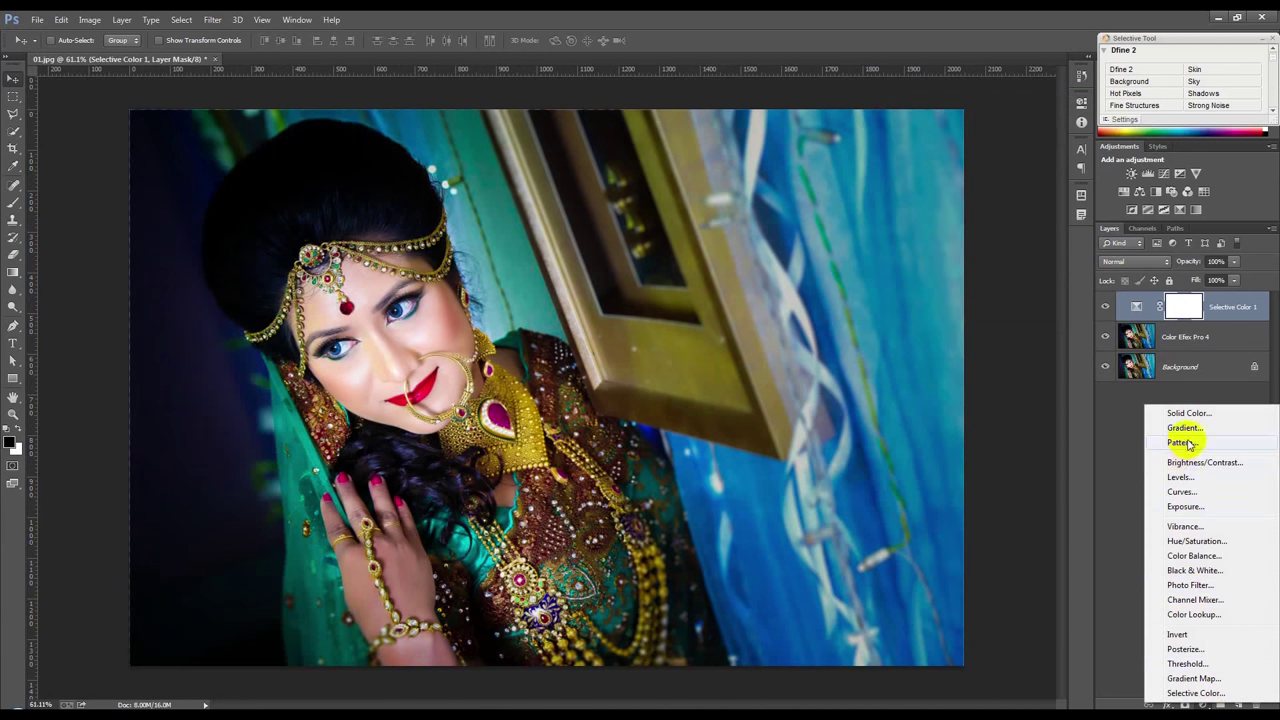
- Add a Curves layer, auto-adjust the Red curve and move its black point inward
click(1182, 491)
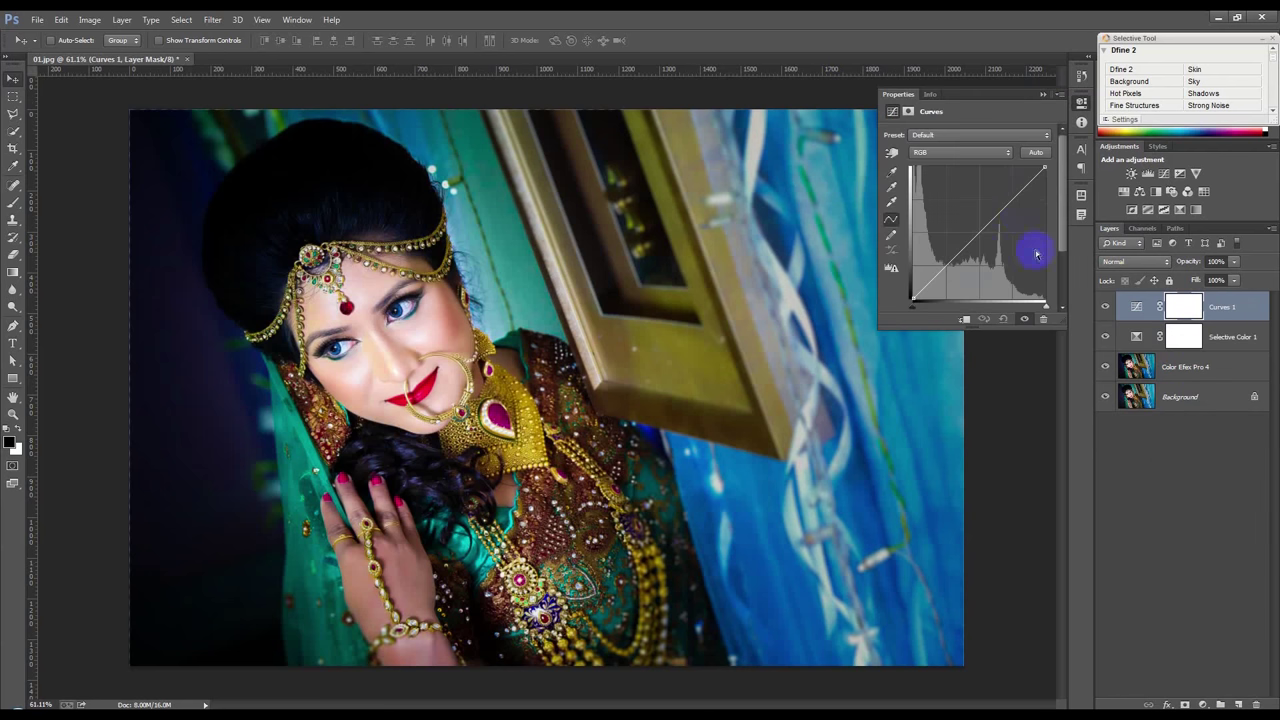
click(980, 152)
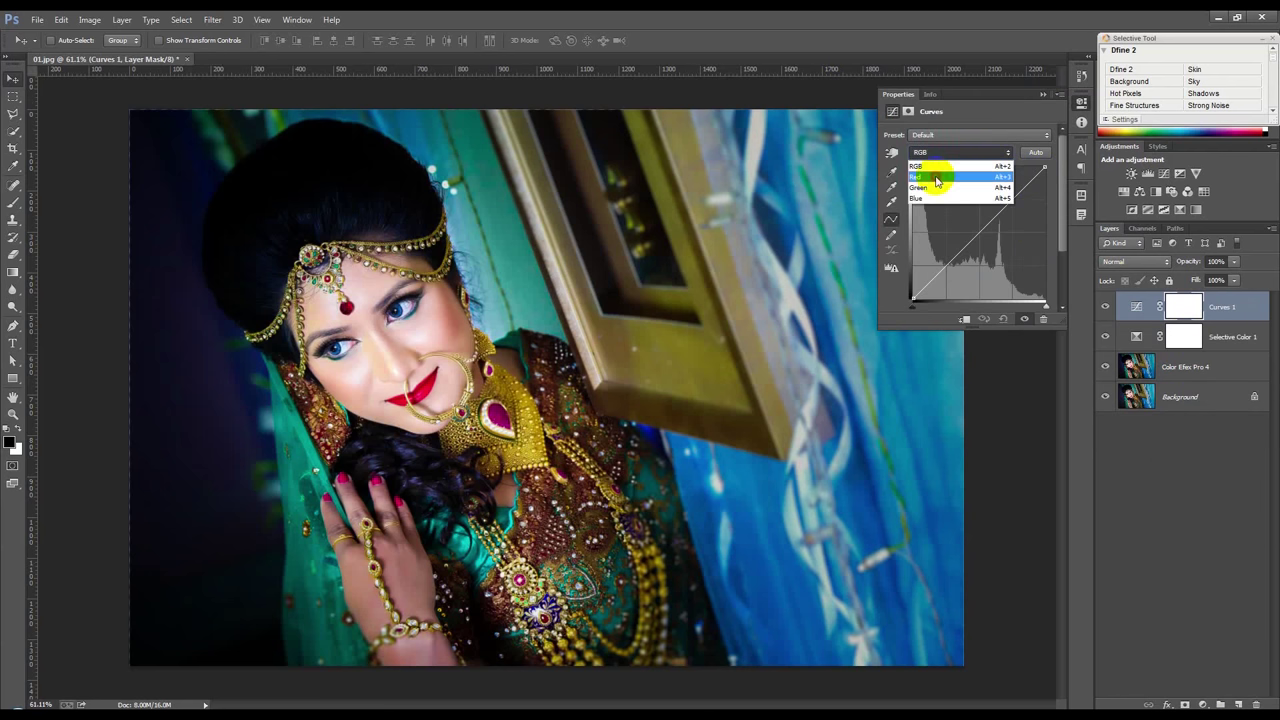
click(934, 168)
click(1037, 162)
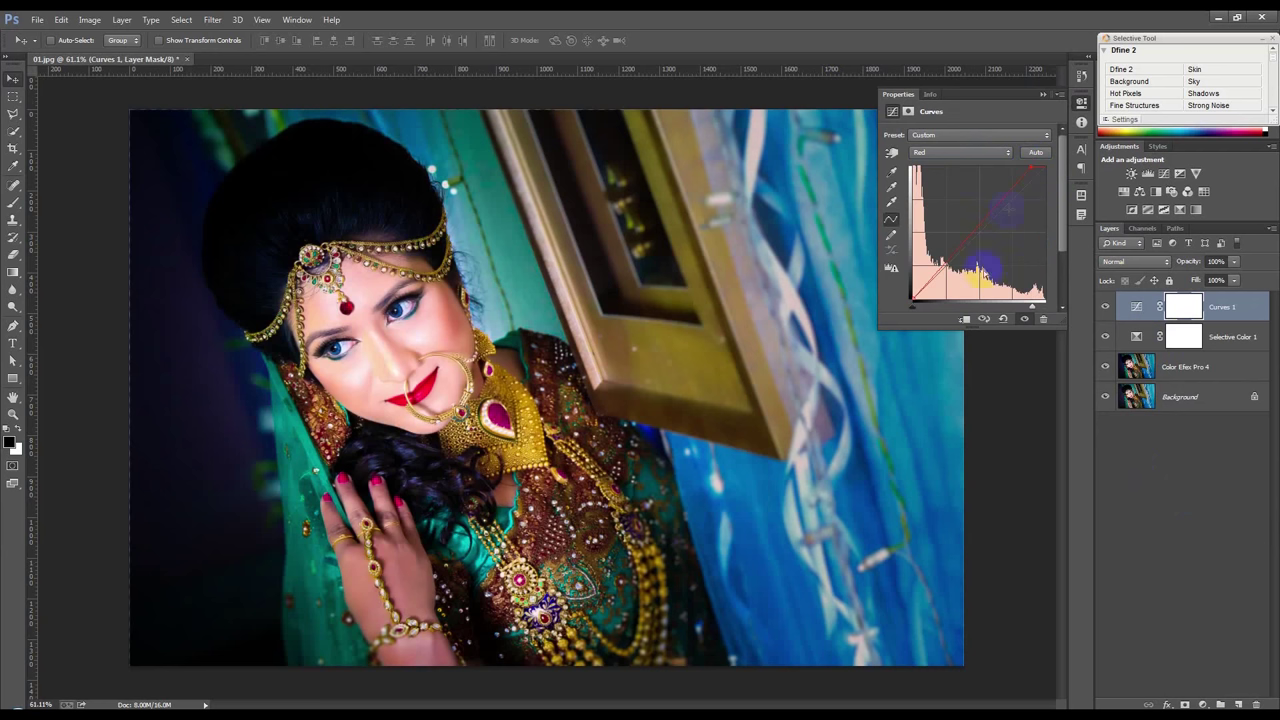
drag(913, 292, 928, 298)
- Auto-adjust the Green curve and shift its black point to darken
click(993, 154)
click(1002, 177)
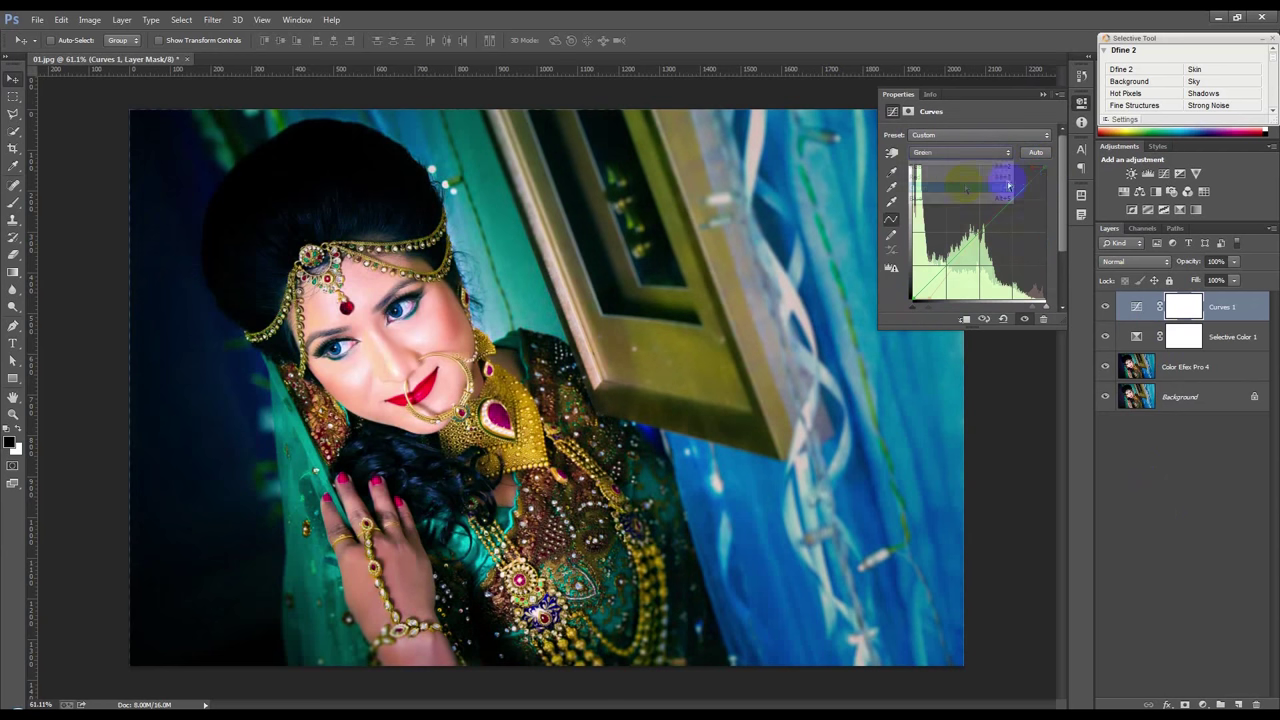
click(1035, 153)
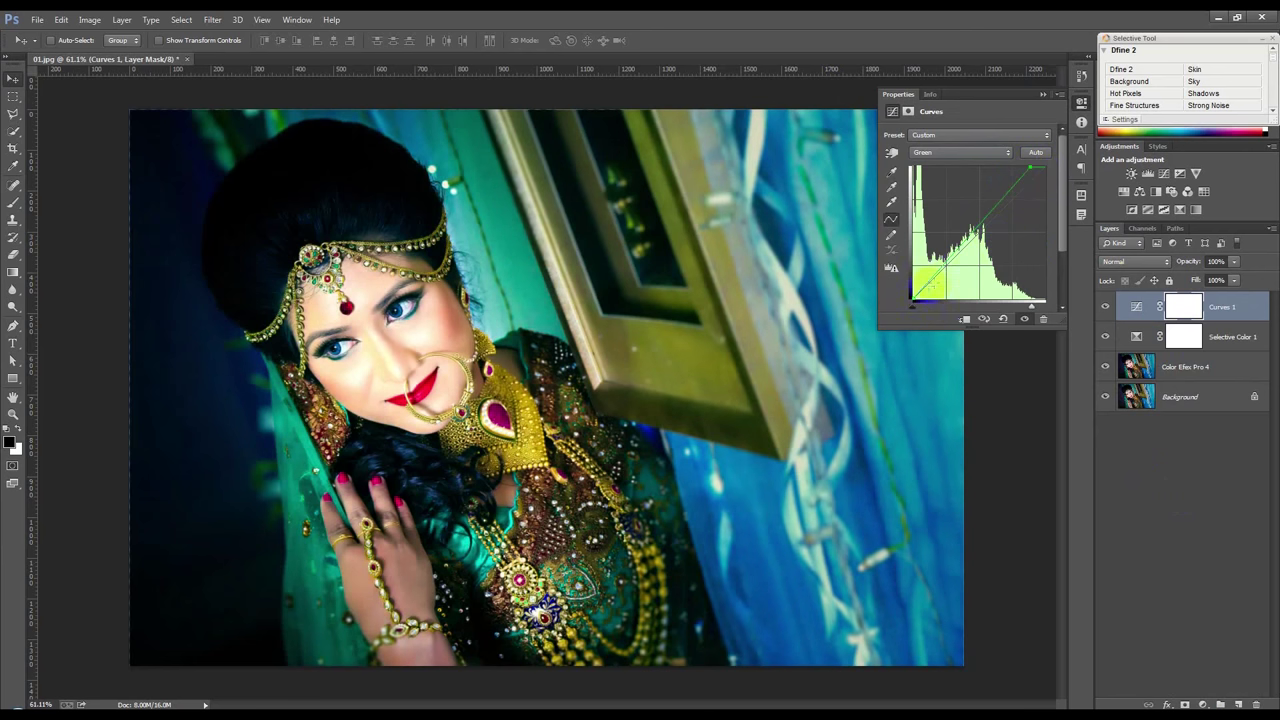
drag(915, 295, 924, 298)
- Pull in the Blue curve's white point and adjust its black point
click(1006, 152)
click(950, 199)
drag(1048, 170, 1045, 178)
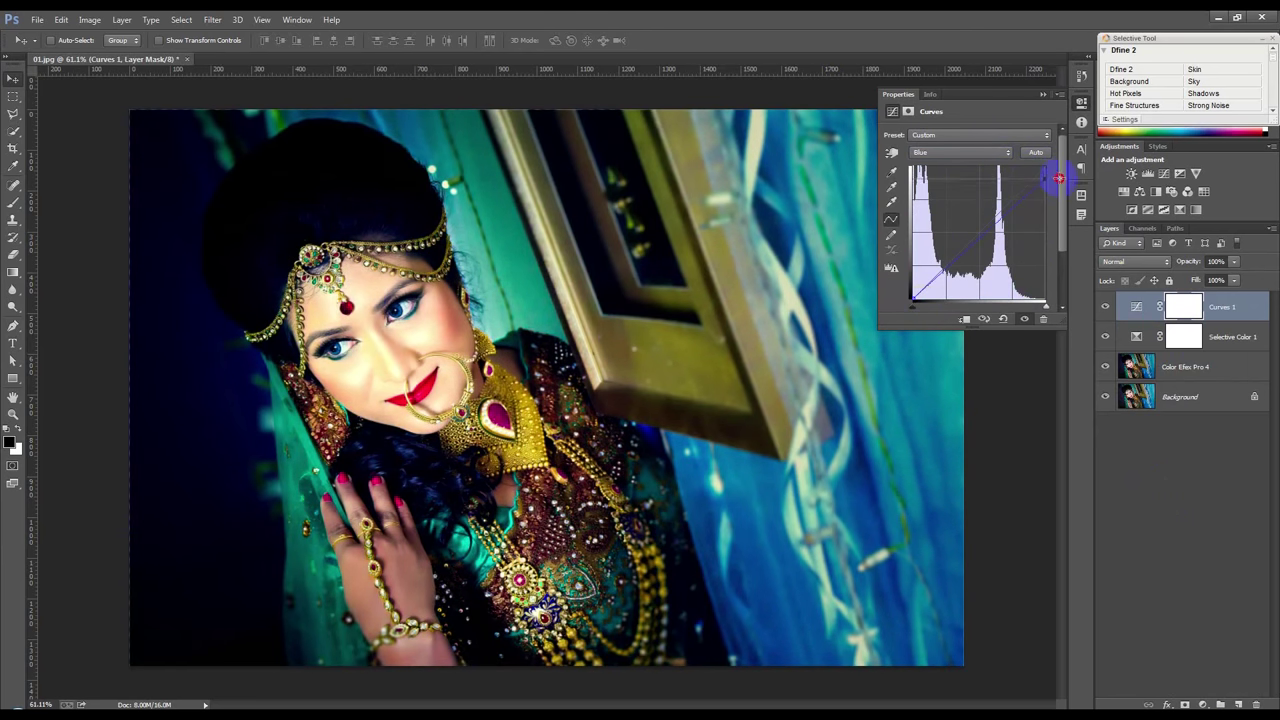
drag(902, 295, 894, 286)
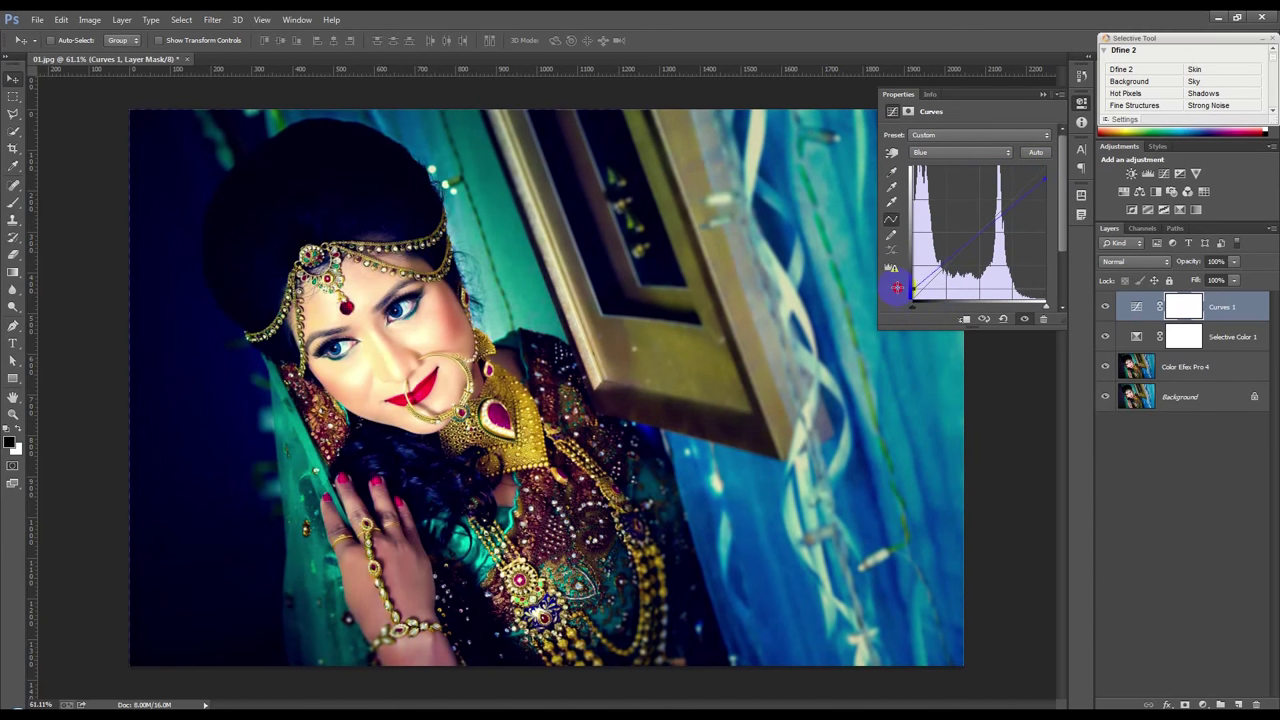
click(1043, 94)
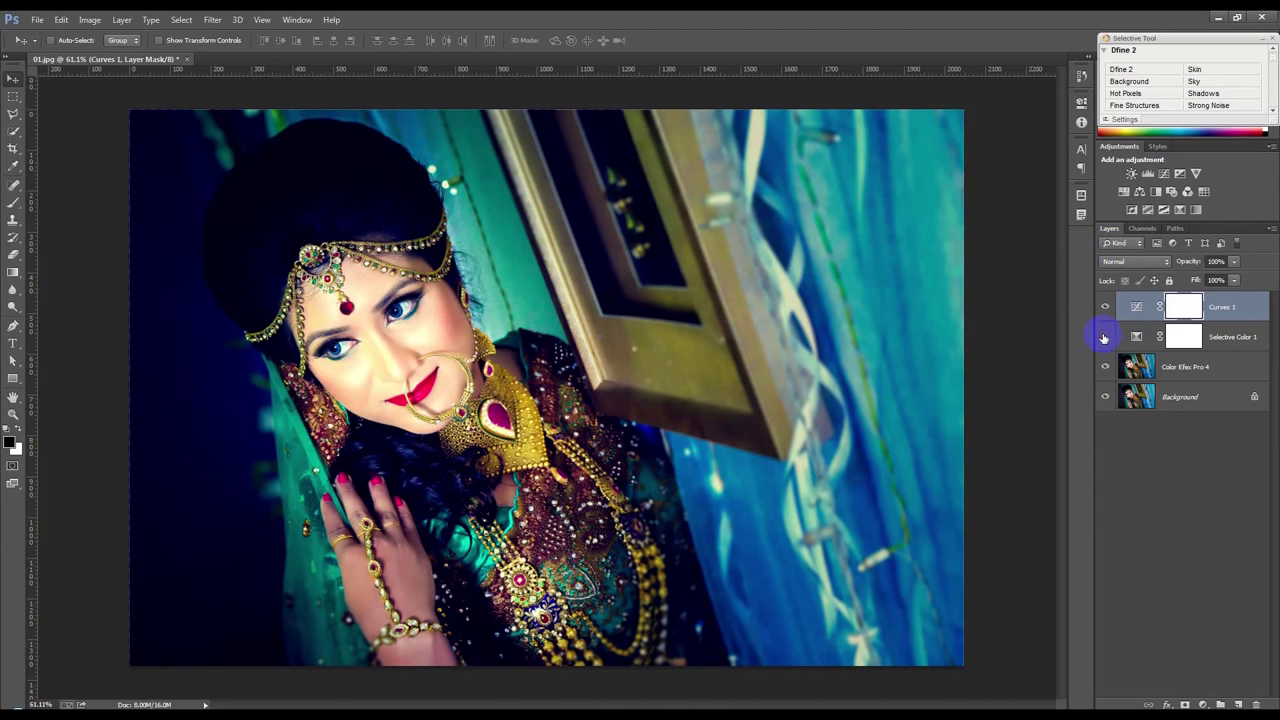
- Hide and delete the Selective Color 1 layer
click(1104, 337)
click(1135, 337)
key(Delete)
- Set Curves 1 opacity to 20% and stamp visible layers into Layer 1
click(1222, 307)
click(1172, 263)
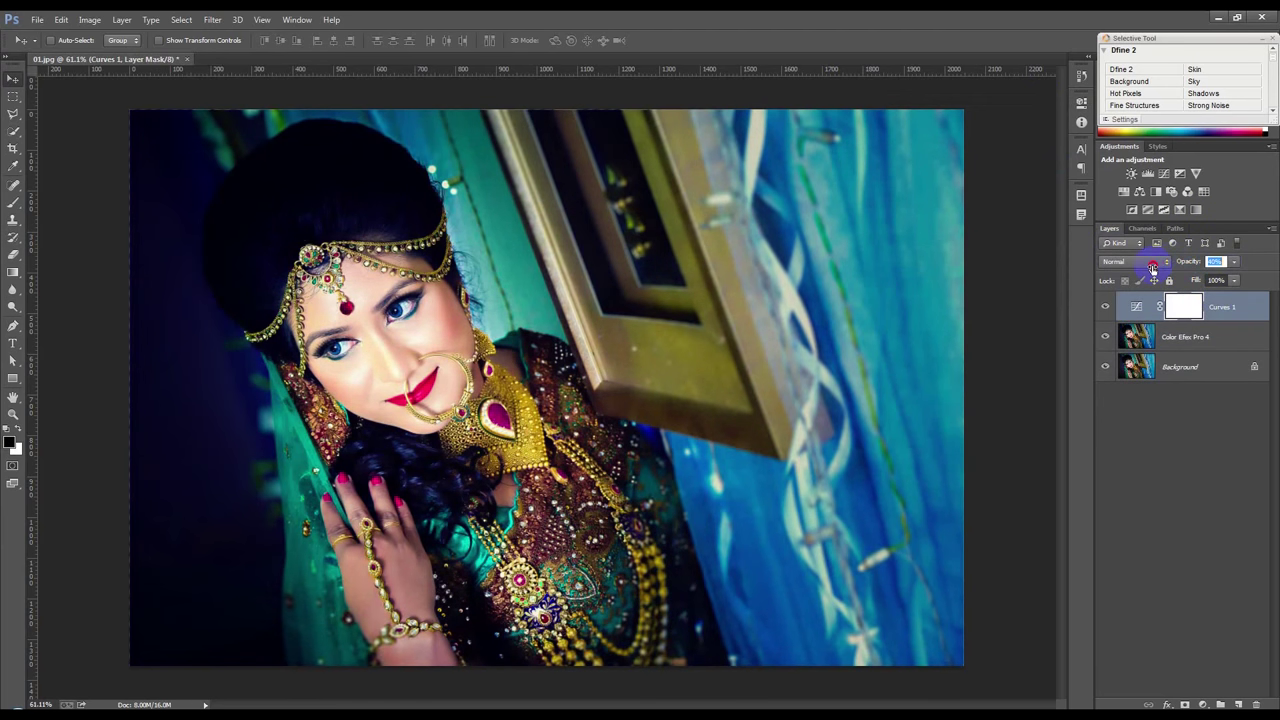
key(2)
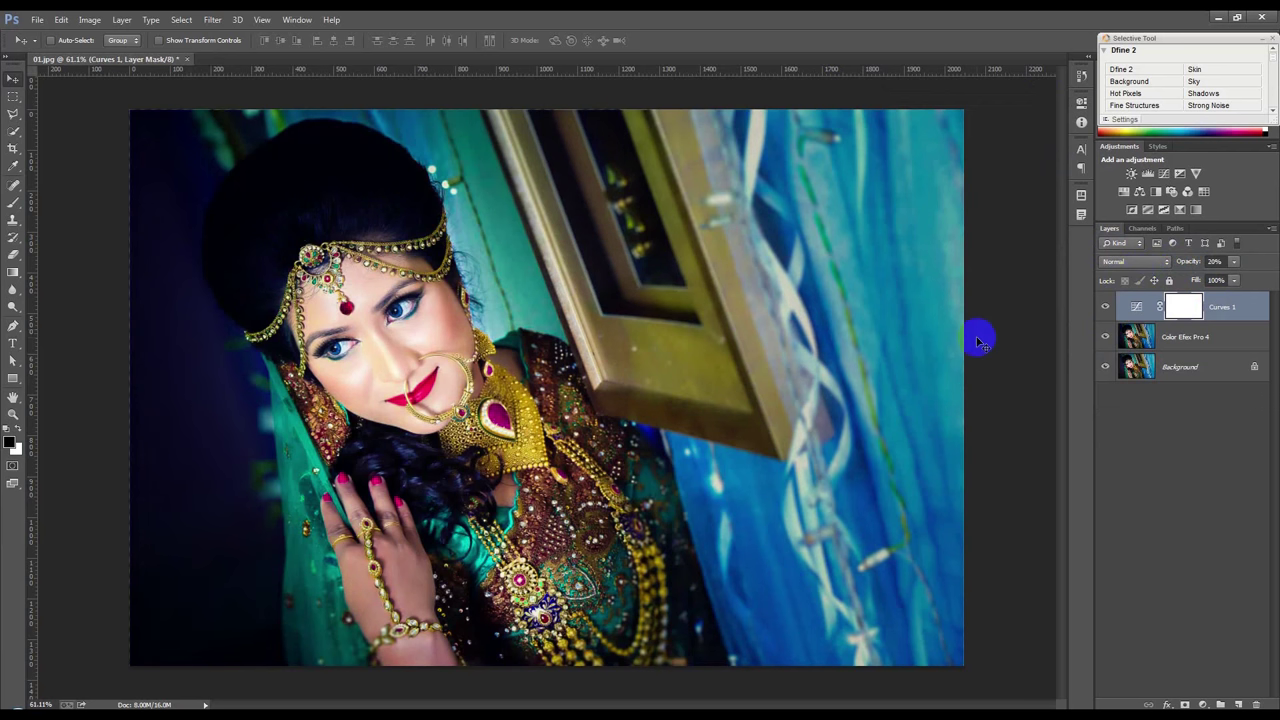
click(1215, 326)
key(ctrl+shift+alt+e)
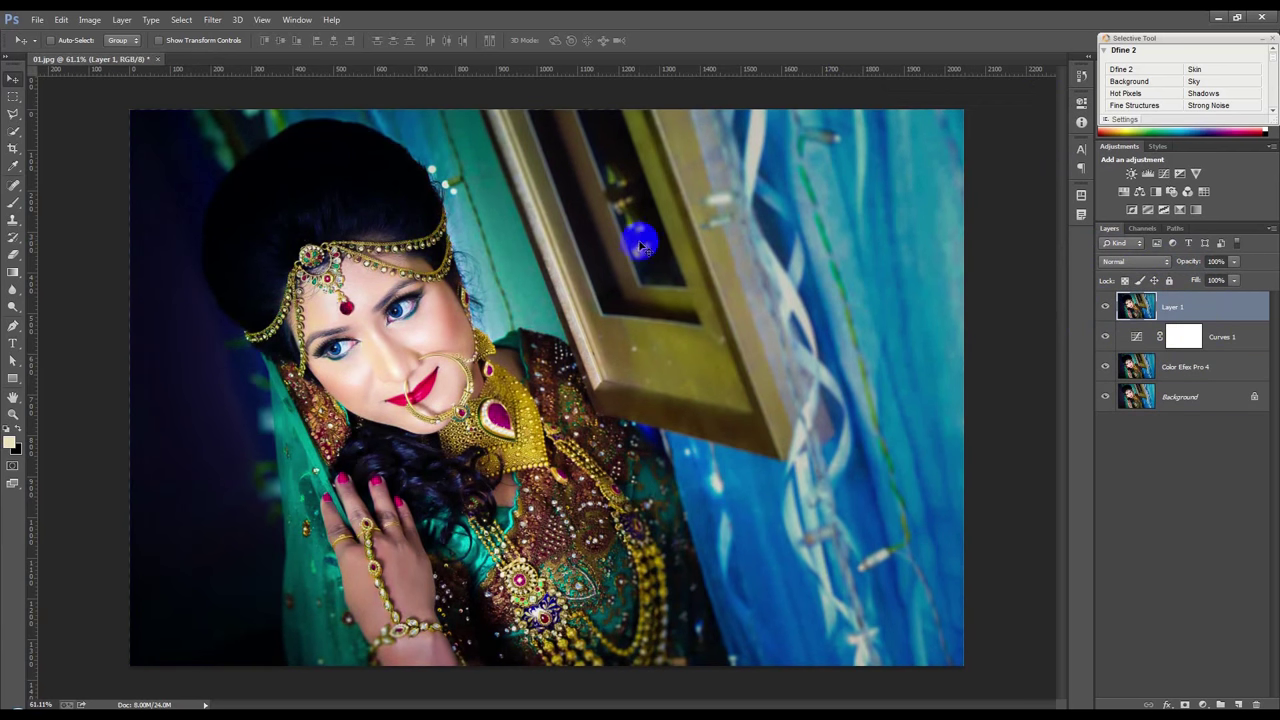
- Apply a Field Blur across the whole merged Layer 1
click(214, 22)
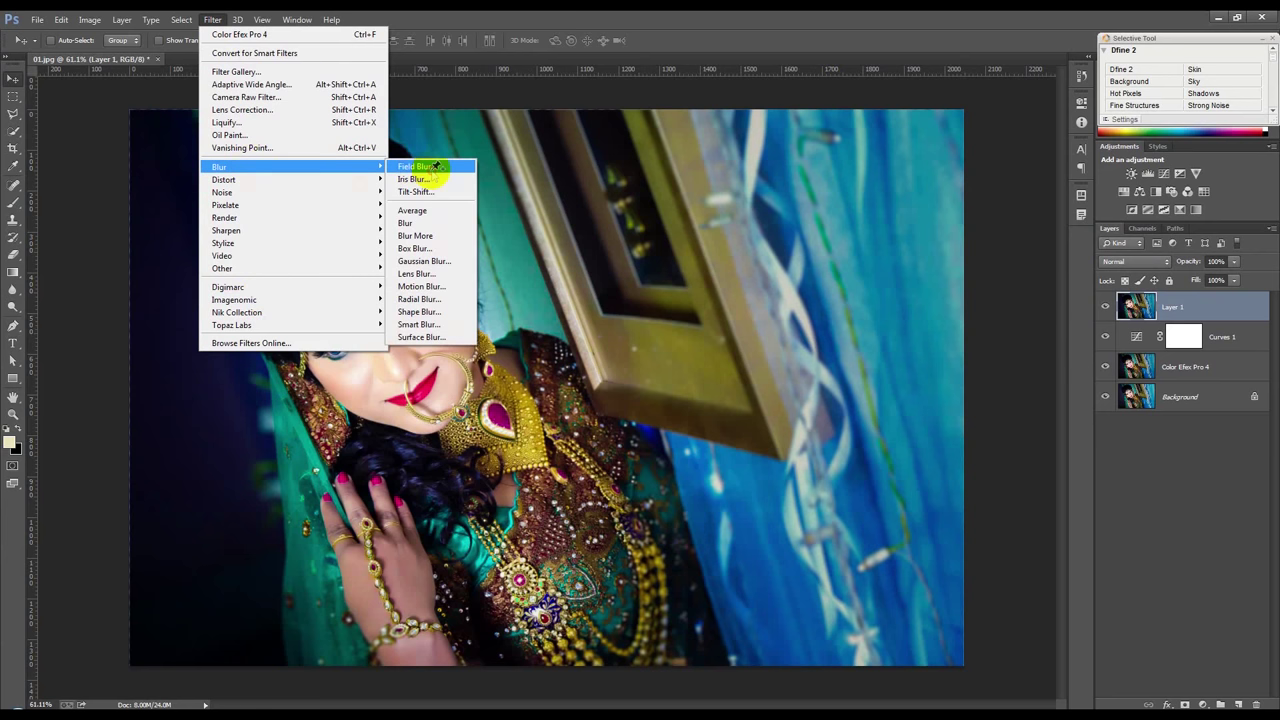
mouse_move(219, 166)
click(432, 168)
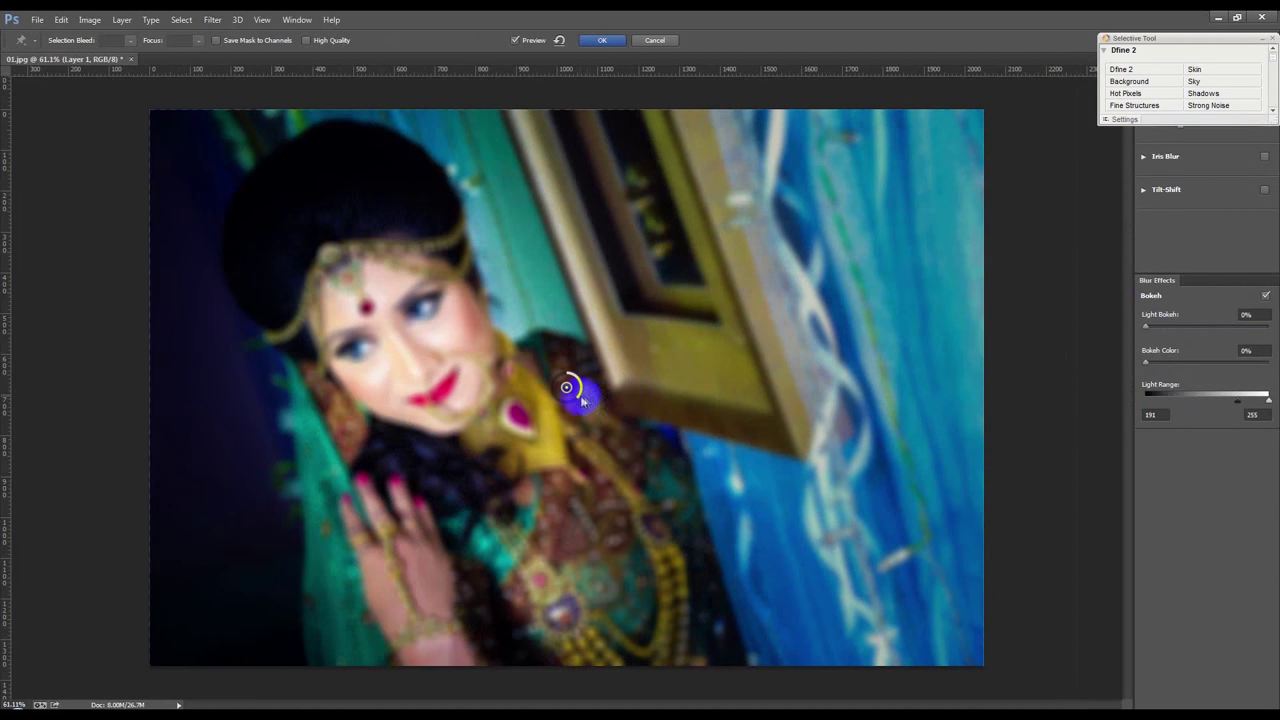
click(602, 40)
- Give Layer 1 a white layer mask, inverting it twice to keep the blur visible
click(1188, 318)
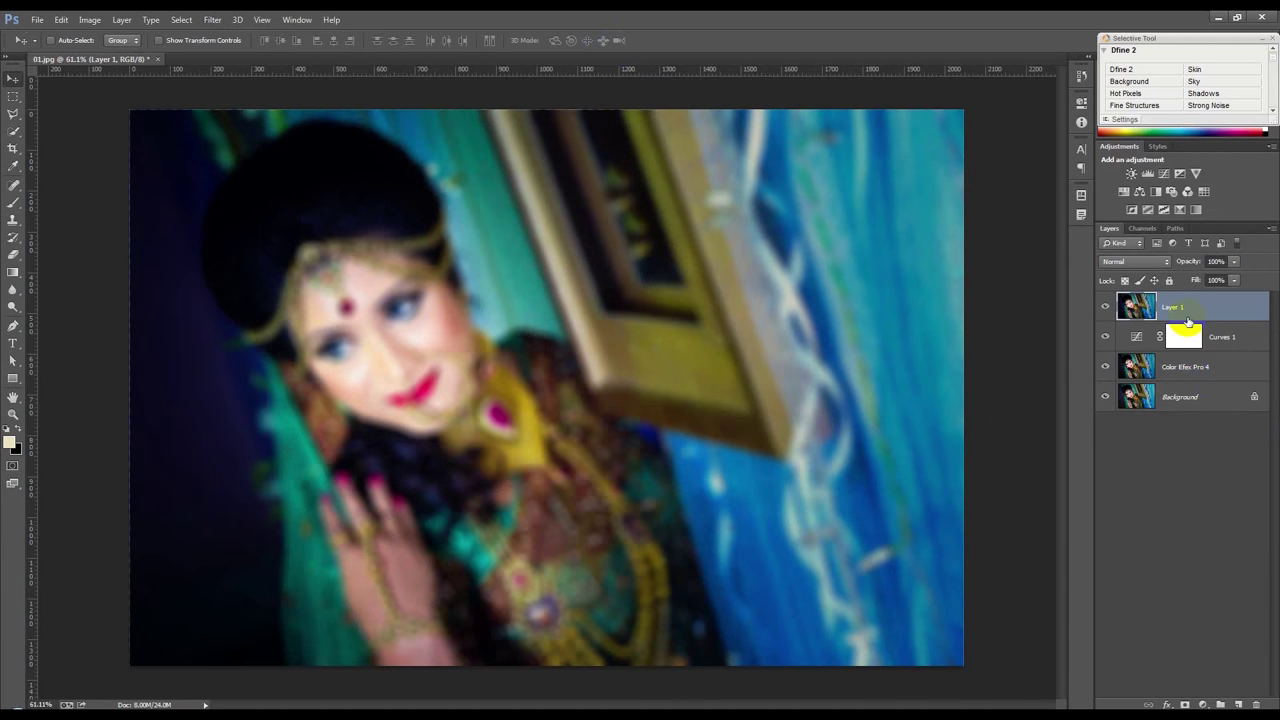
click(1186, 704)
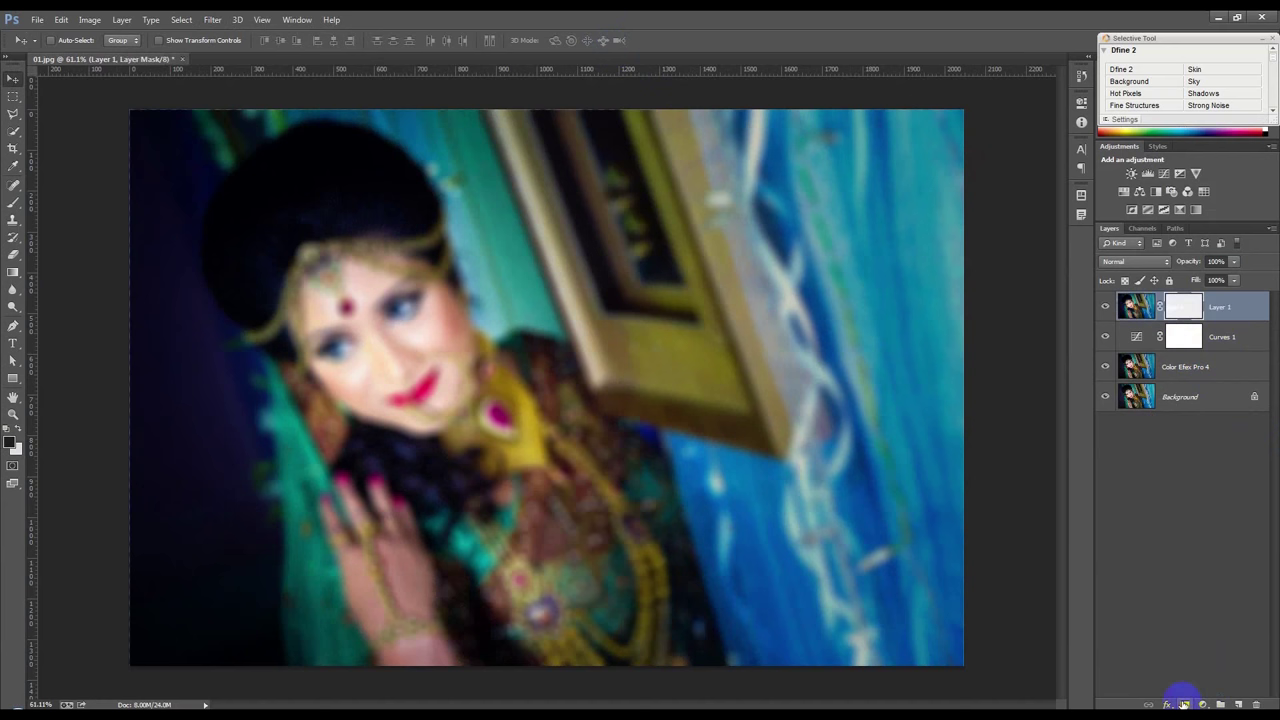
key(ctrl+i)
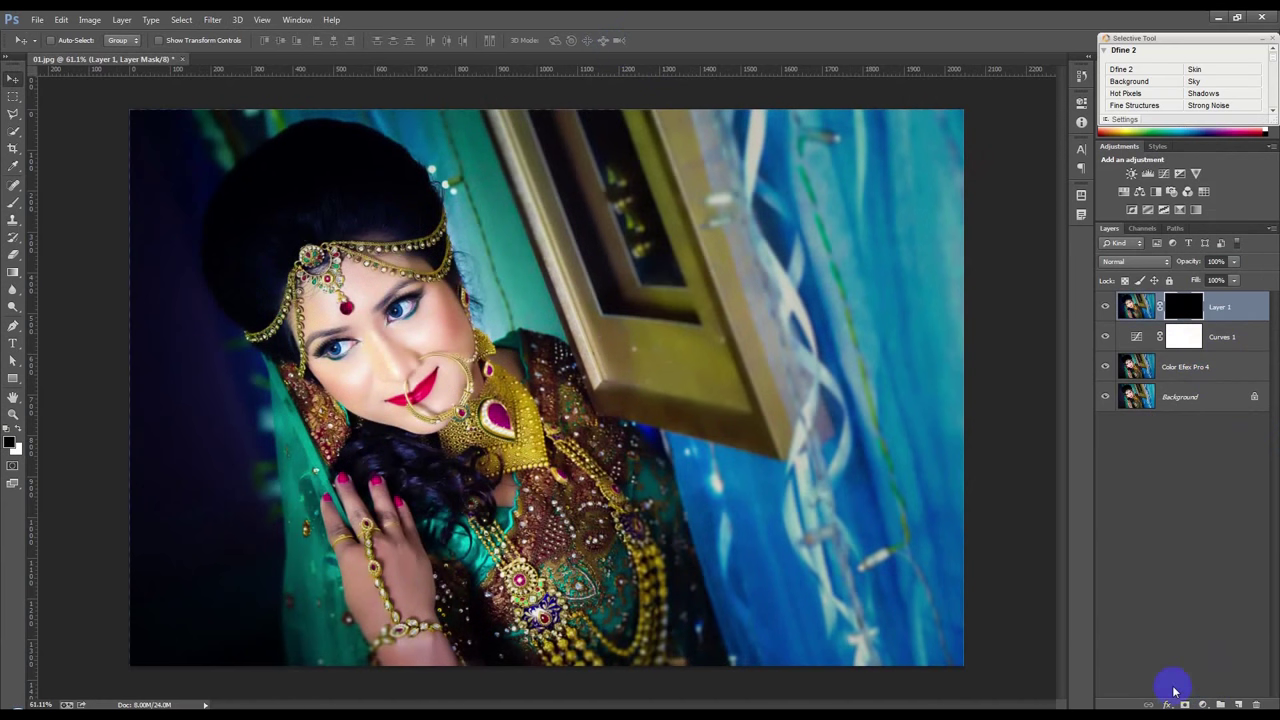
key(ctrl+i)
click(13, 203)
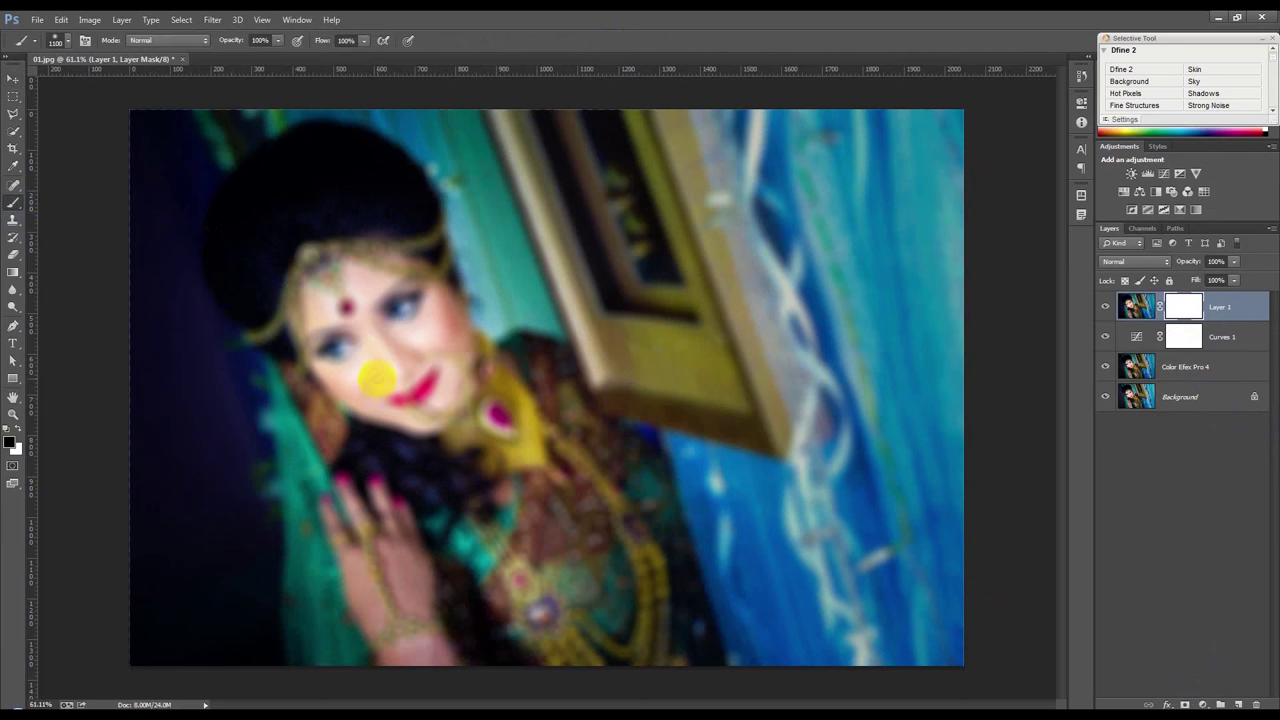
- Paint the blur off the bride's face, chest and hands, then try Divide blending
drag(377, 378, 530, 580)
mouse_move(505, 497)
mouse_down()
mouse_move(414, 514)
mouse_move(445, 503)
mouse_move(400, 300)
mouse_up()
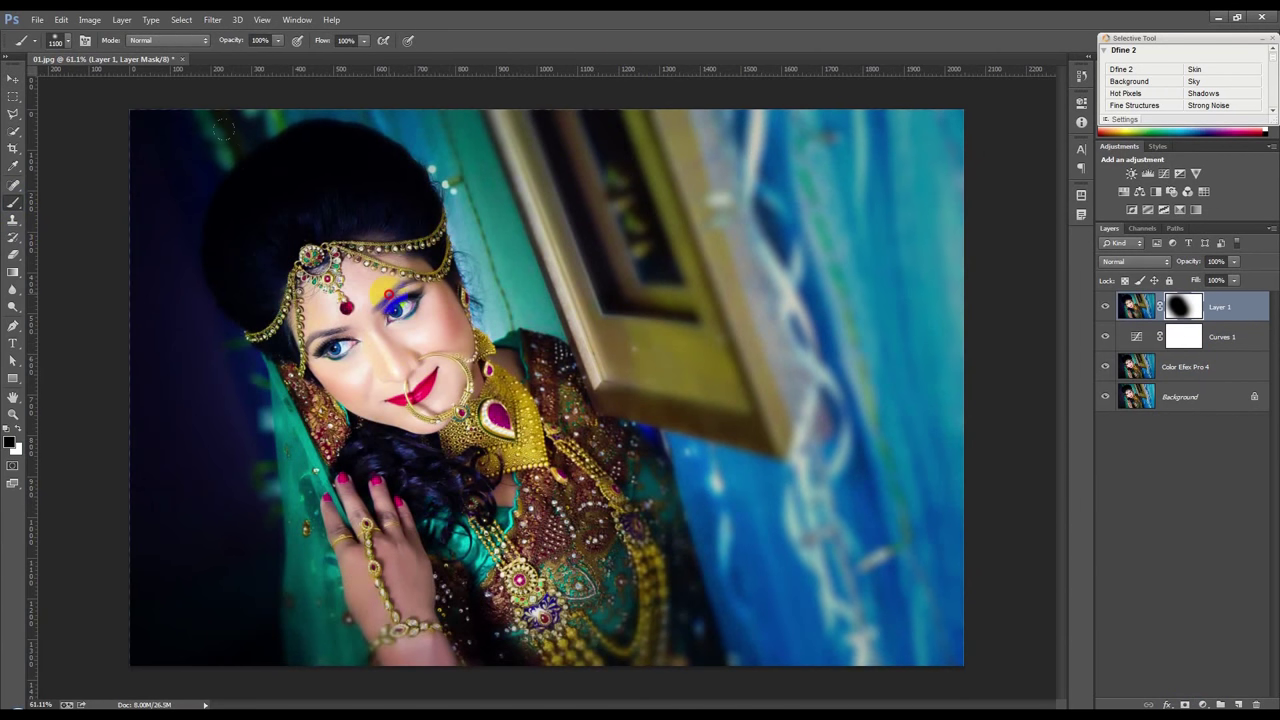
drag(1129, 265, 1126, 385)
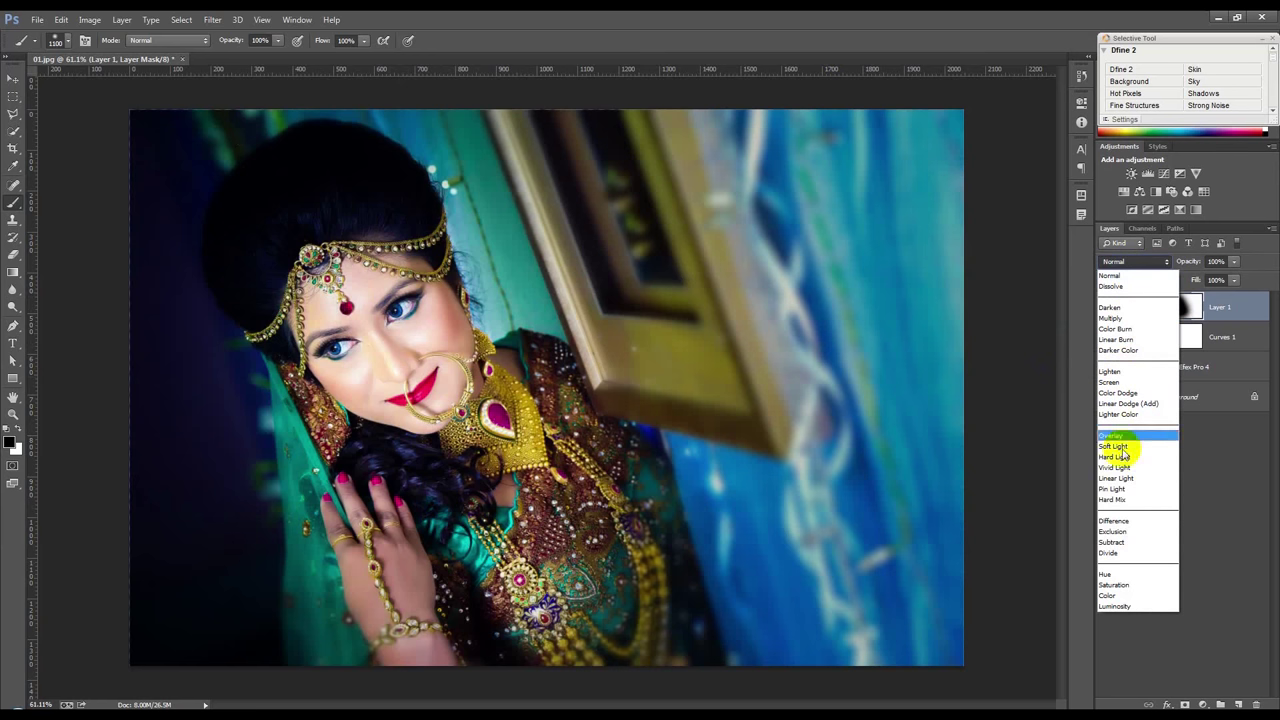
drag(1126, 385, 1120, 553)
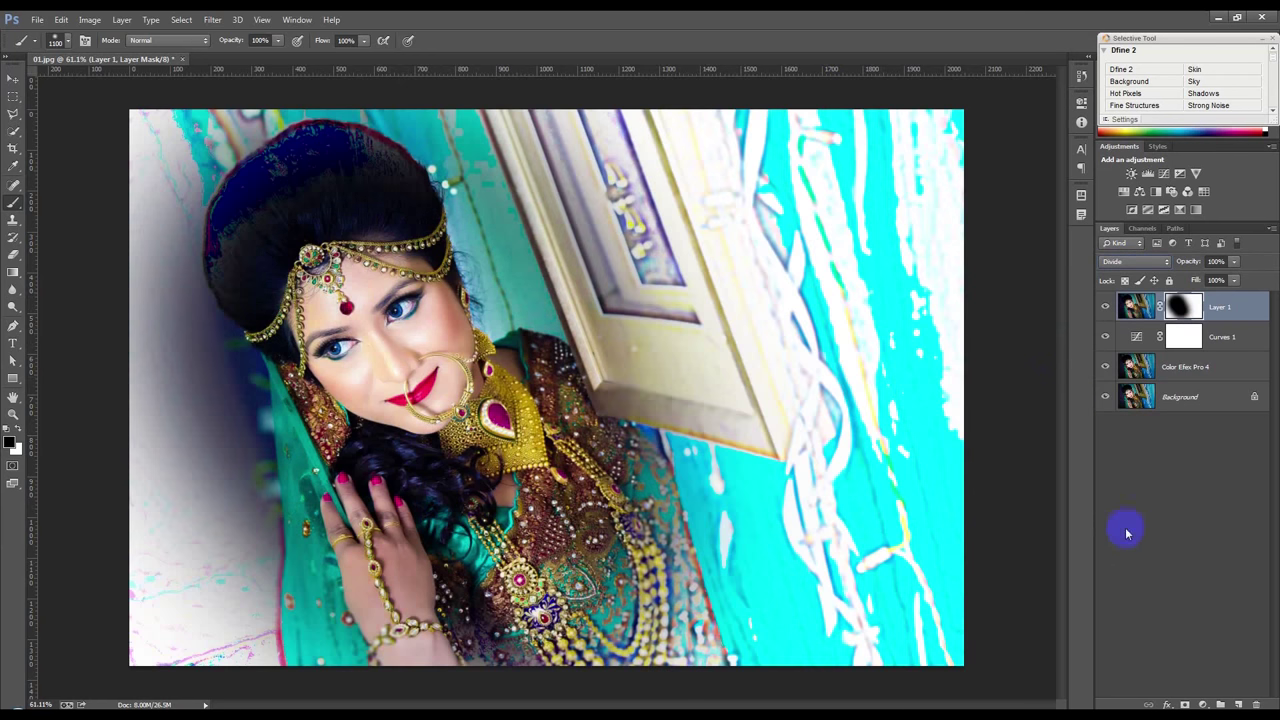
- Cycle Layer 1's blend modes from Darken to Screen, toggling visibility to compare
scroll(1138, 264, down, 1)
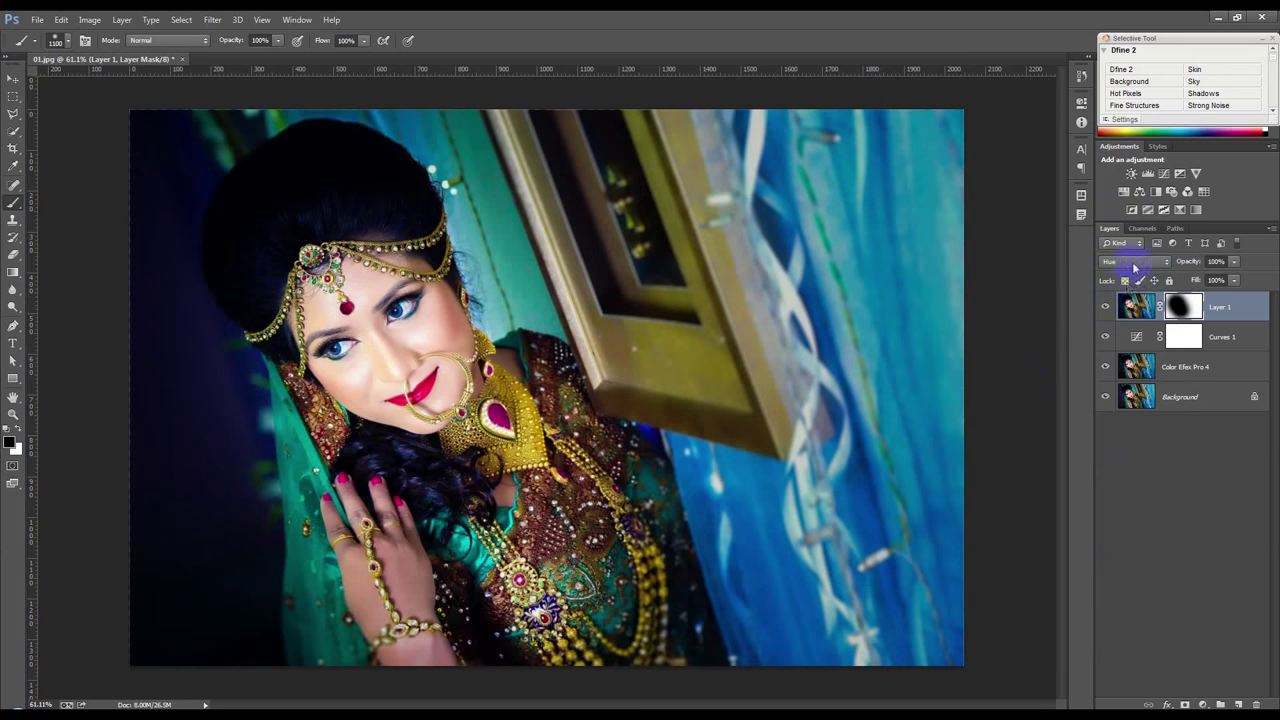
click(1132, 262)
click(1118, 308)
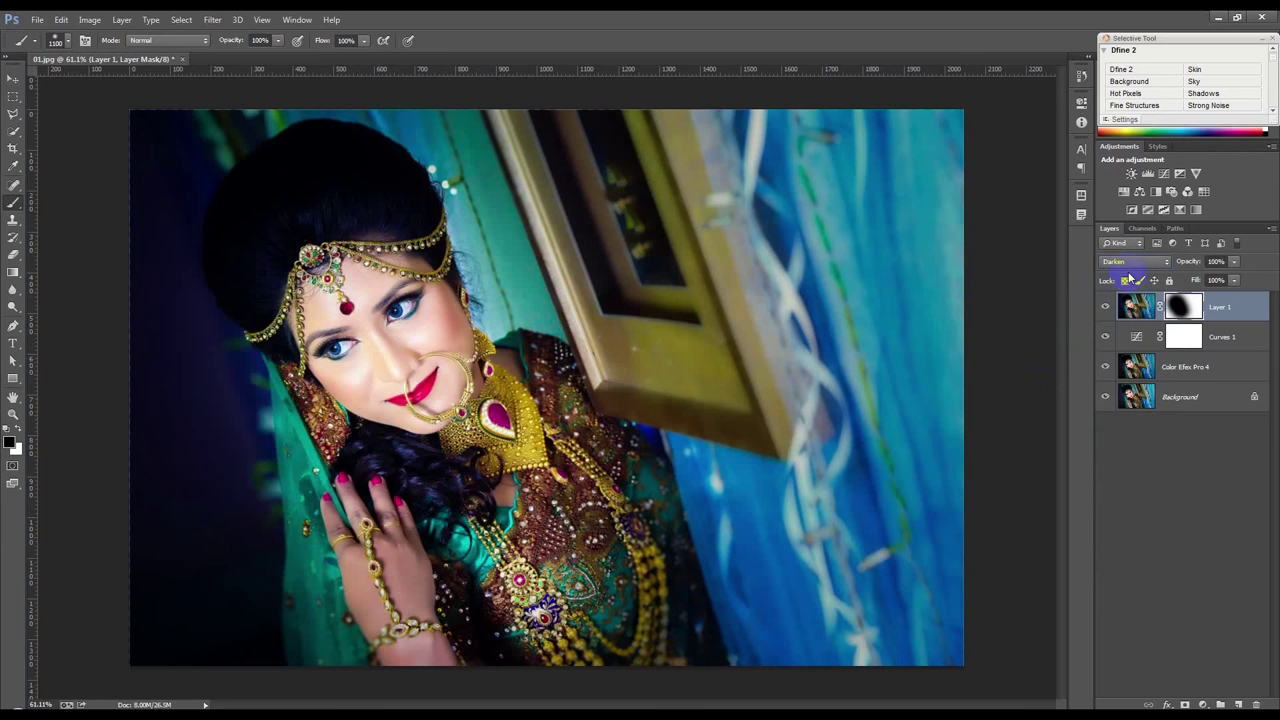
scroll(1131, 265, down, 1)
scroll(1131, 265, down, 1)
scroll(1131, 265, down, 1)
scroll(1131, 265, down, 1)
scroll(1131, 265, down, 2)
scroll(1131, 265, down, 1)
scroll(1131, 265, up, 1)
click(1107, 309)
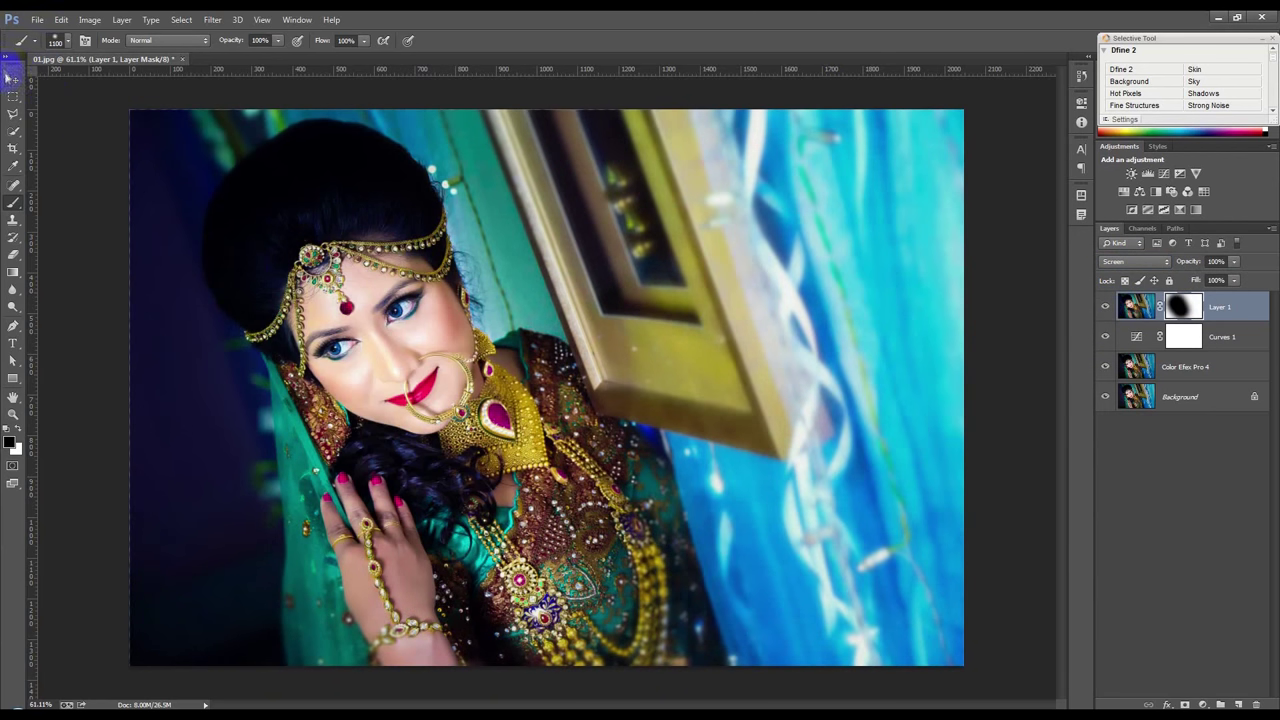
- Lower the blurred Layer 1's opacity to roughly 50–70%
click(13, 78)
click(1221, 308)
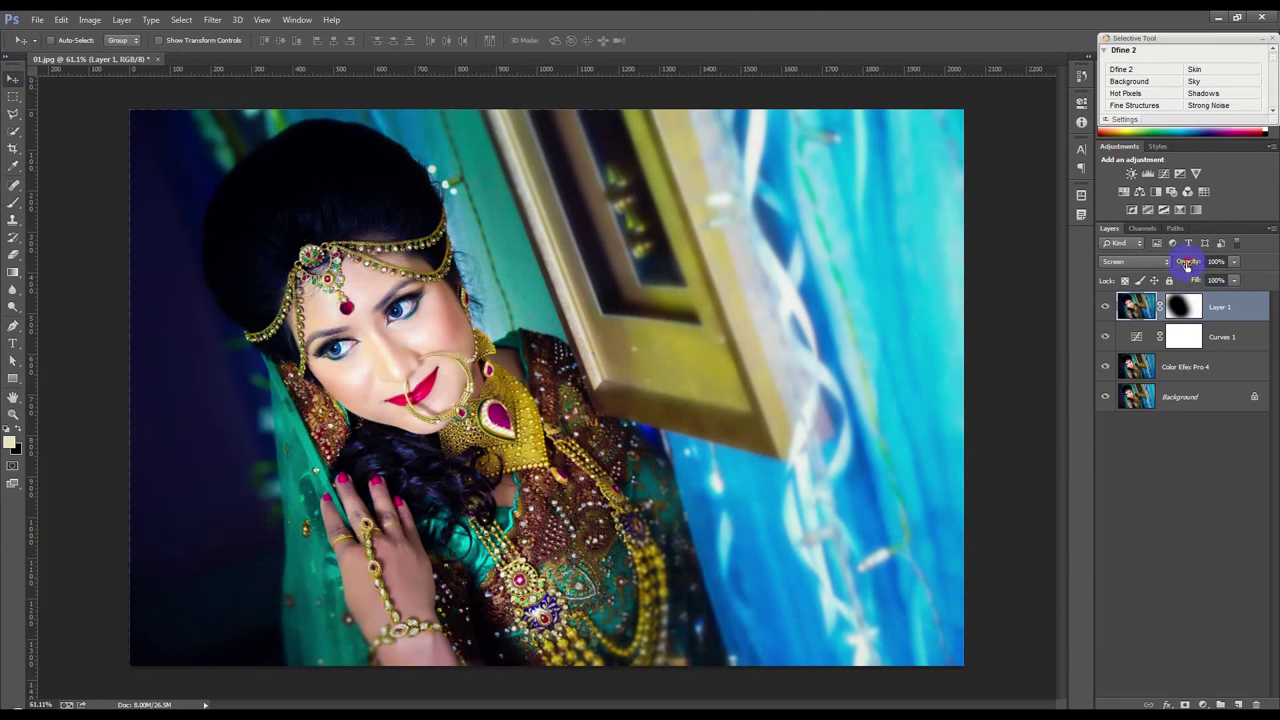
drag(1187, 263, 1171, 265)
click(765, 456)
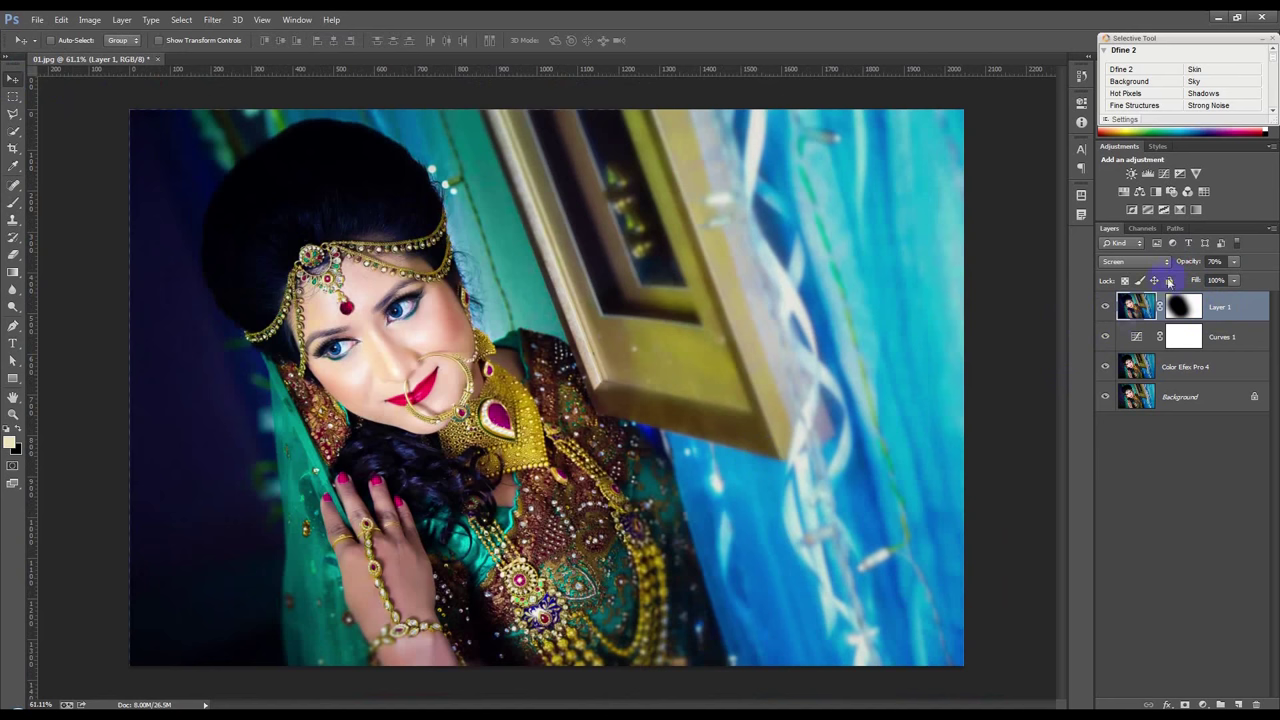
drag(1193, 263, 1196, 263)
- Stamp visible layers into Layer 2 and add a Fuji ETERNA 250D Fuji 3510 Color Lookup
key(ctrl+shift+alt+e)
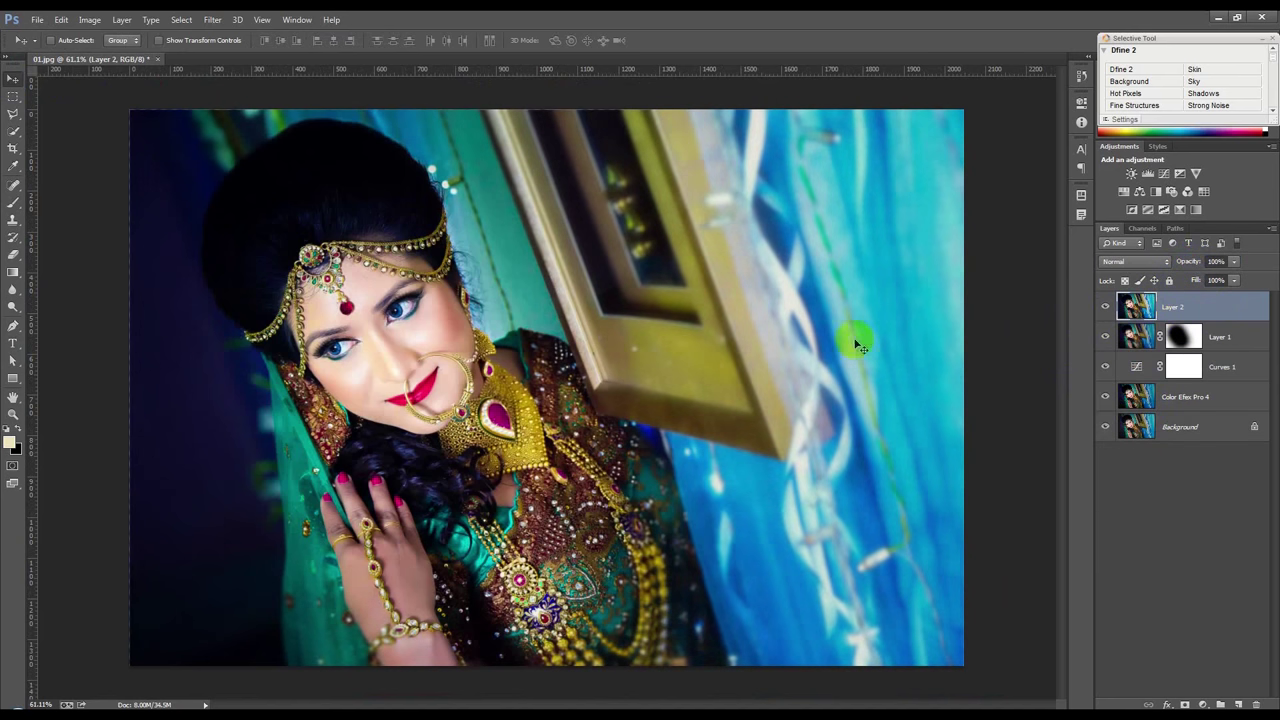
click(1203, 704)
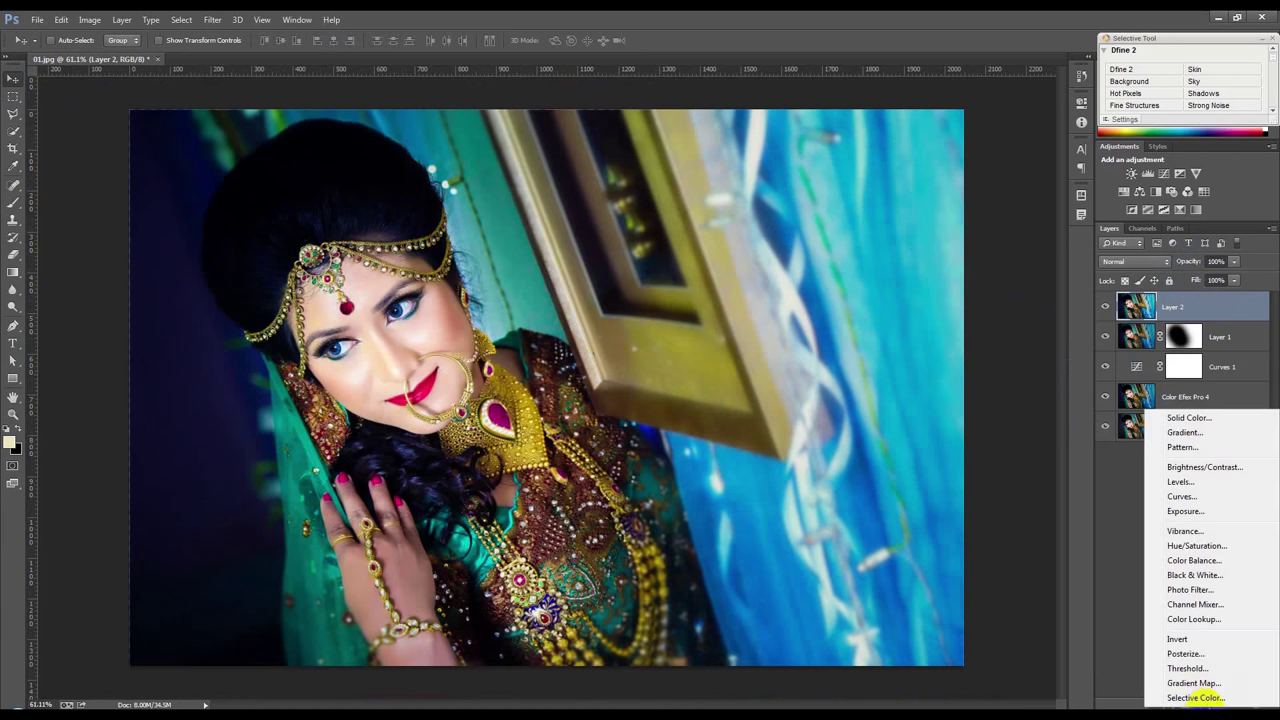
click(1194, 619)
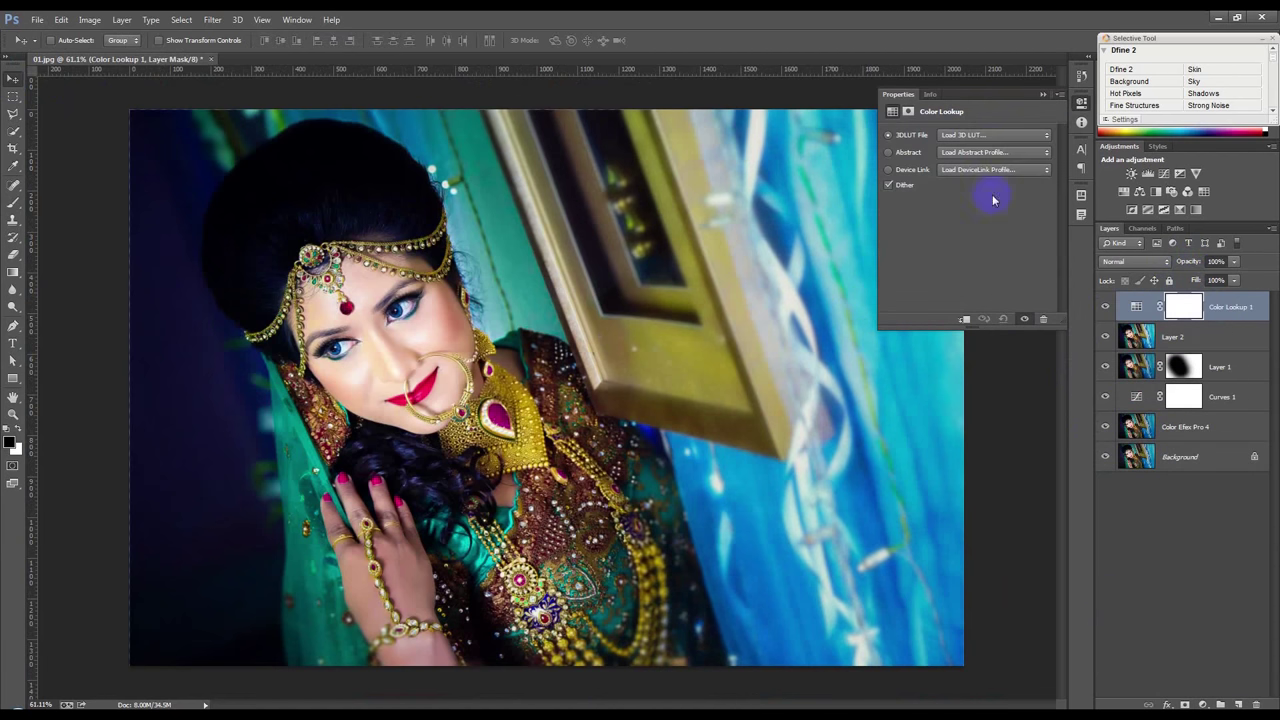
click(985, 137)
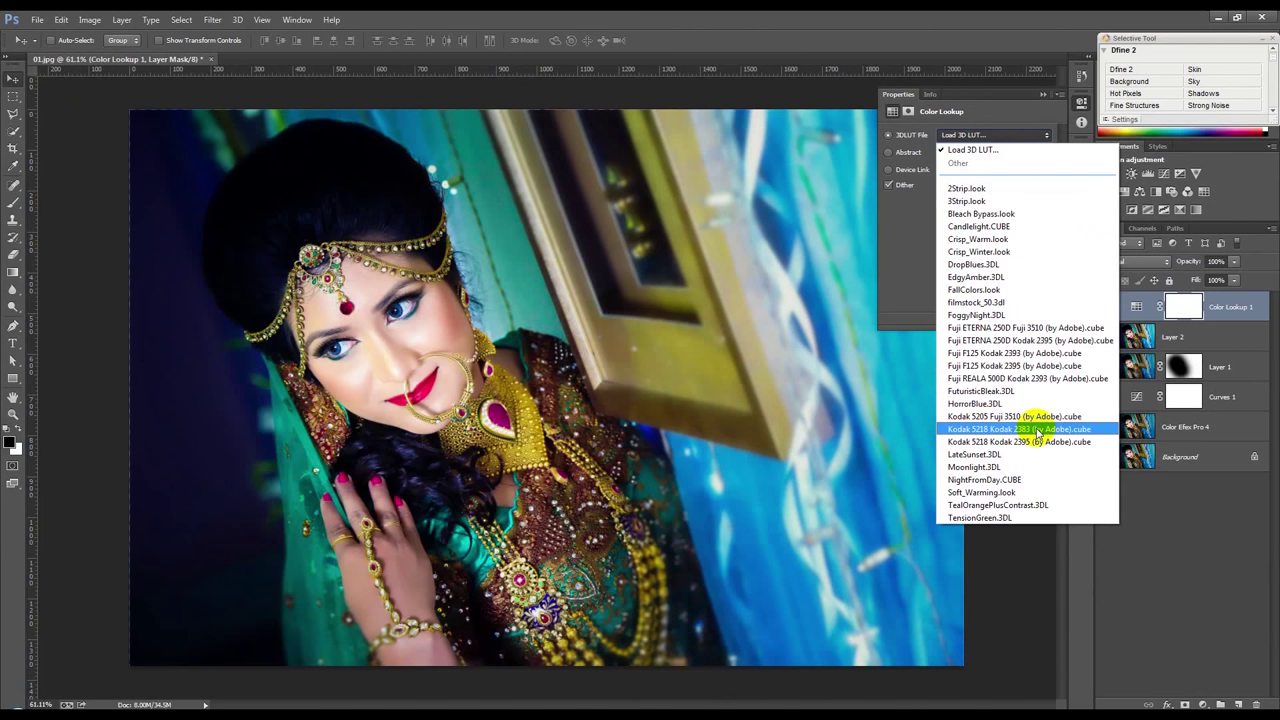
click(1057, 327)
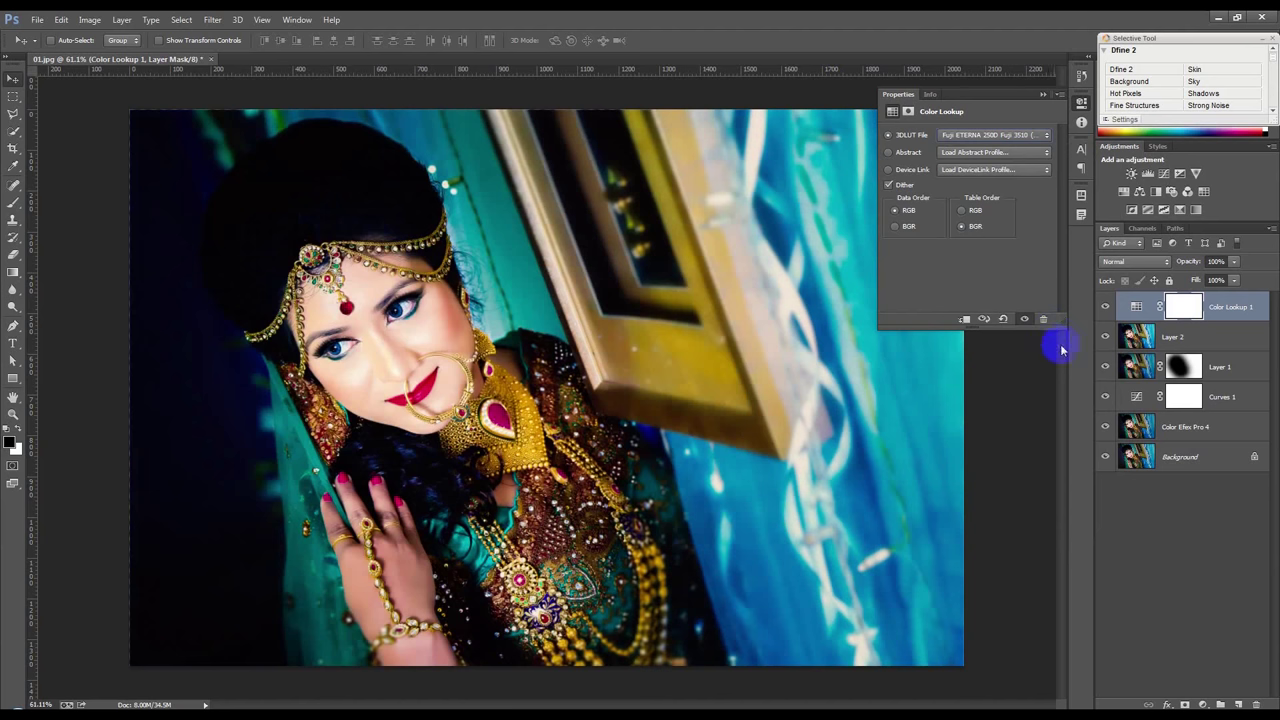
- Set the Color Lookup opacity to about 35% and stamp visible layers into Layer 3
scroll(997, 142, down, 1)
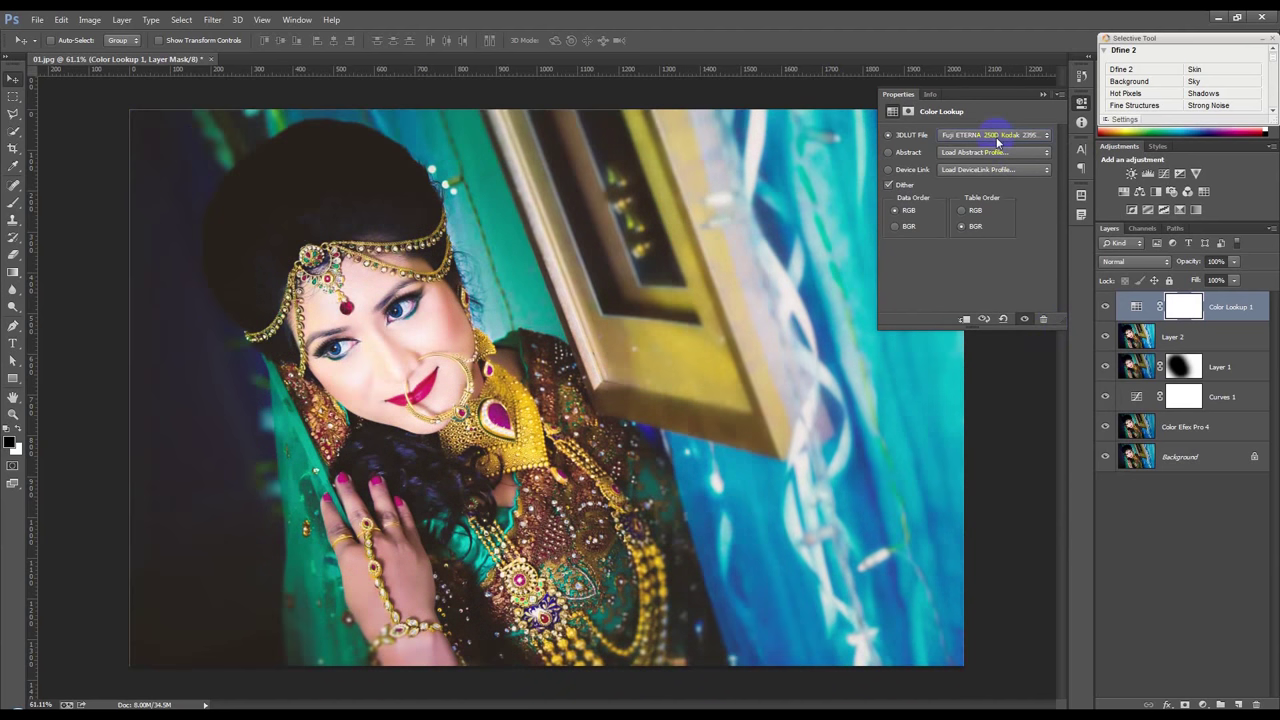
scroll(997, 142, down, 1)
scroll(997, 142, down, 1)
scroll(997, 142, down, 1)
scroll(997, 142, up, 1)
scroll(997, 142, up, 1)
scroll(997, 142, up, 1)
scroll(997, 142, up, 1)
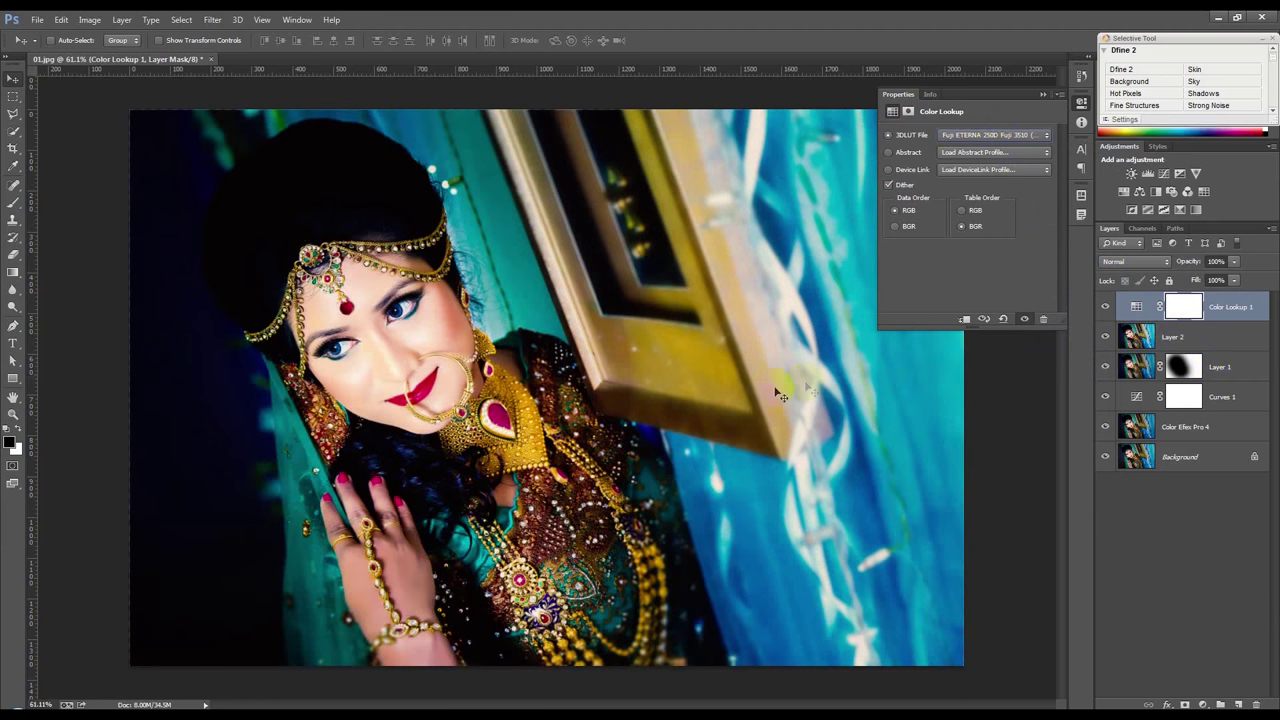
key(2)
click(1105, 307)
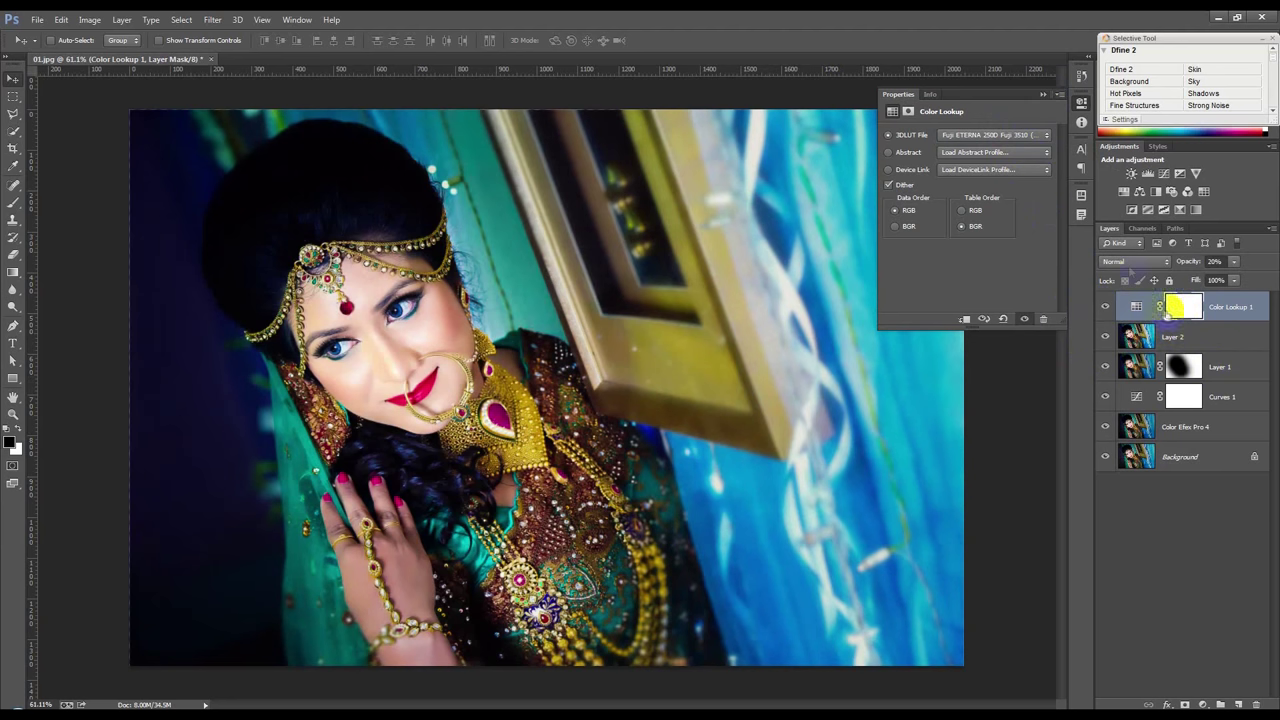
drag(1188, 262, 1199, 266)
click(1043, 94)
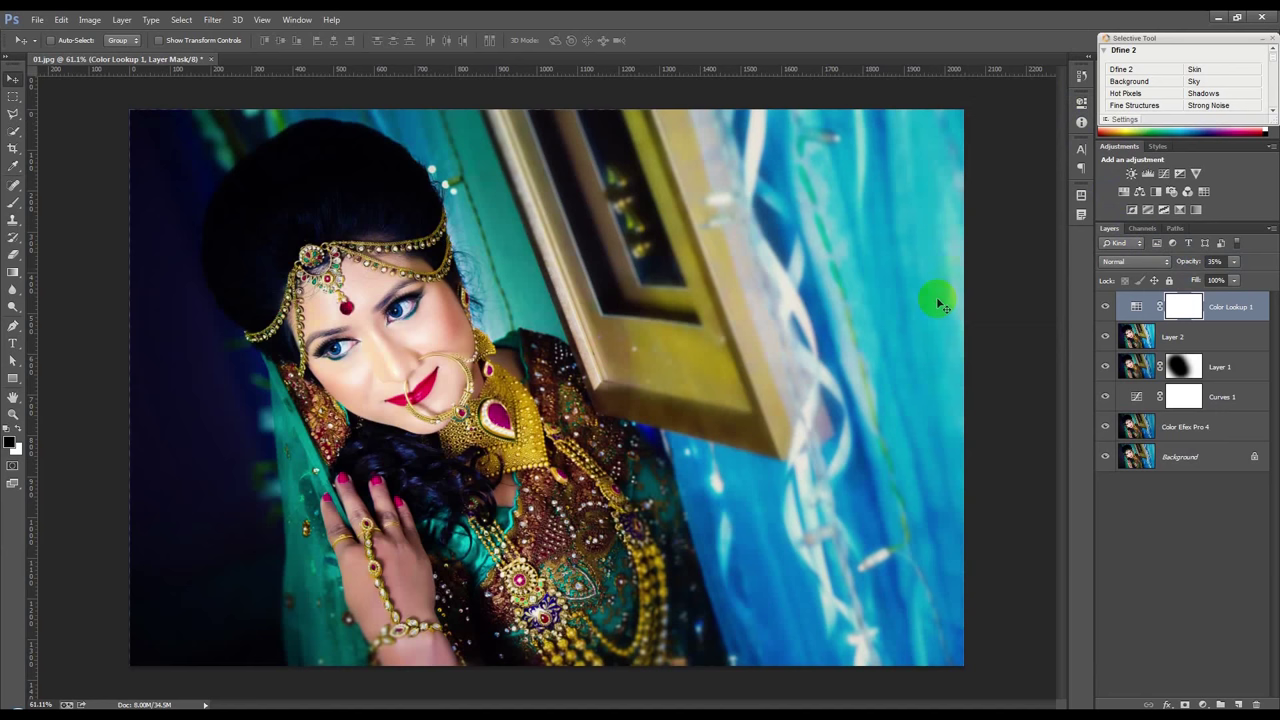
scroll(840, 374, up, 1)
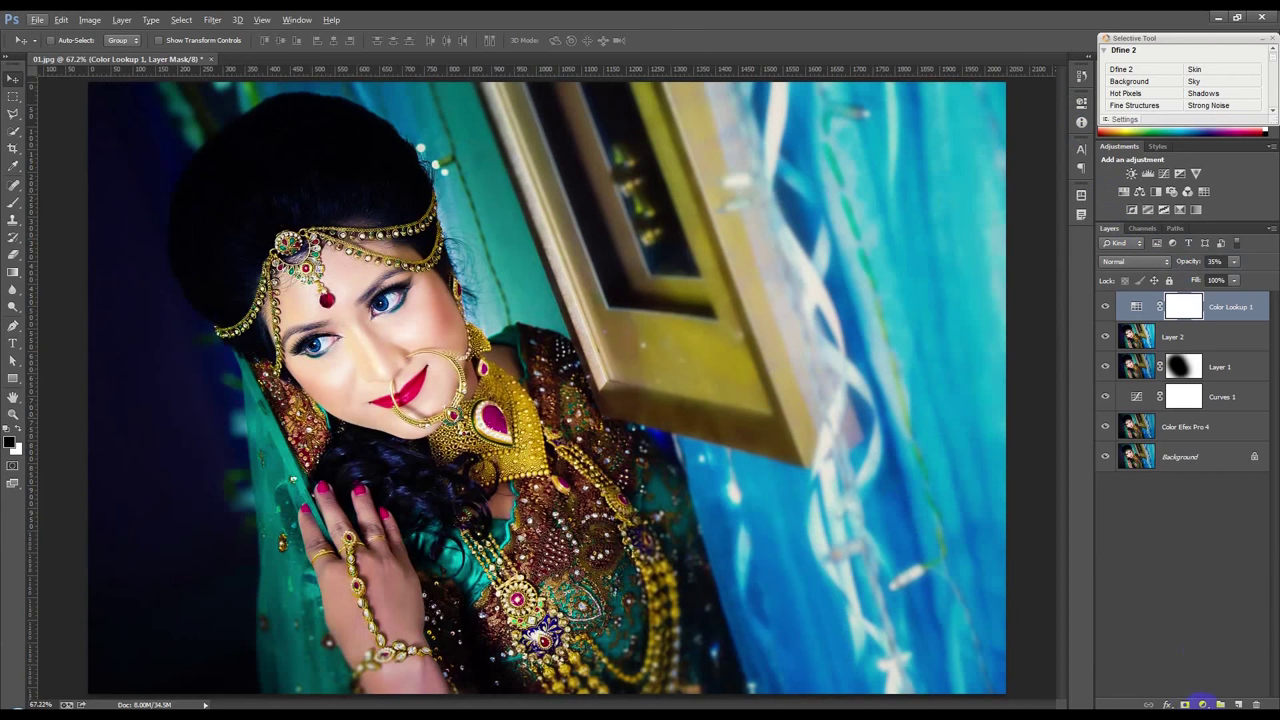
key(ctrl+shift+alt+e)
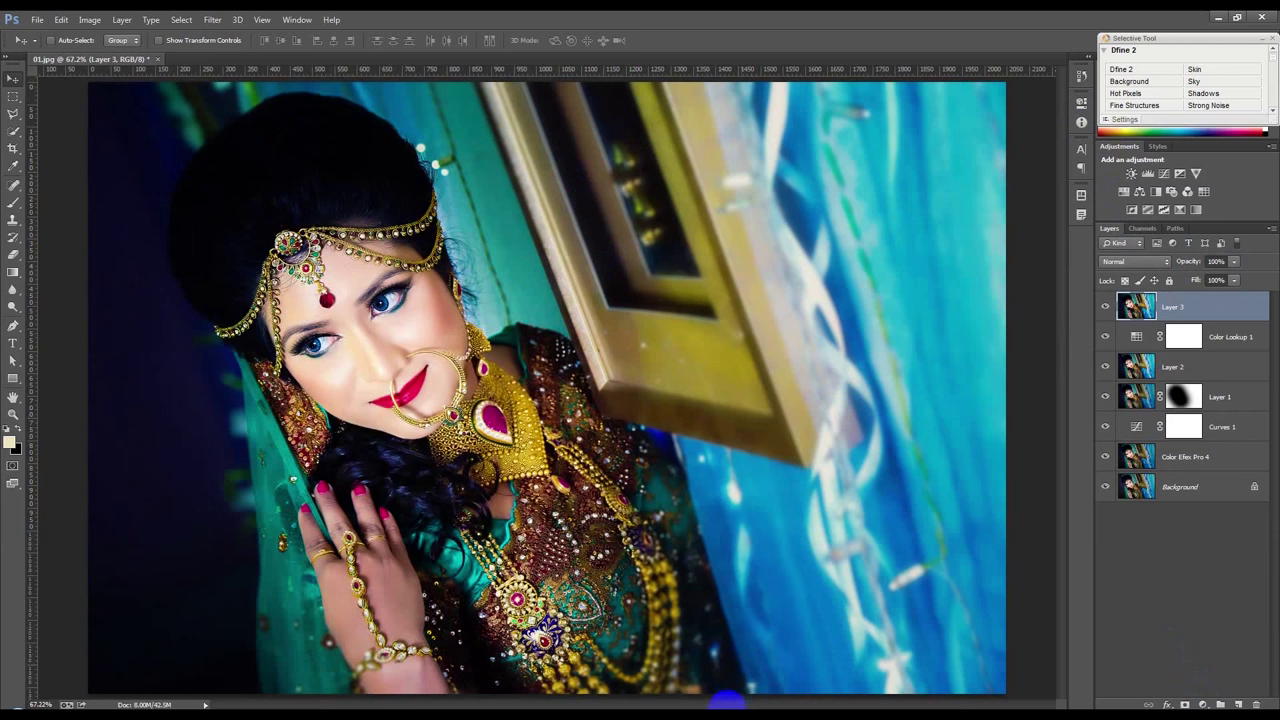
- Add a Color Balance layer with Midtones at -4, +2, +18 toward blue
click(1204, 702)
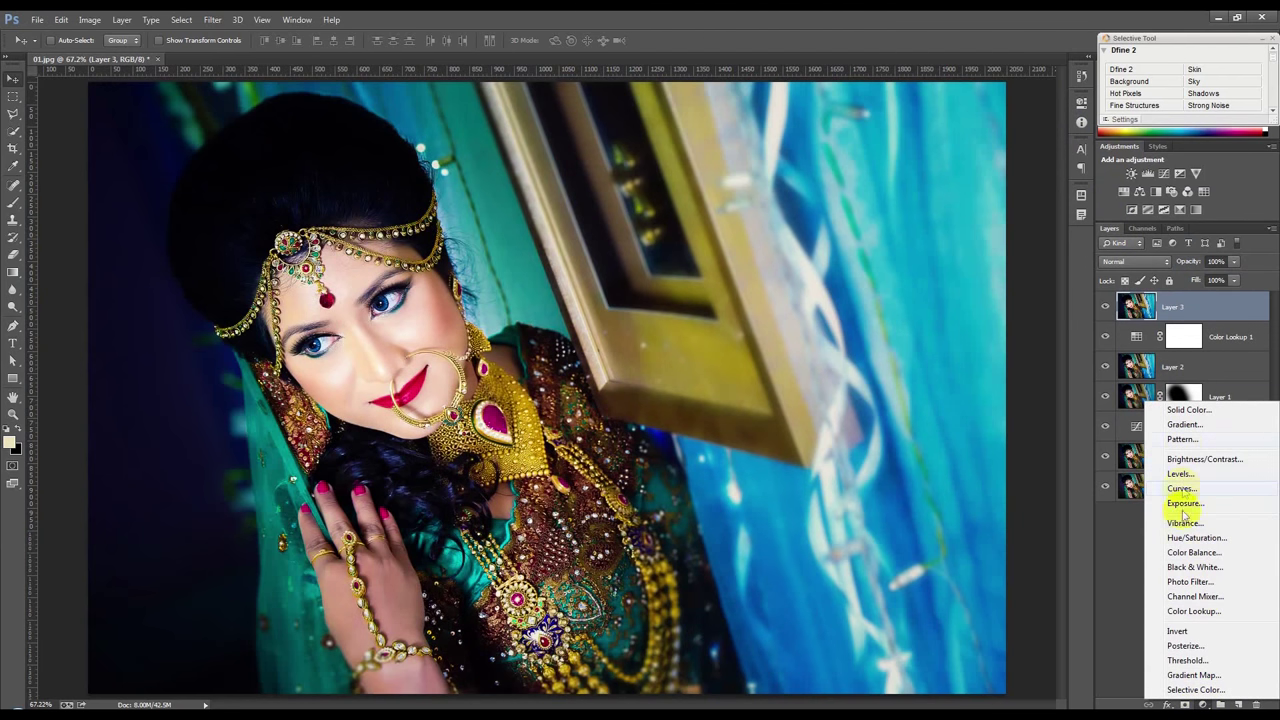
click(1194, 552)
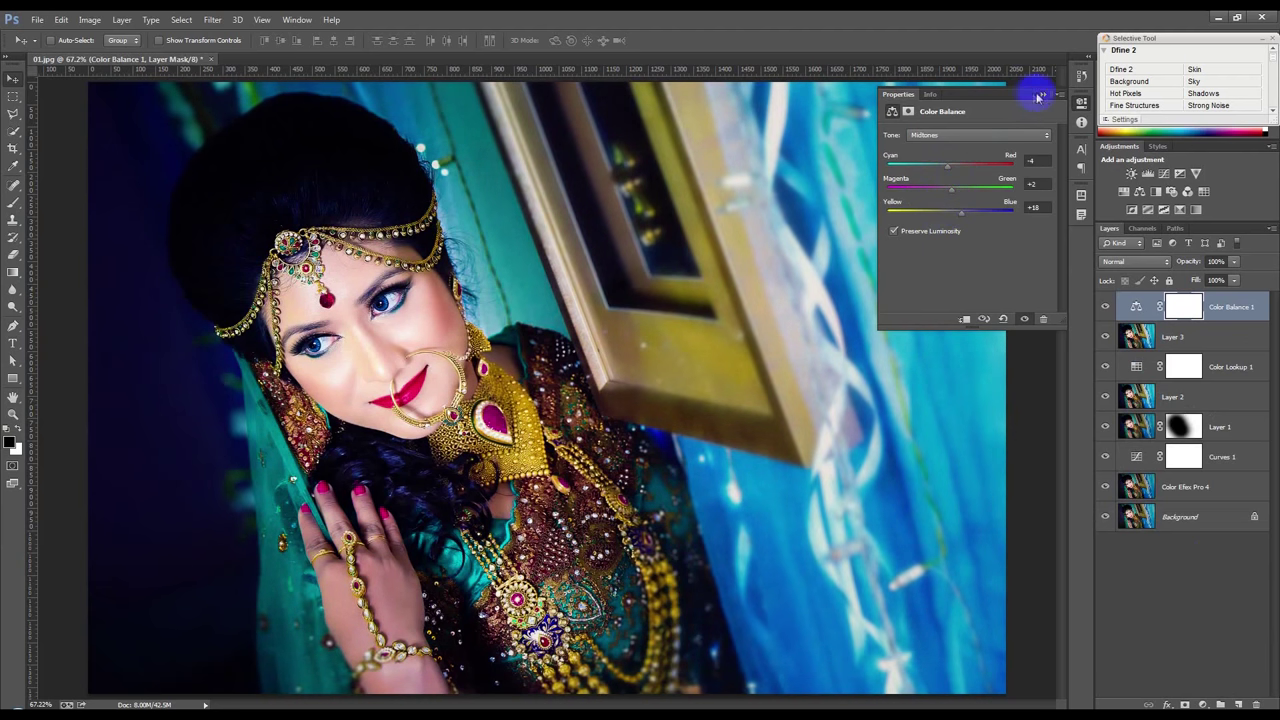
click(1043, 94)
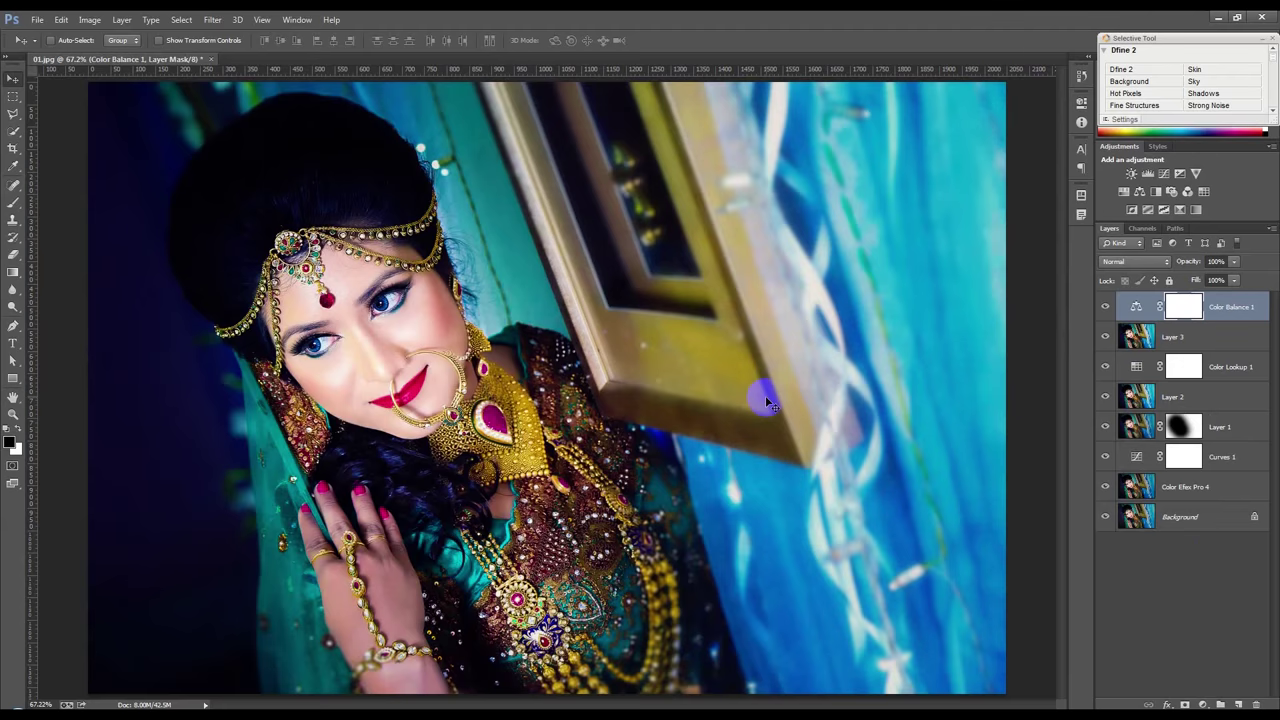
scroll(766, 402, up, 1)
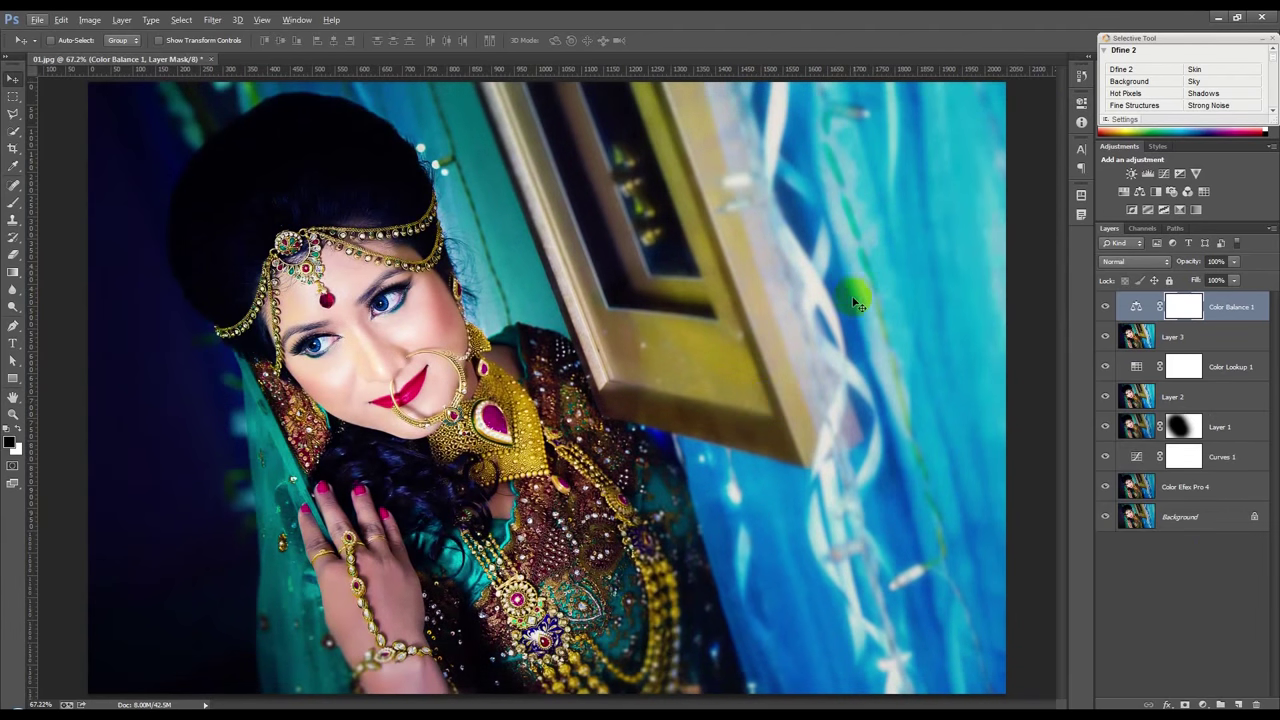
- Stamp visible layers into Layer 4 and set Camera Raw sharpening amount to 34
key(ctrl+alt+shift+e)
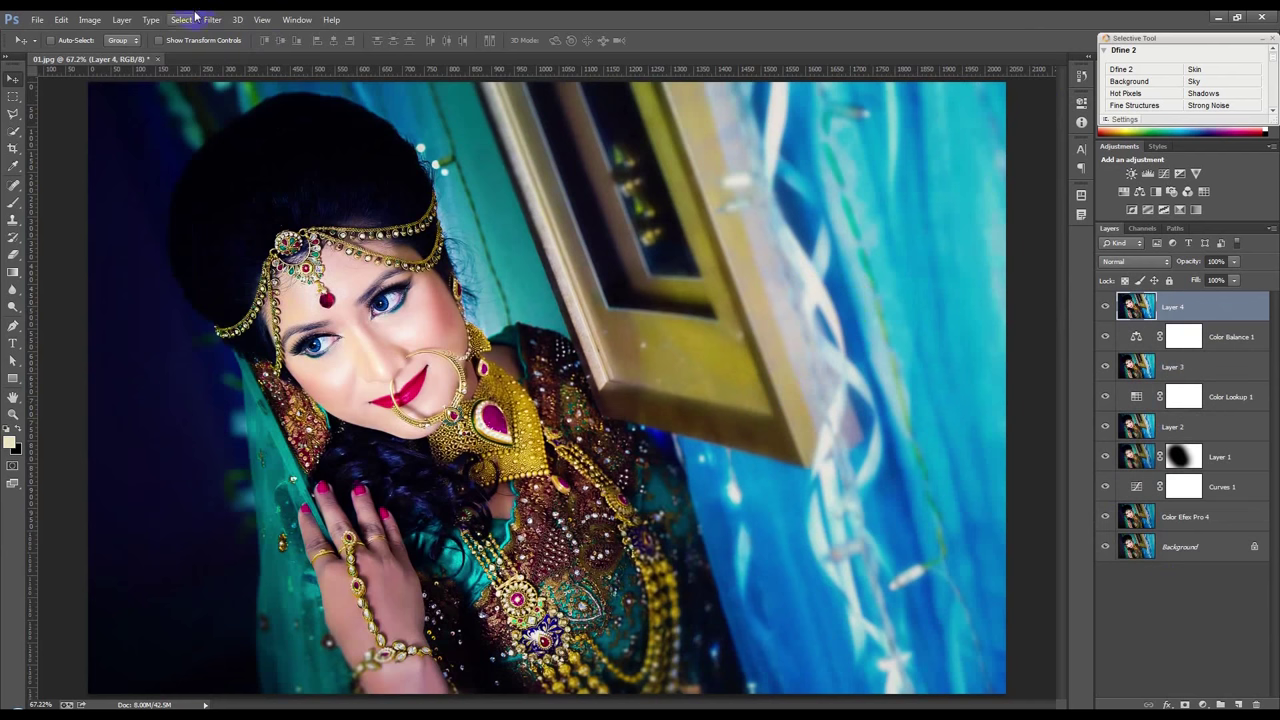
click(212, 19)
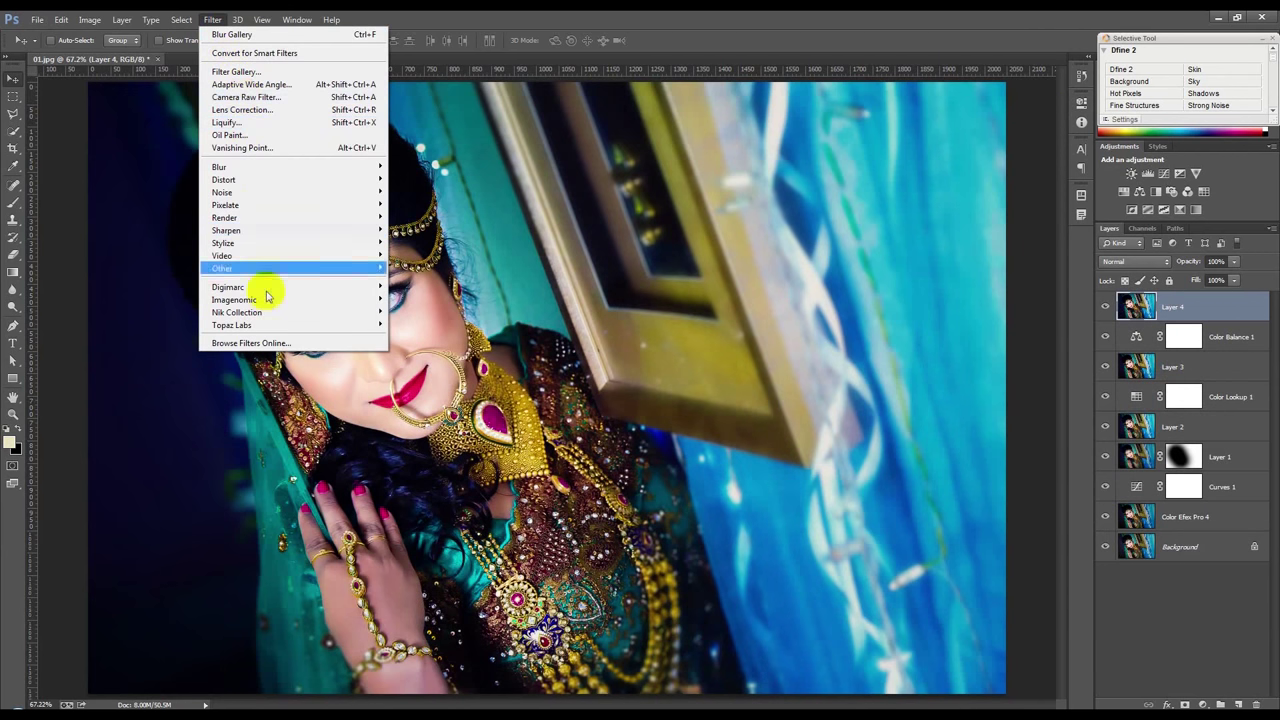
click(250, 97)
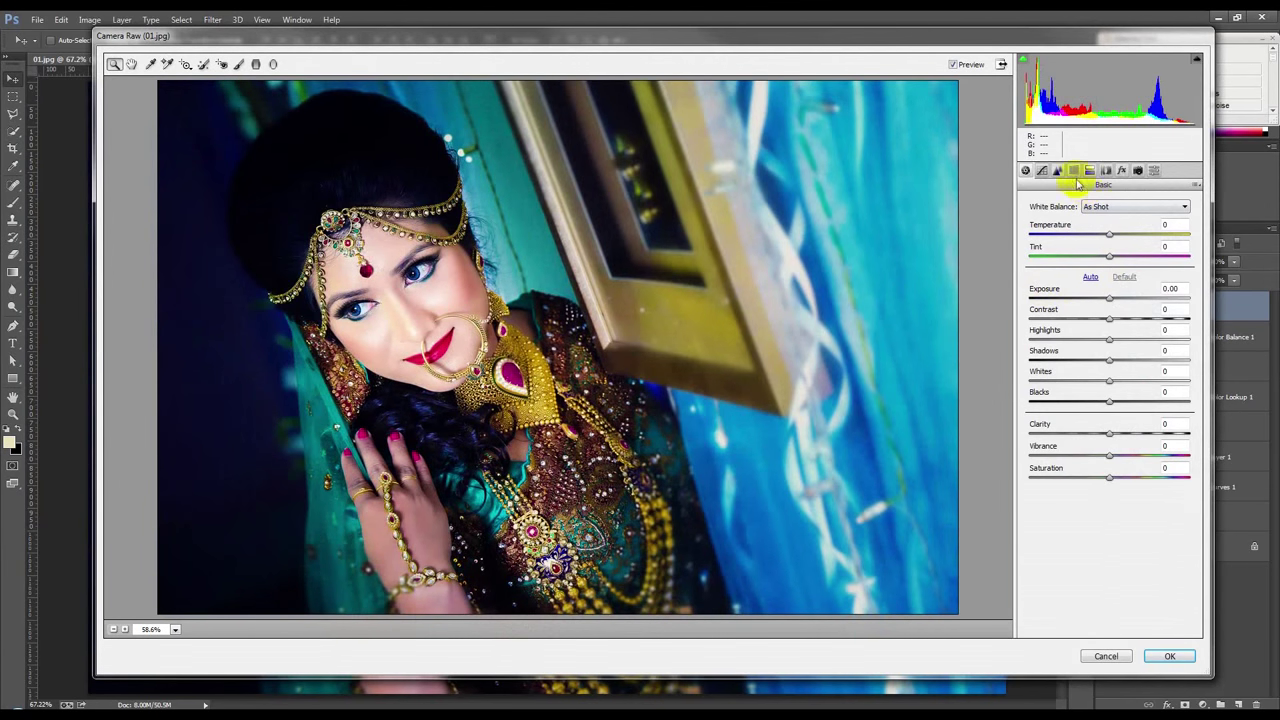
click(1057, 171)
drag(1063, 226, 1067, 227)
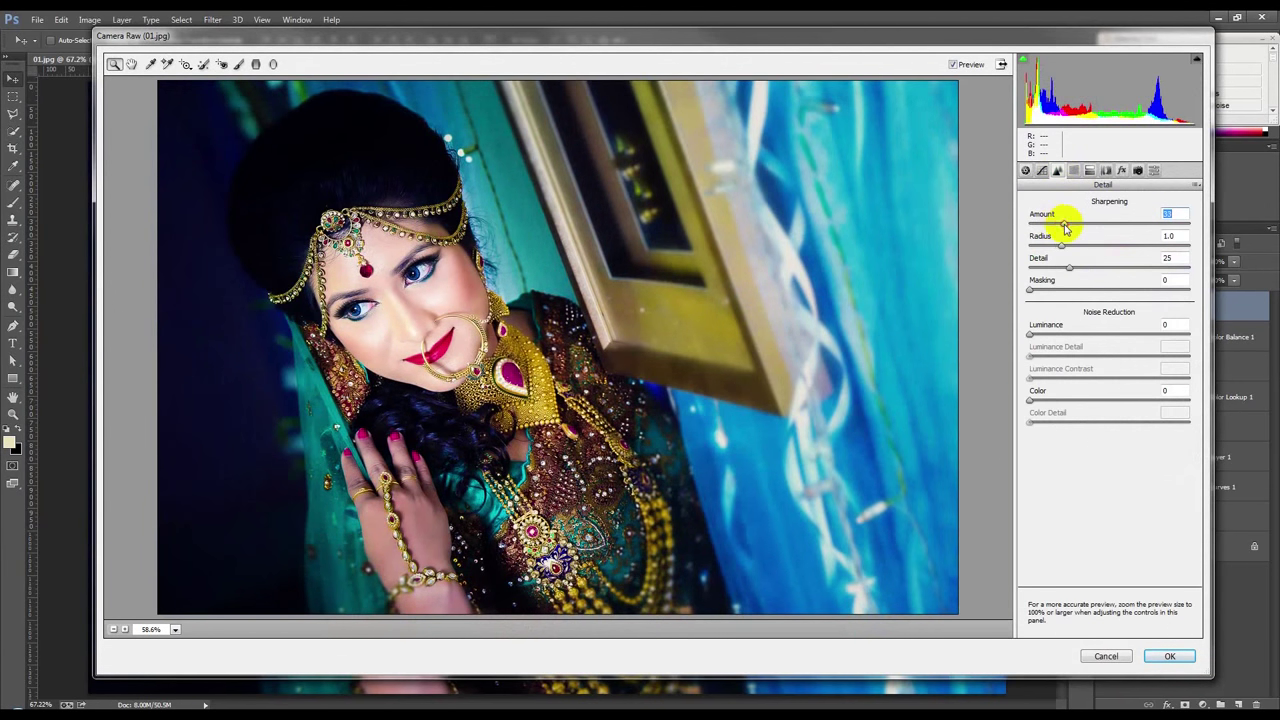
- Add a darkening edge vignette and shift the red hue to -5 and oranges
click(1122, 170)
drag(1101, 344, 1082, 342)
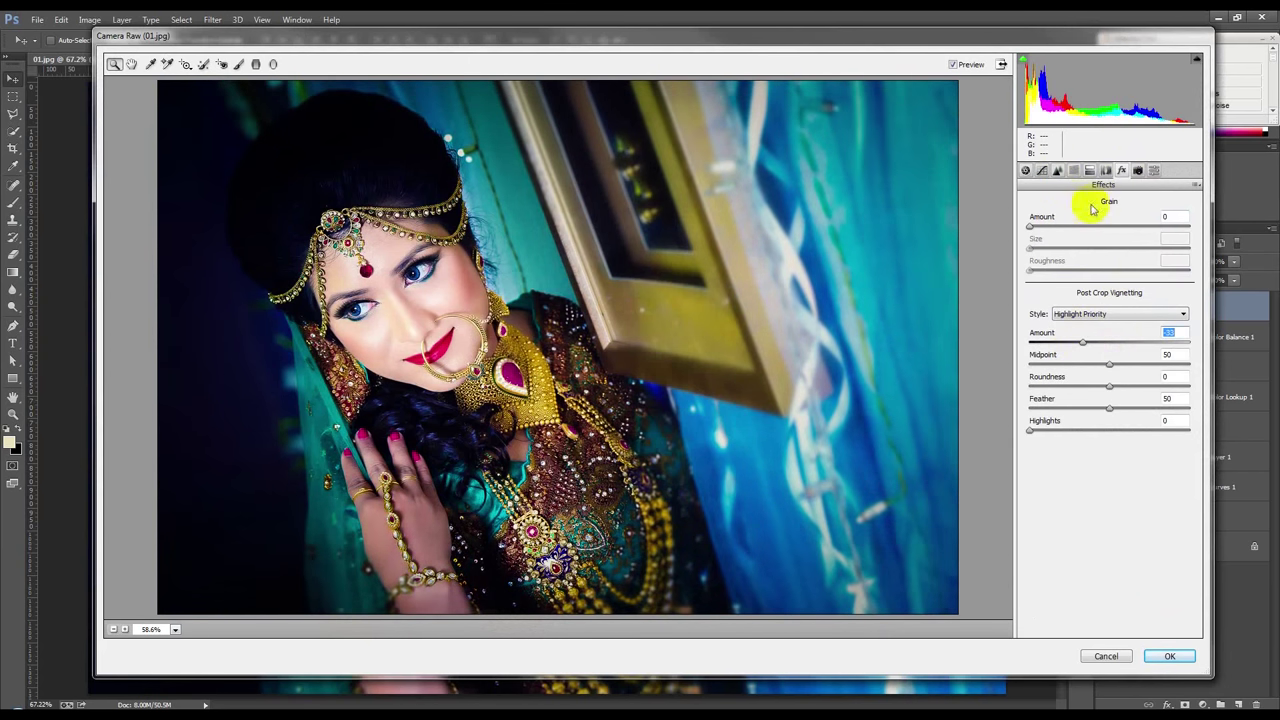
click(1089, 170)
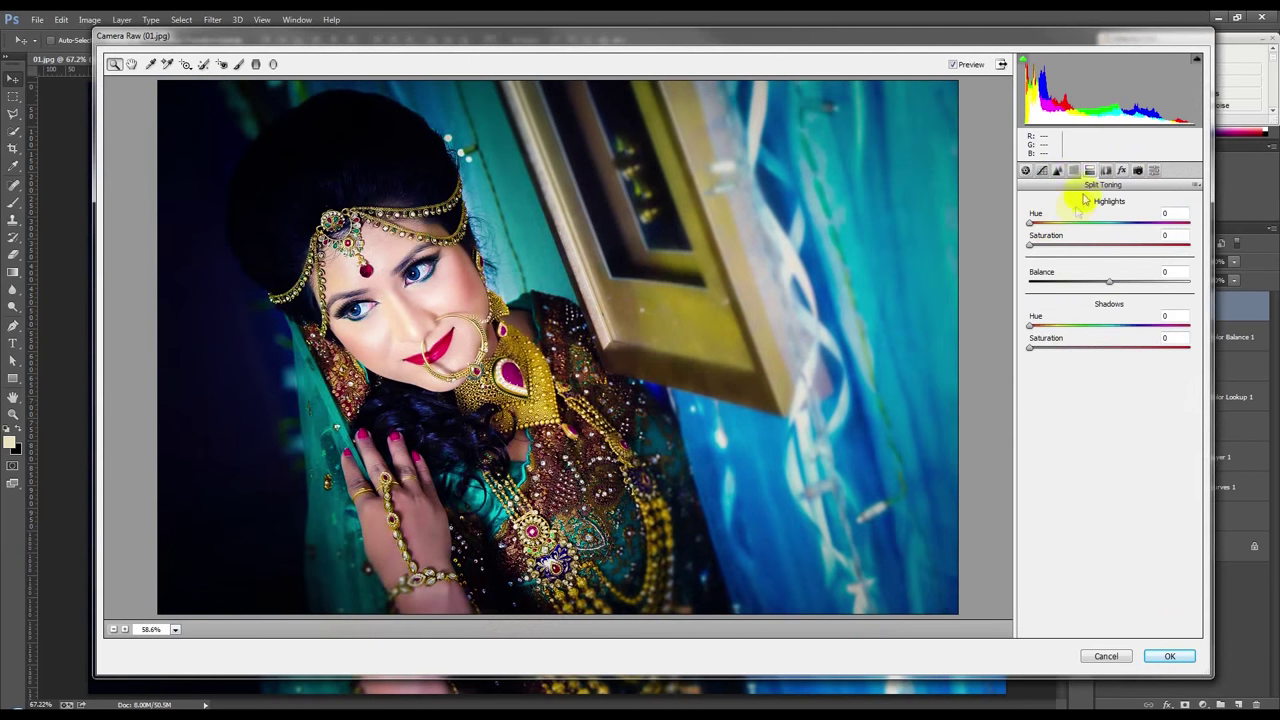
click(1073, 170)
drag(1109, 266, 1097, 266)
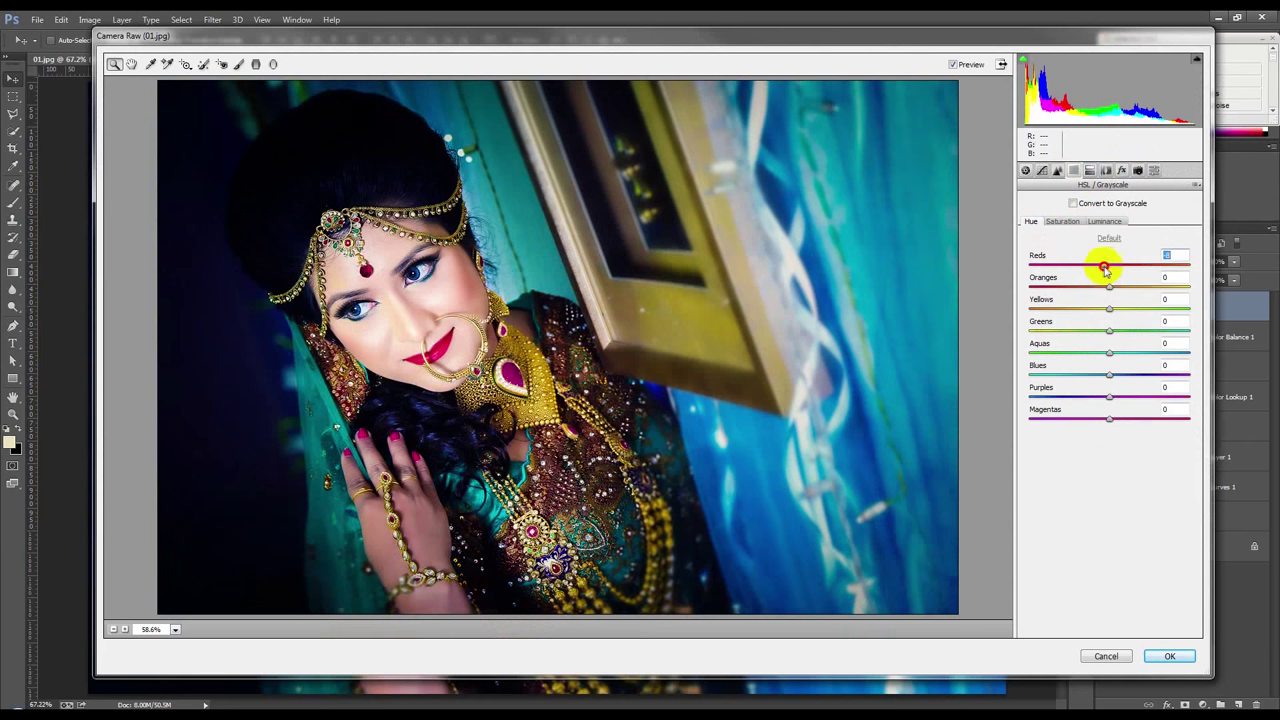
mouse_move(1103, 268)
mouse_down()
mouse_move(1103, 296)
mouse_move(1130, 292)
mouse_up()
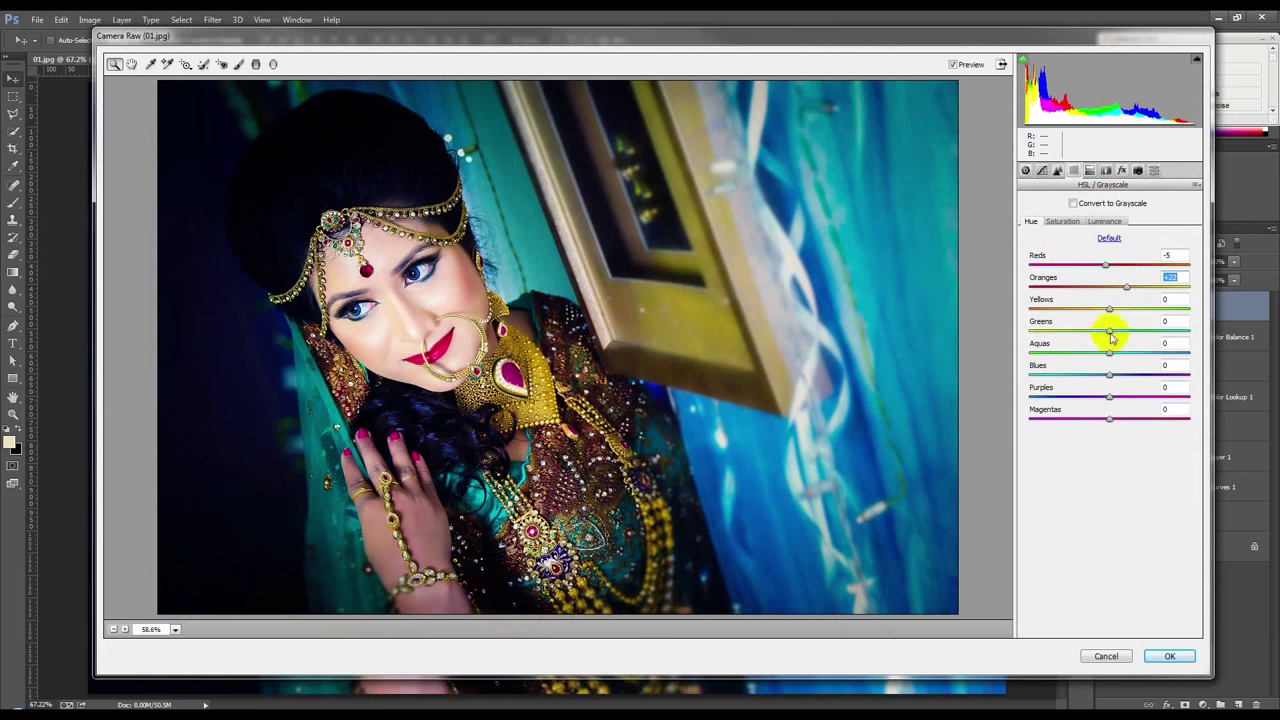
- Cool the temperature, set tint to +8, boost vibrance, and apply the Camera Raw filter
click(1026, 171)
drag(1108, 235, 1104, 236)
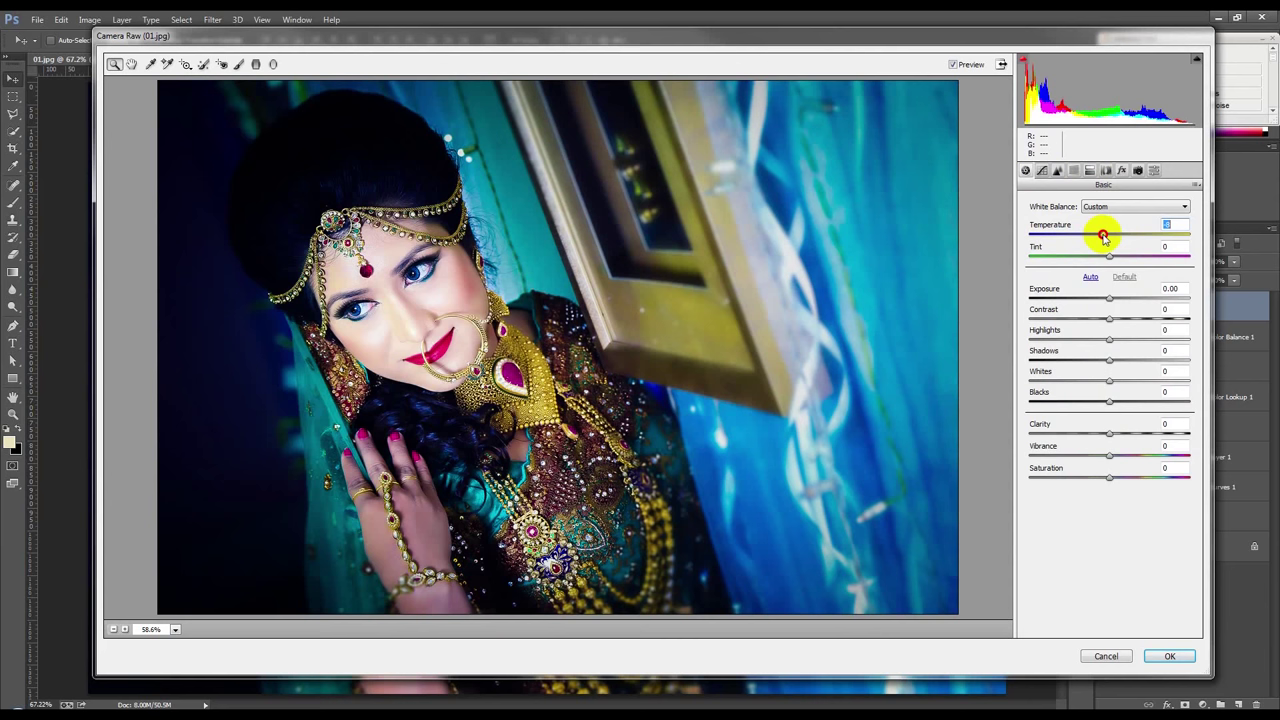
drag(1109, 256, 1115, 260)
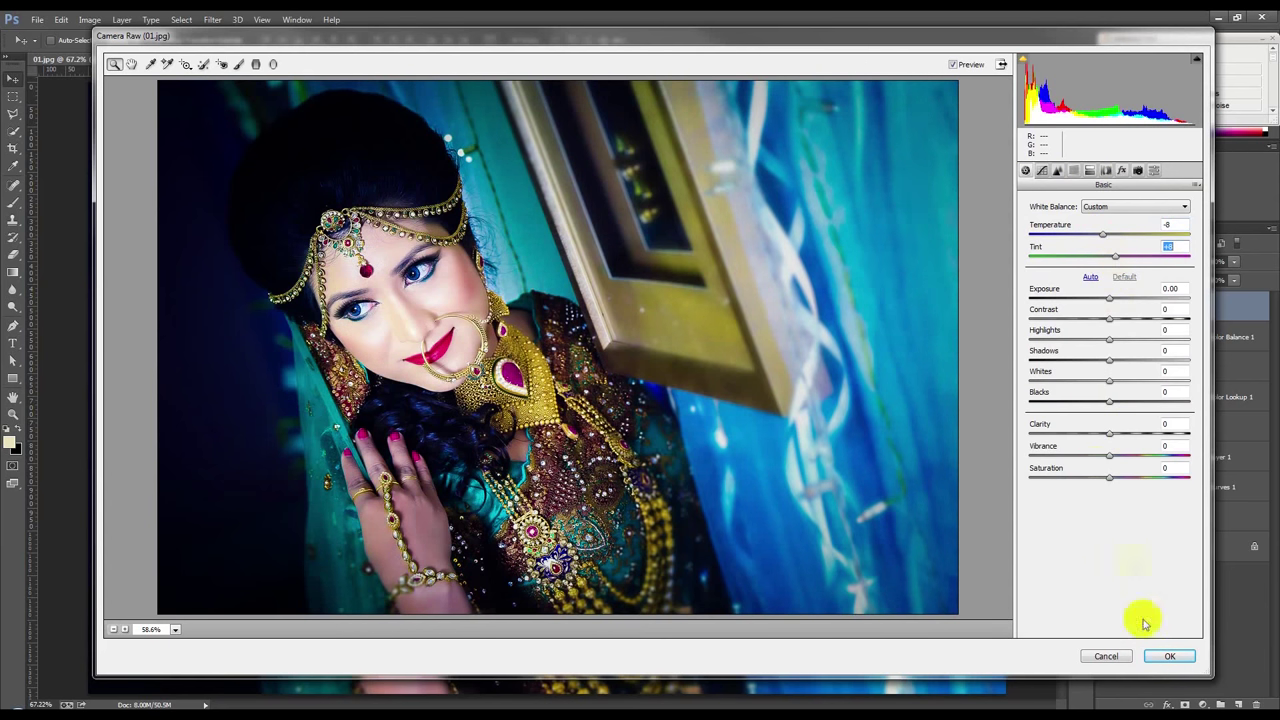
drag(1109, 456, 1126, 458)
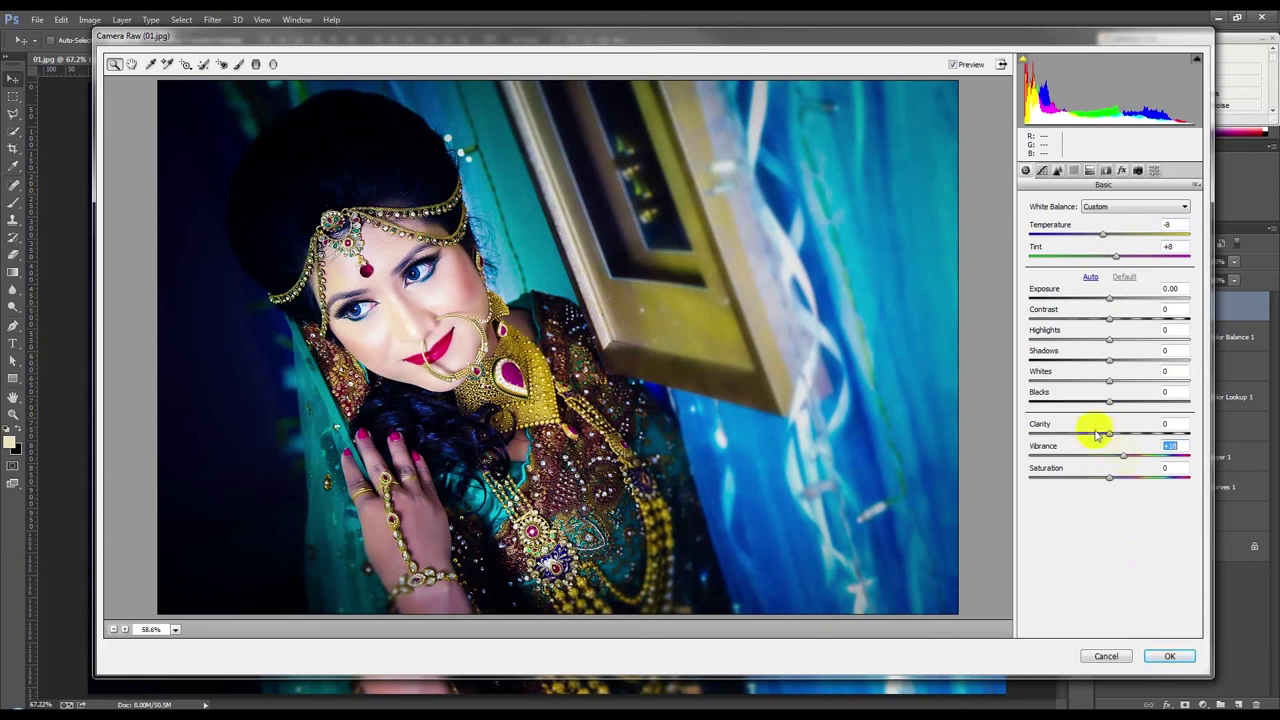
click(1169, 656)
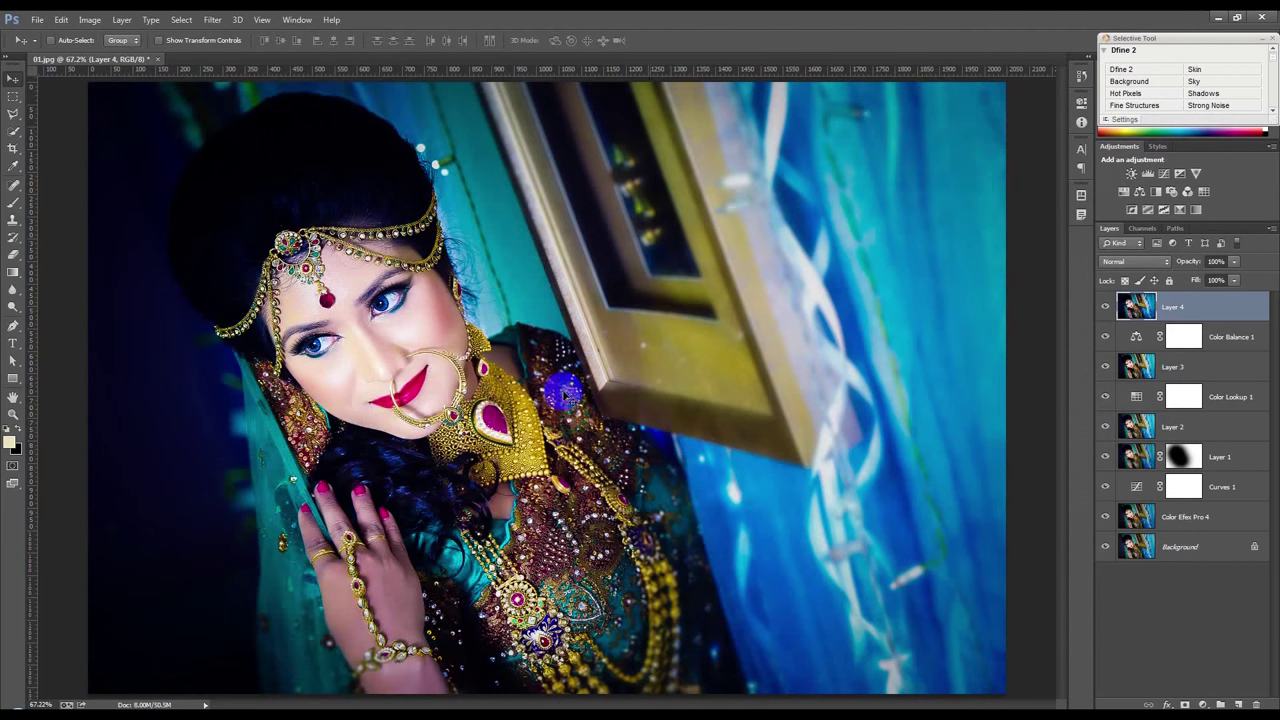